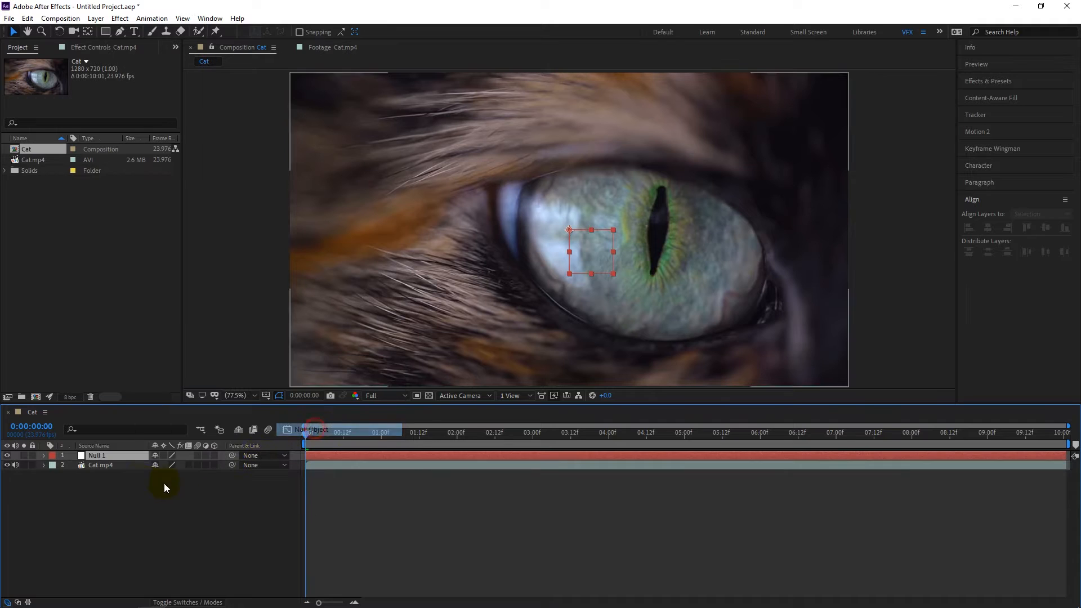
# Rename the null object layer as Track
pyautogui.rightClick(107, 458)
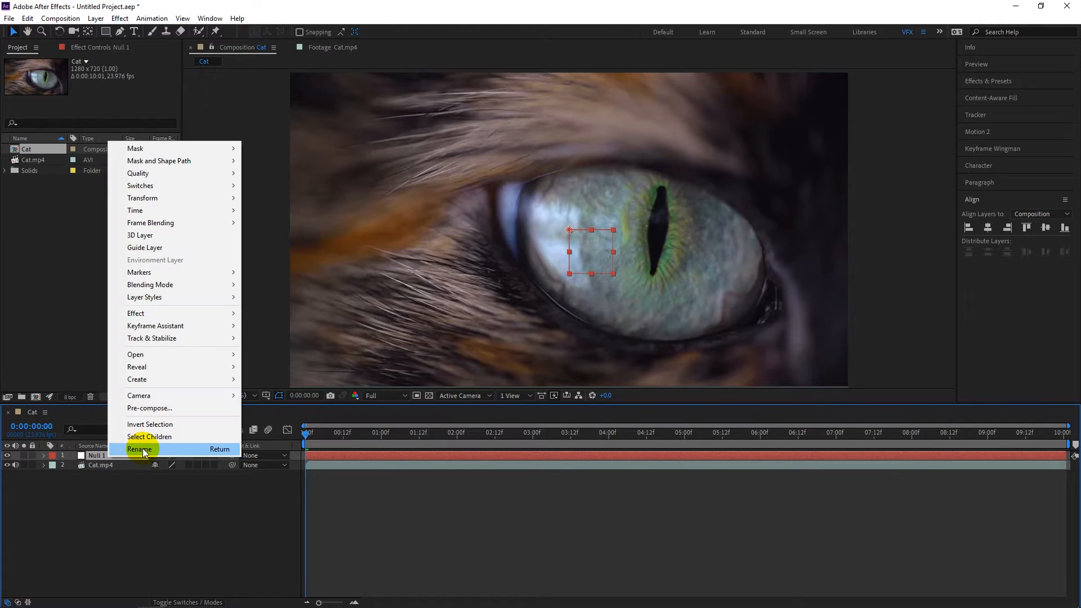
pyautogui.click(142, 449)
pyautogui.press('Return')
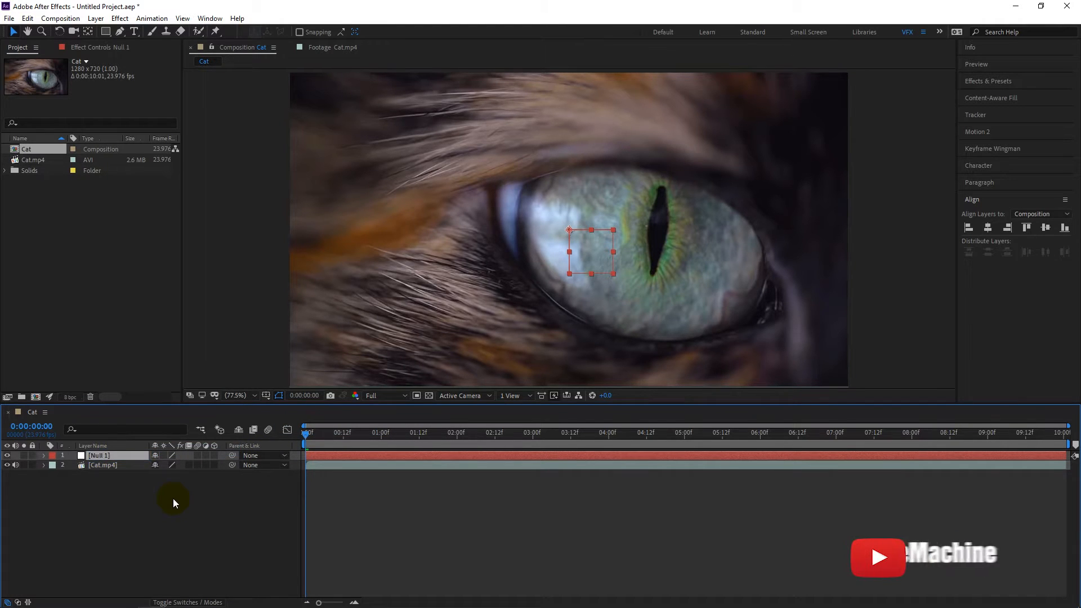
pyautogui.click(123, 456)
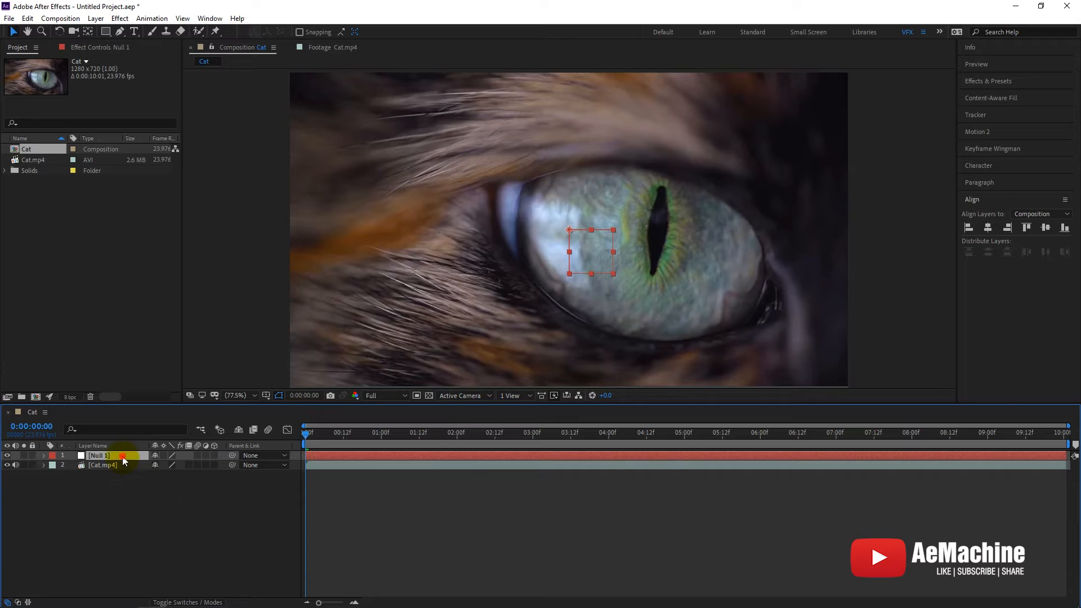
pyautogui.press('Return')
pyautogui.write('Track')
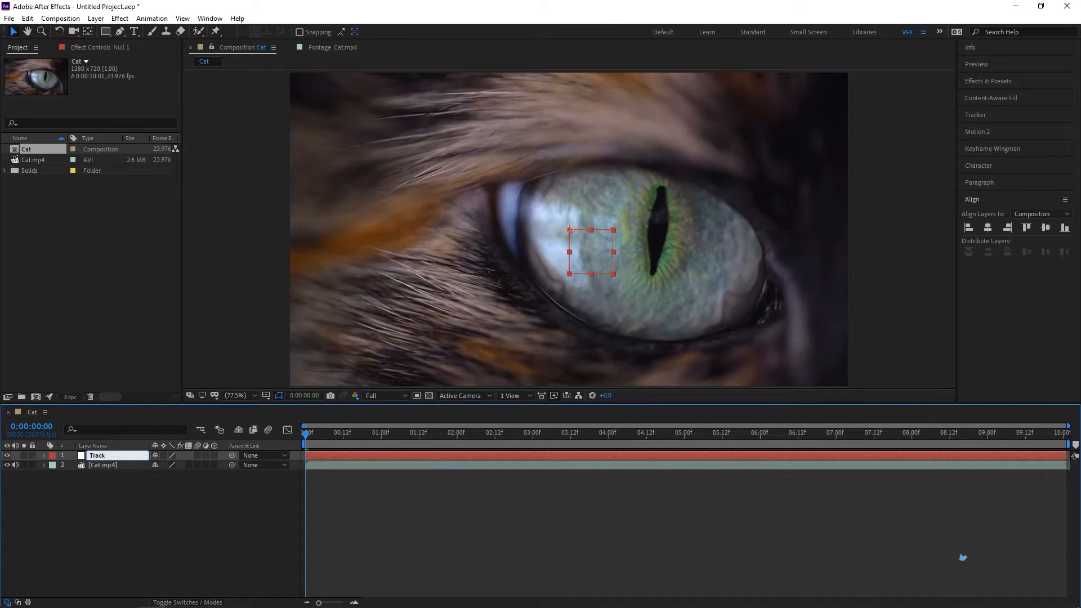
pyautogui.press('Return')
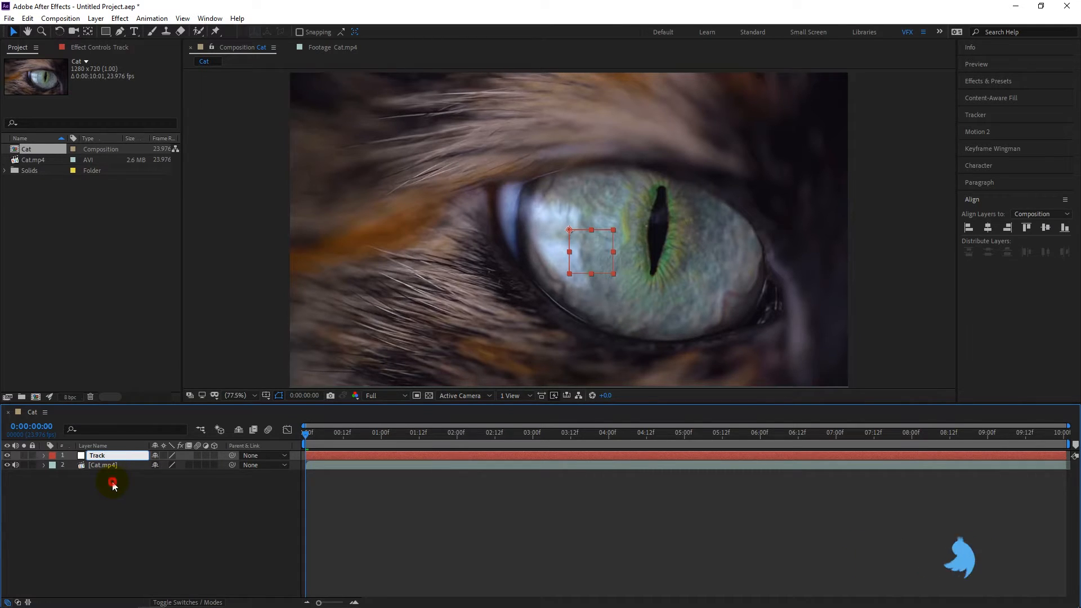
pyautogui.click(109, 480)
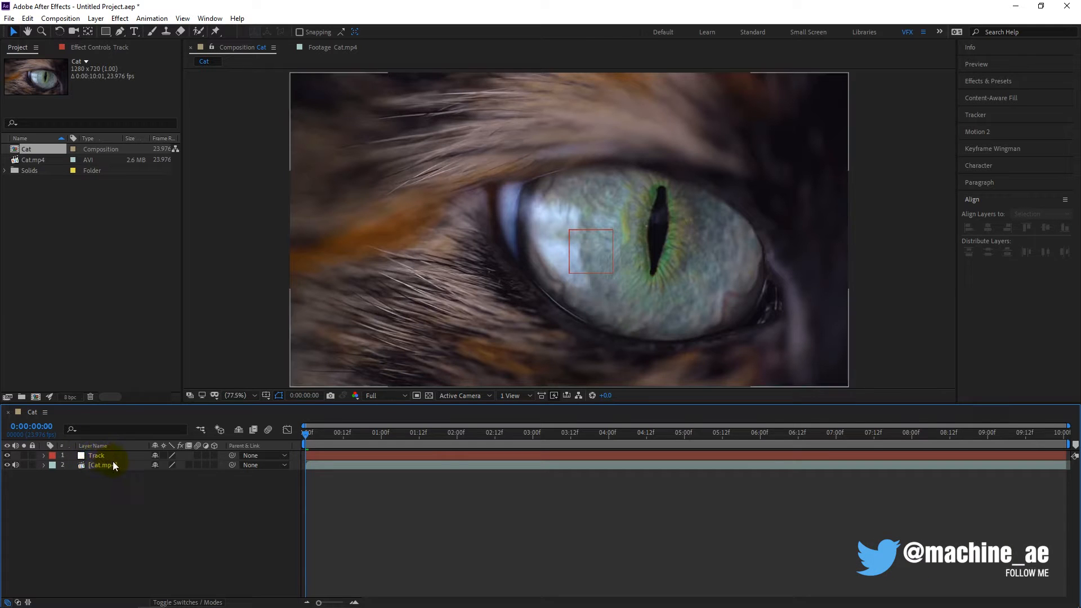
# Apply the Boris FX Mocha Pro effect to the Cat.mp4 layer and launch the Mocha Pro plugin
pyautogui.click(116, 464)
pyautogui.click(120, 18)
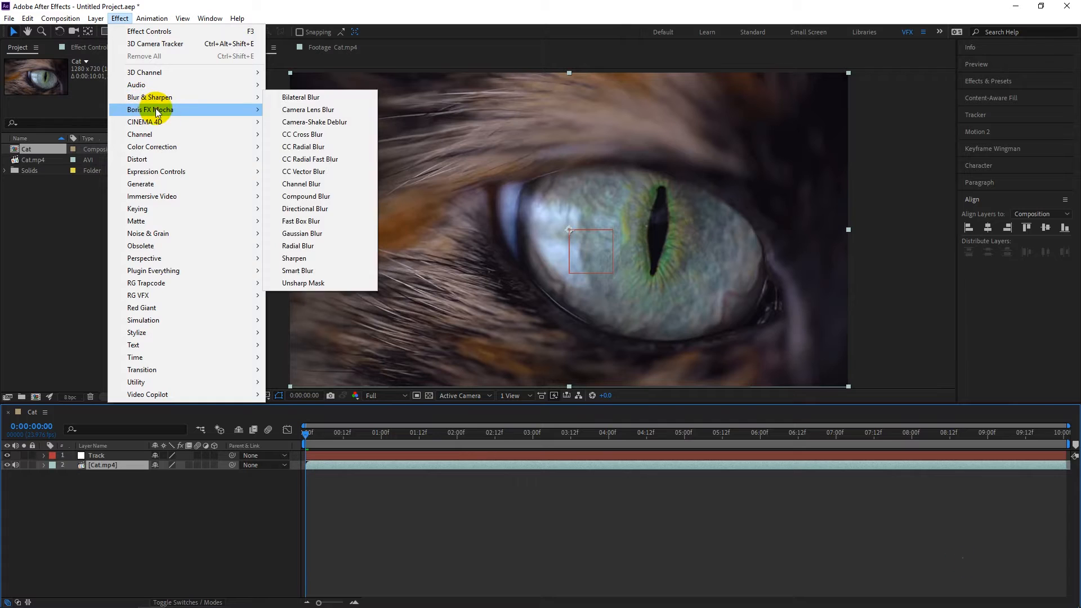
pyautogui.moveTo(148, 110)
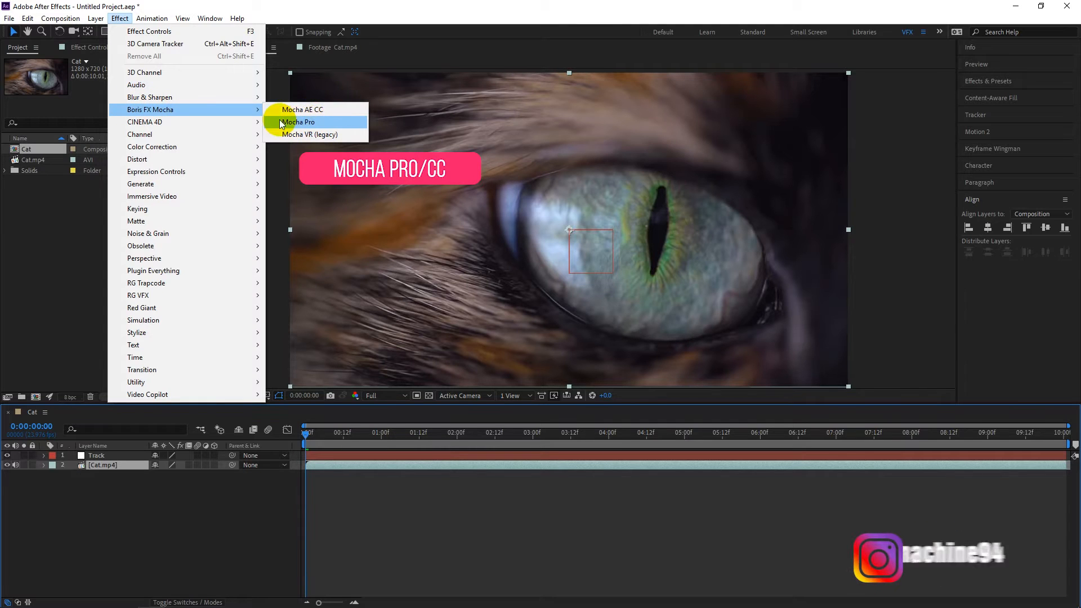
pyautogui.click(313, 123)
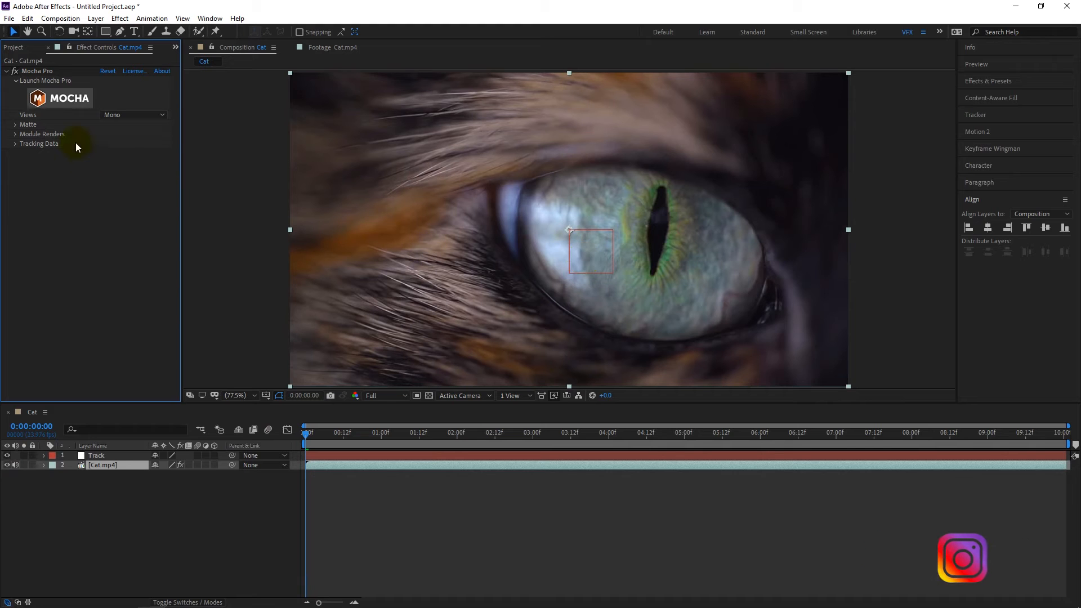
pyautogui.click(37, 71)
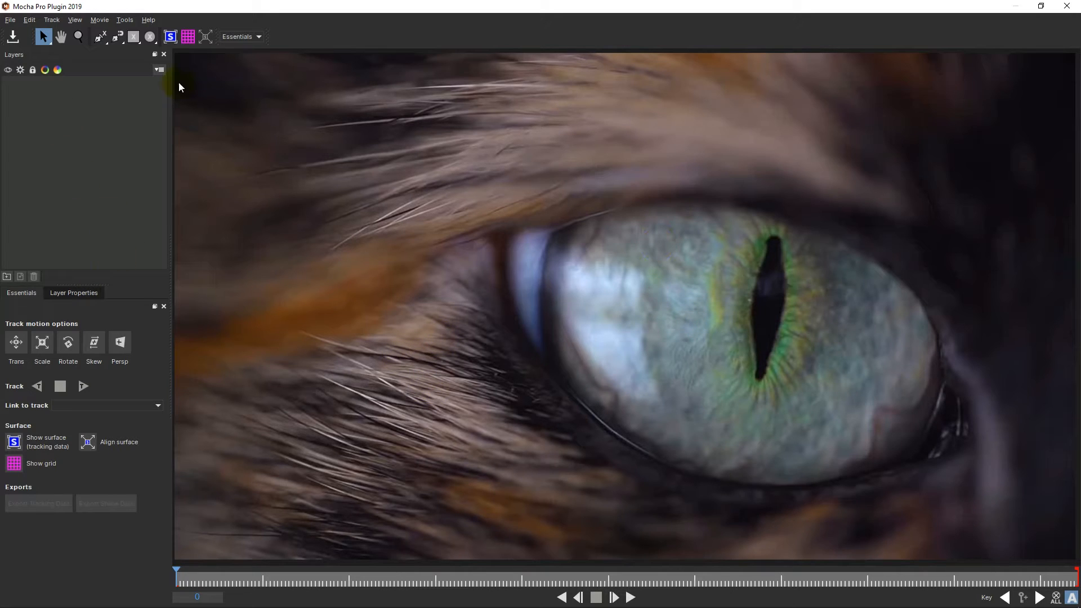
# Draw a closed Bezier spline around the outline of the cat's eye, starting and ending at its upper-left corner
pyautogui.click(100, 39)
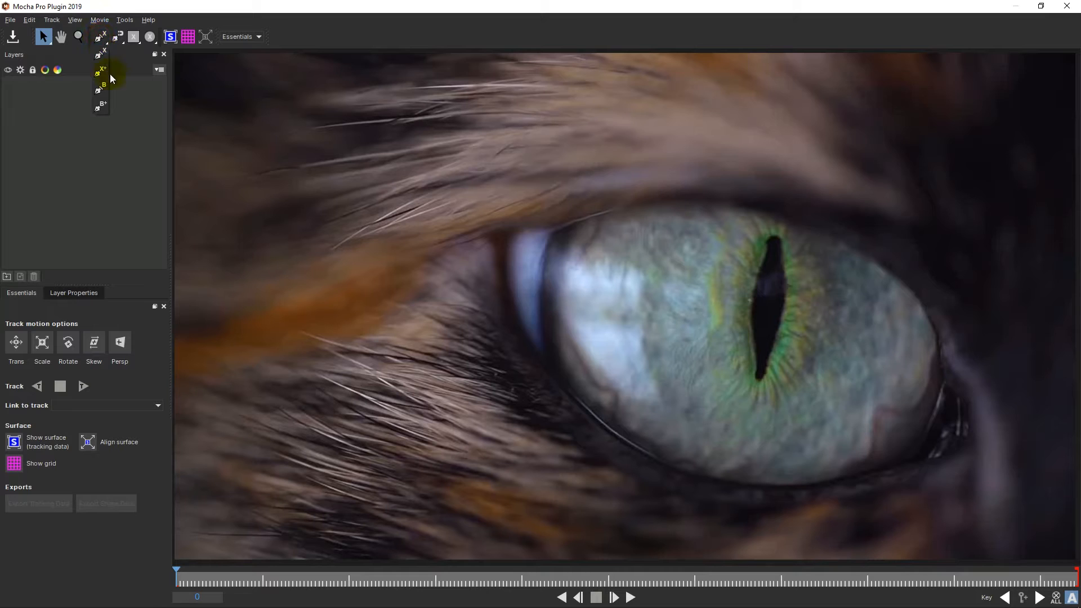
pyautogui.click(101, 88)
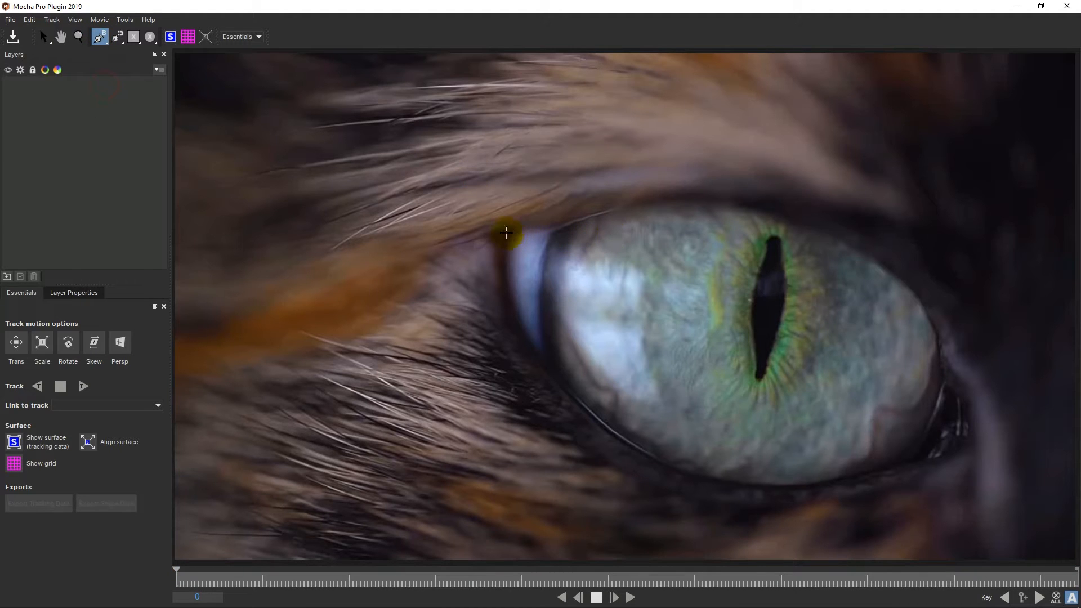
pyautogui.click(507, 236)
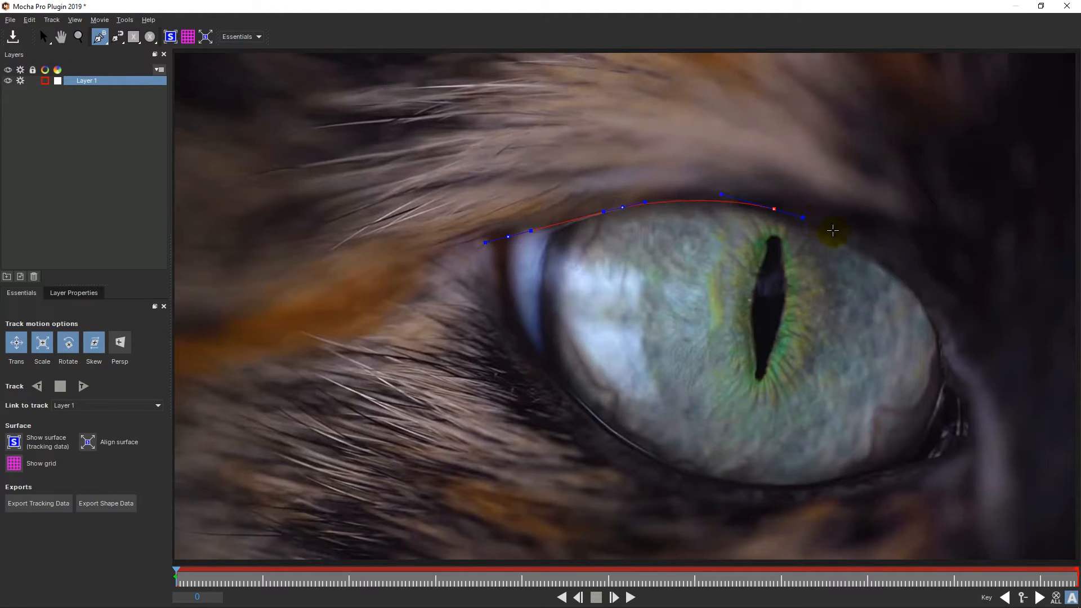
pyautogui.moveTo(910, 286); pyautogui.dragTo(924, 303)
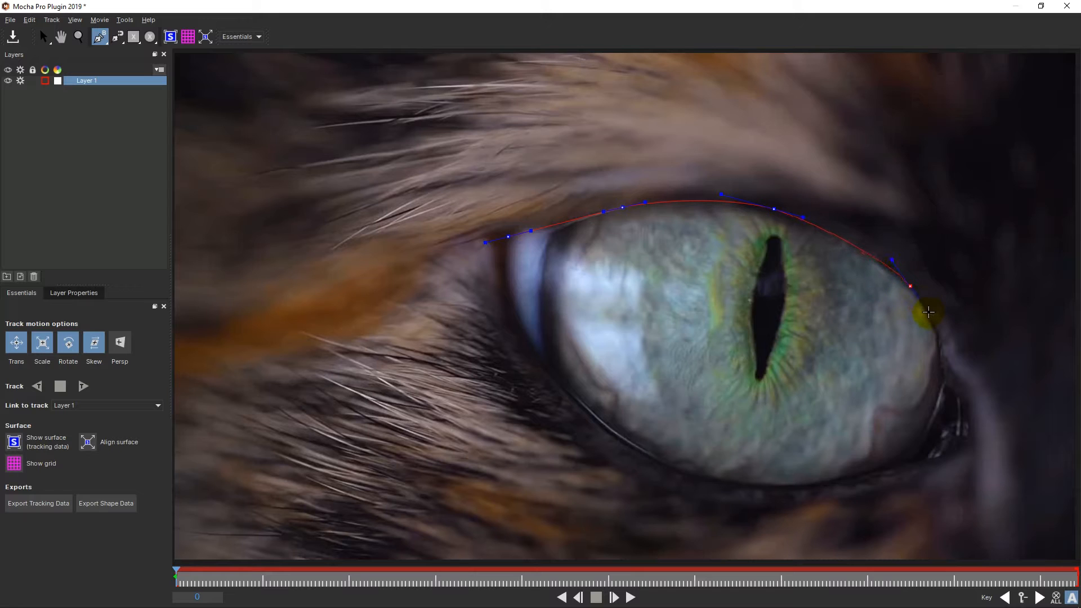
pyautogui.click(928, 312)
pyautogui.moveTo(940, 390); pyautogui.dragTo(935, 418)
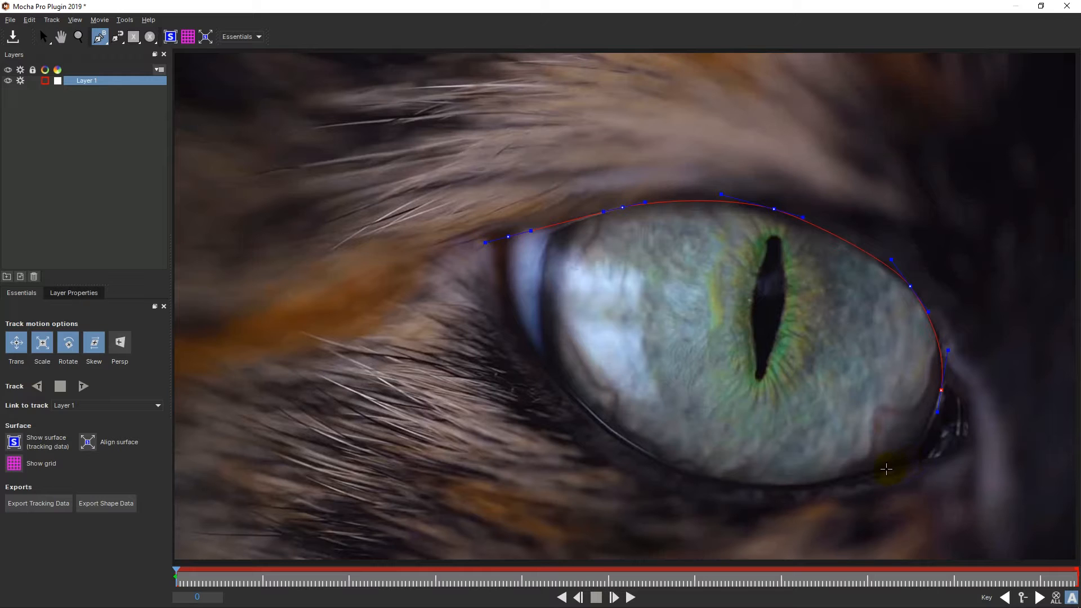
pyautogui.moveTo(882, 470); pyautogui.dragTo(842, 485)
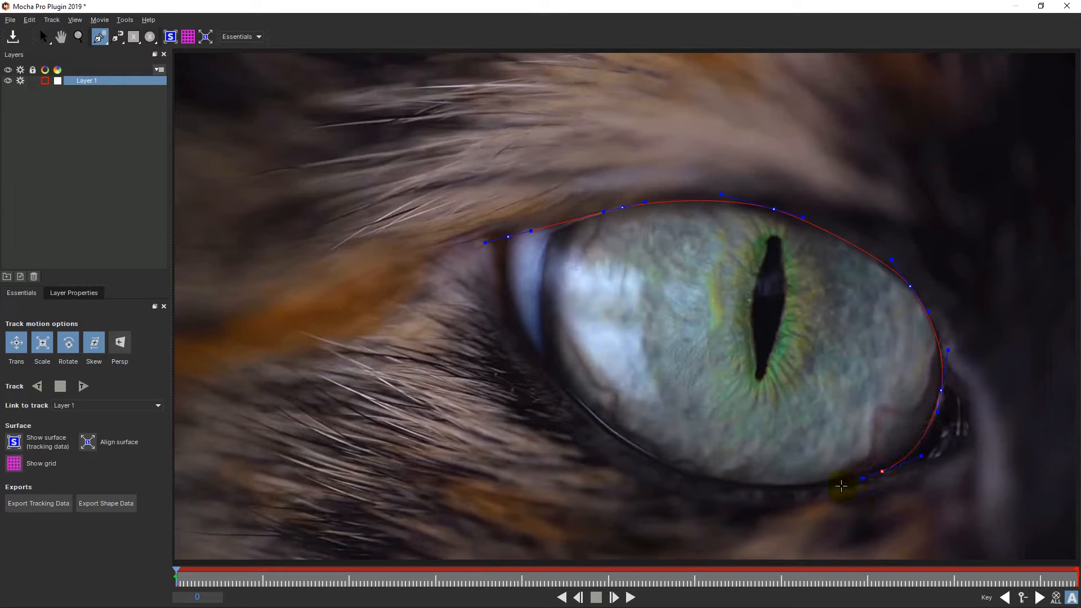
pyautogui.moveTo(674, 471); pyautogui.dragTo(604, 438)
pyautogui.moveTo(534, 354); pyautogui.dragTo(513, 318)
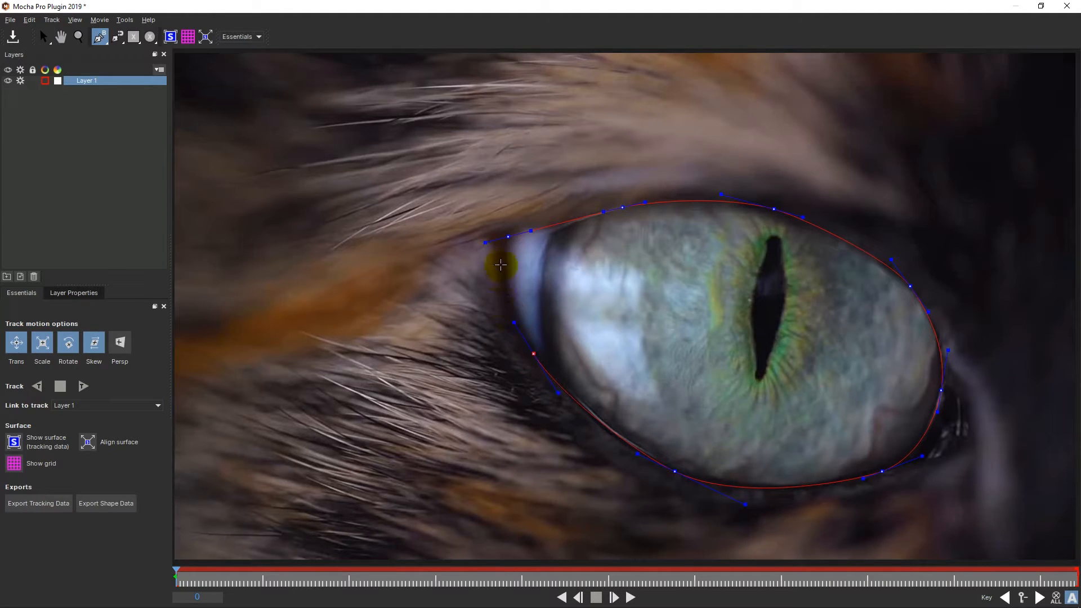
pyautogui.moveTo(503, 264); pyautogui.dragTo(502, 248)
pyautogui.click(509, 235)
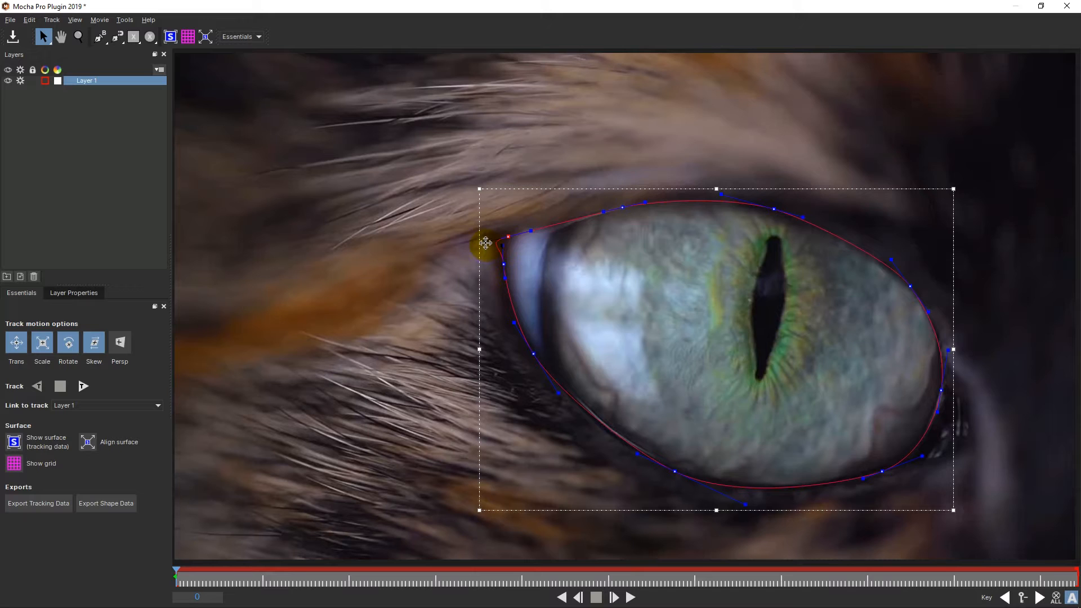
# Adjust the Bezier handles of the spline so its curve follows the edge of the cat's eye more closely
pyautogui.moveTo(486, 244)
pyautogui.mouseDown()
pyautogui.moveTo(504, 264)
pyautogui.moveTo(508, 237)
pyautogui.moveTo(495, 258)
pyautogui.mouseUp()
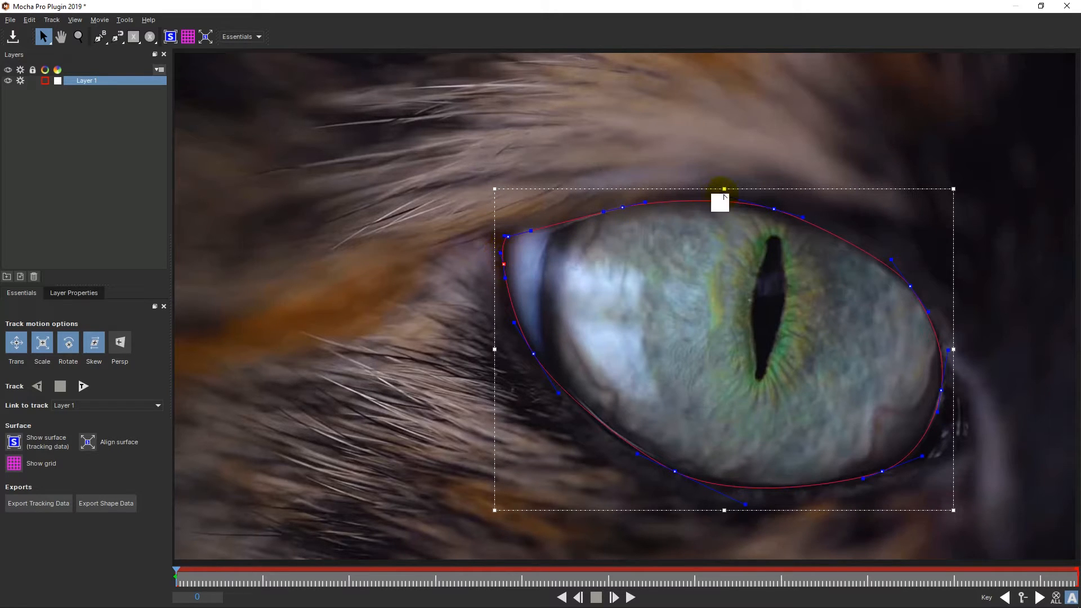
pyautogui.moveTo(724, 195); pyautogui.dragTo(718, 192)
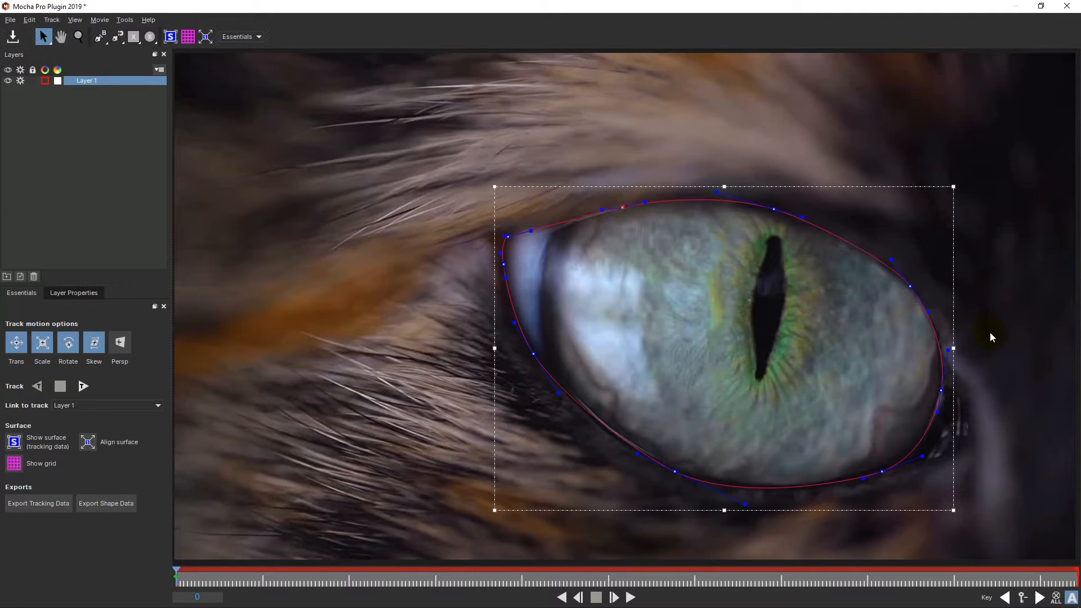
pyautogui.click(888, 258)
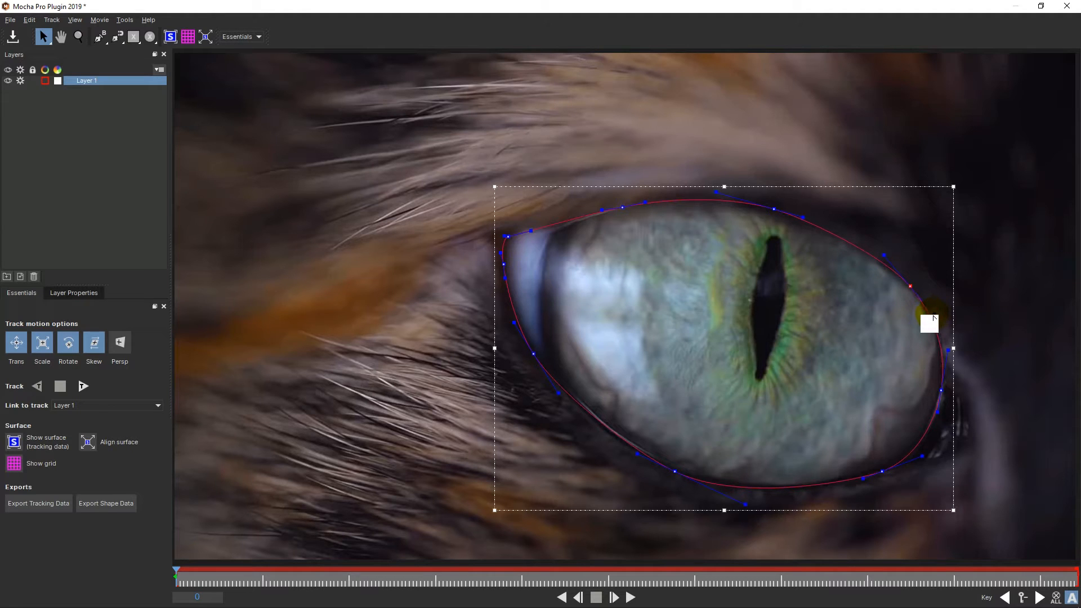
pyautogui.moveTo(951, 351); pyautogui.dragTo(949, 351)
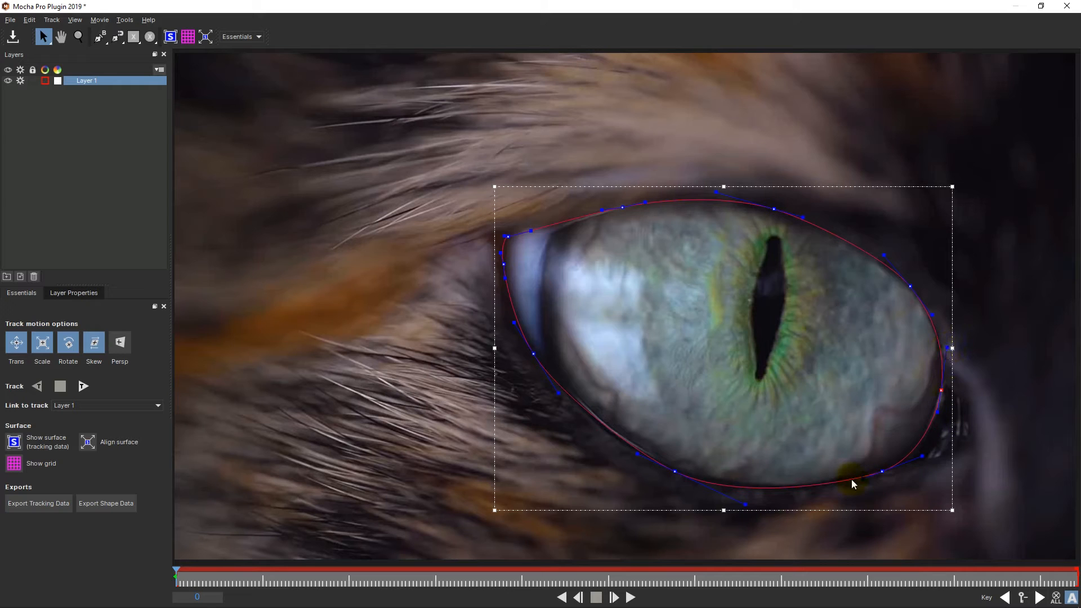
pyautogui.moveTo(863, 480); pyautogui.dragTo(850, 483)
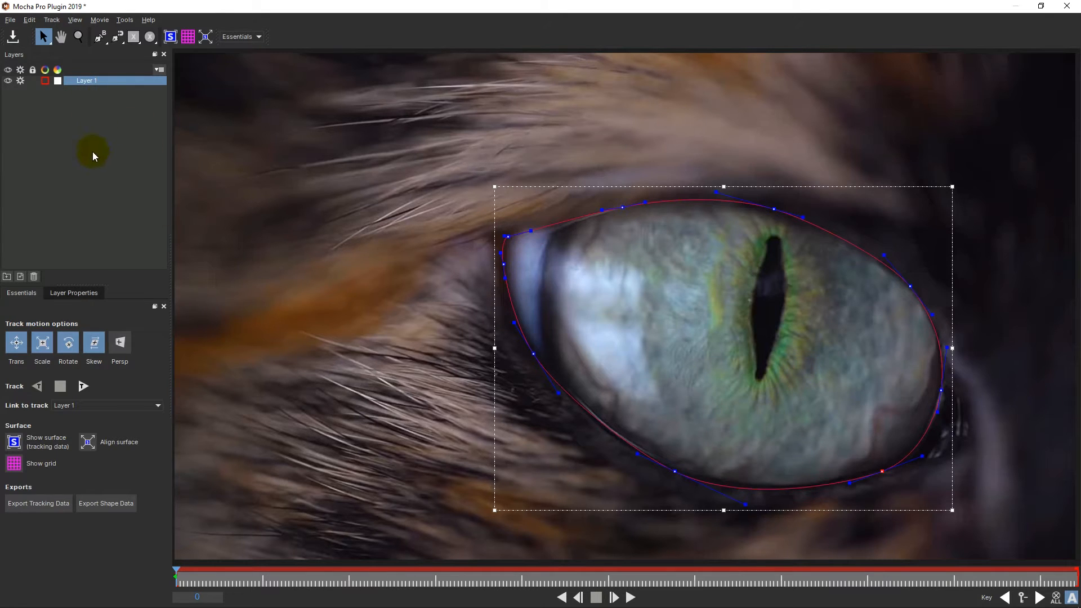
# Track the eye shape forward through the clip and copy its tracking data to the clipboard as After Effects Transform Data [position, scale and rotation]
pyautogui.click(88, 447)
pyautogui.click(83, 388)
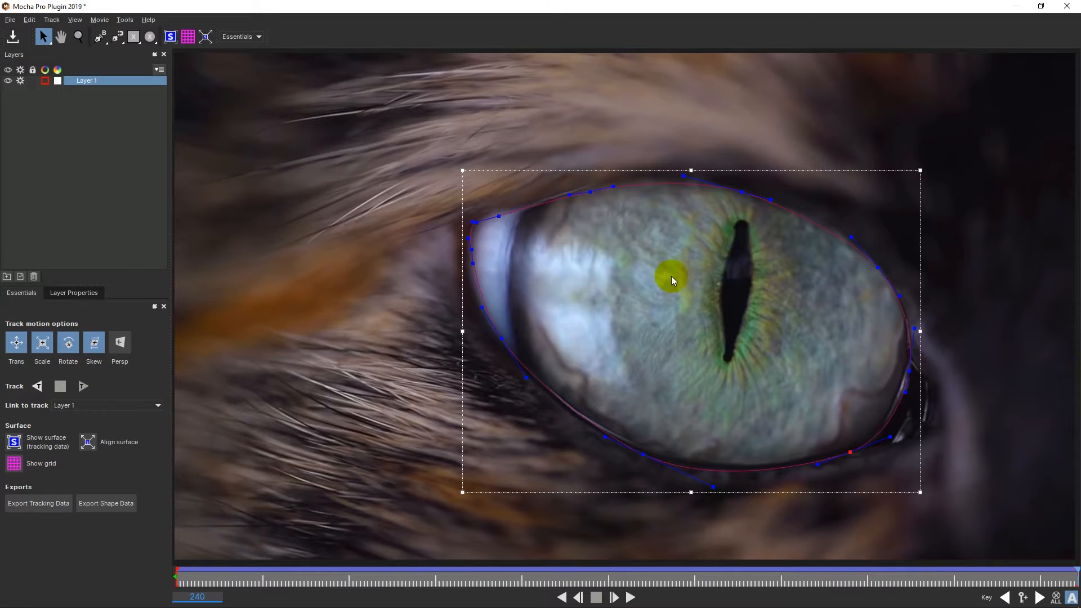
pyautogui.click(38, 503)
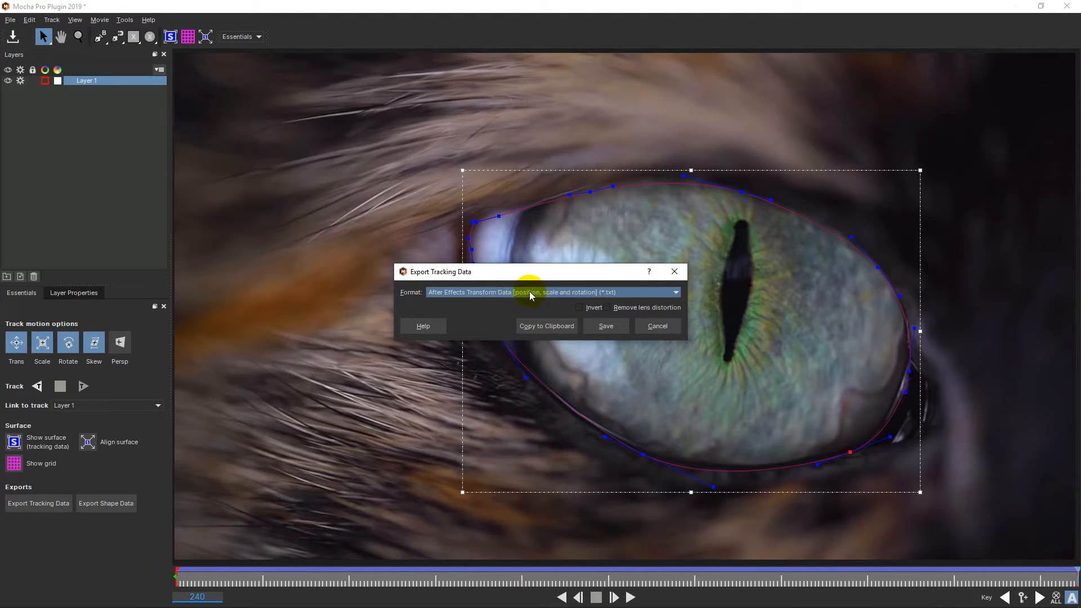
pyautogui.click(620, 290)
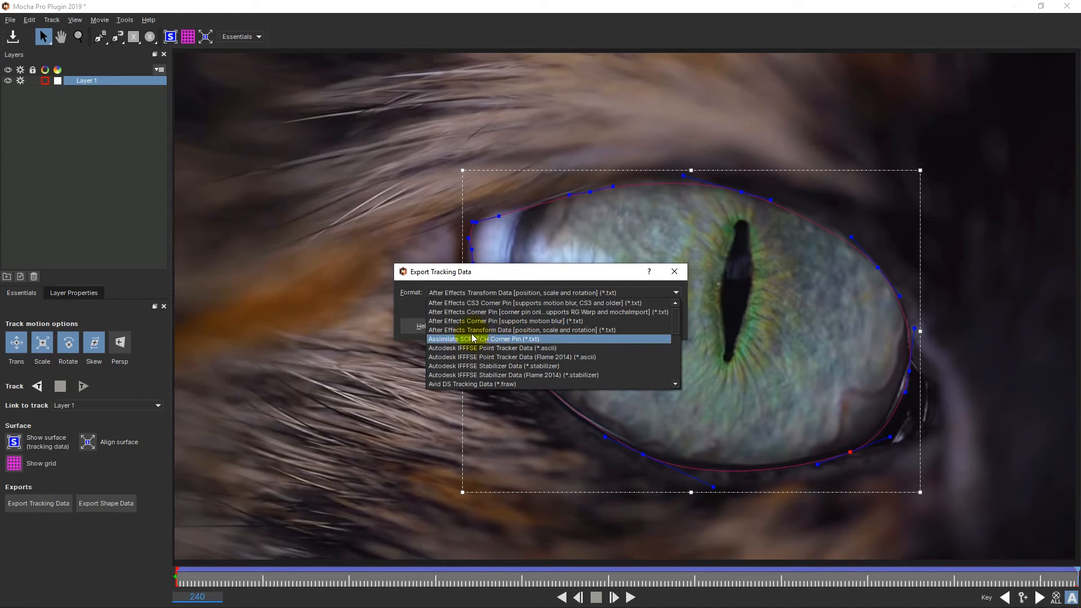
pyautogui.click(539, 329)
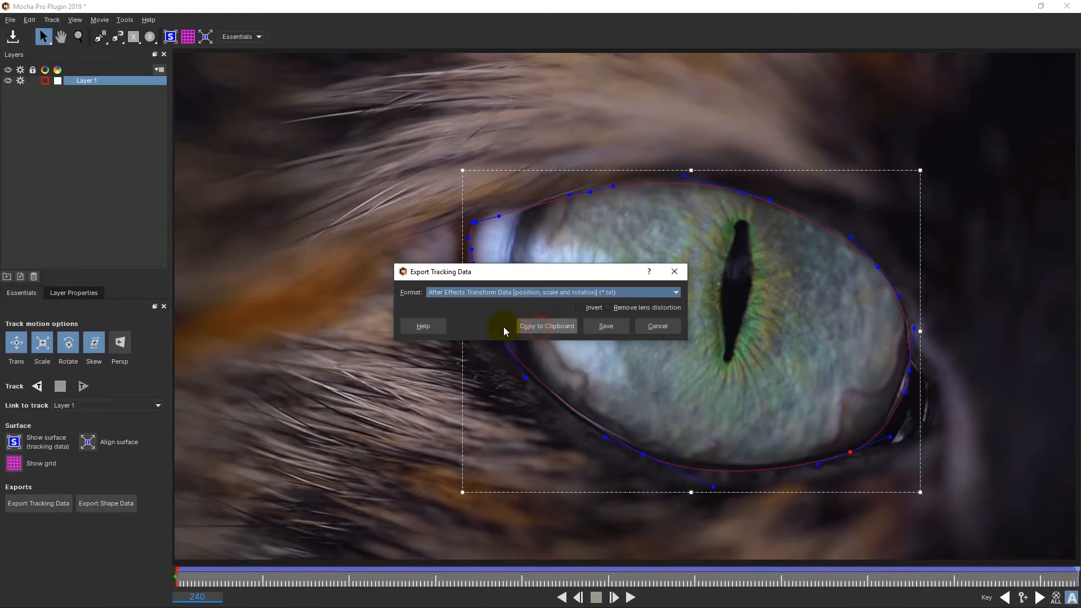
pyautogui.click(540, 328)
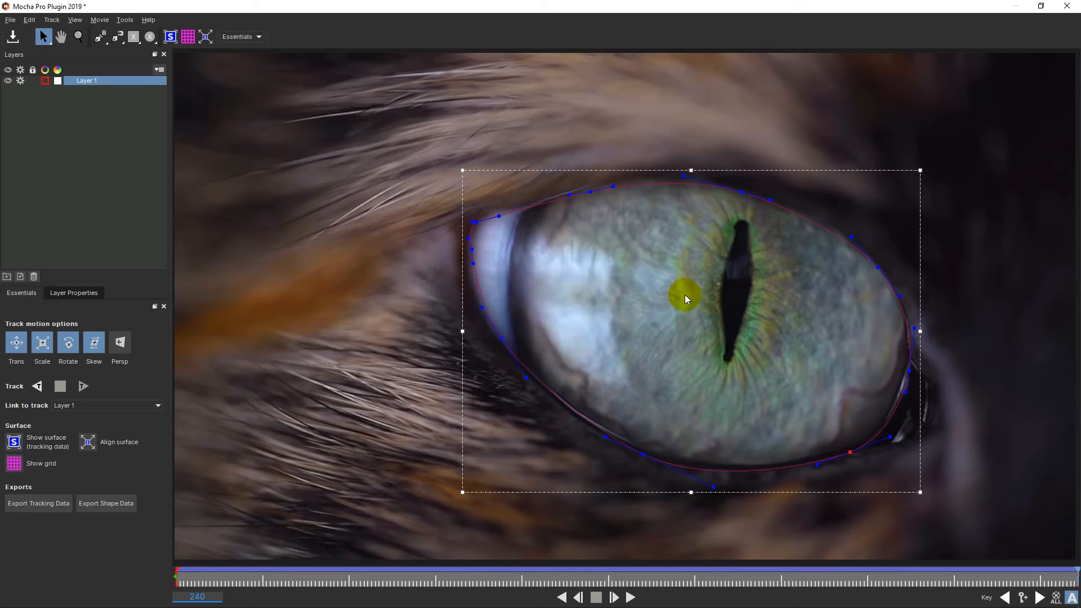
# Save the Mocha project, return to After Effects, and paste the tracking data onto the Track null, revealing its keyframes
pyautogui.click(12, 38)
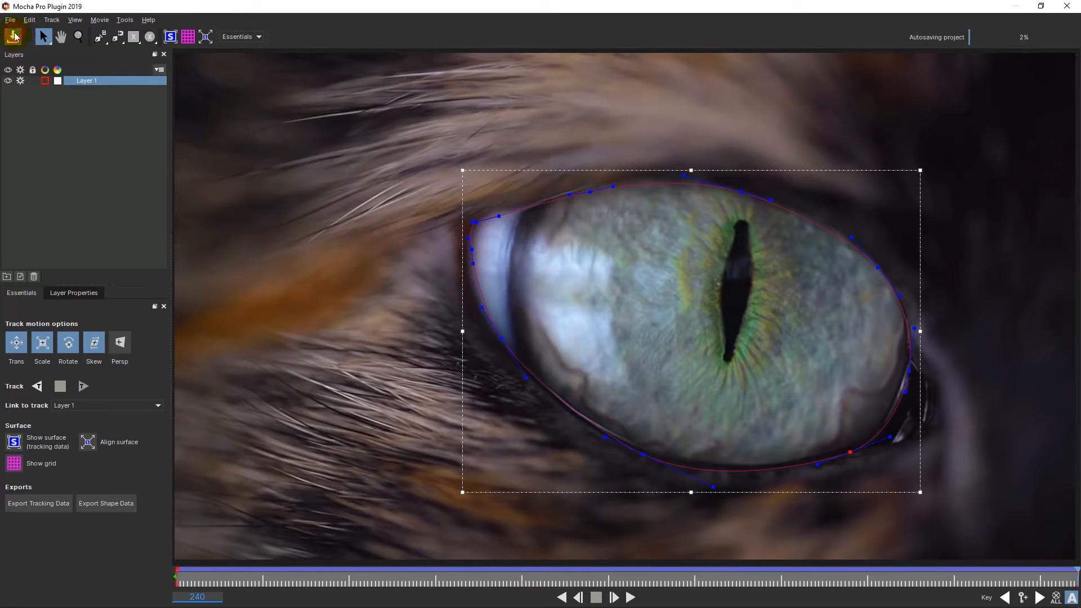
pyautogui.click(1066, 6)
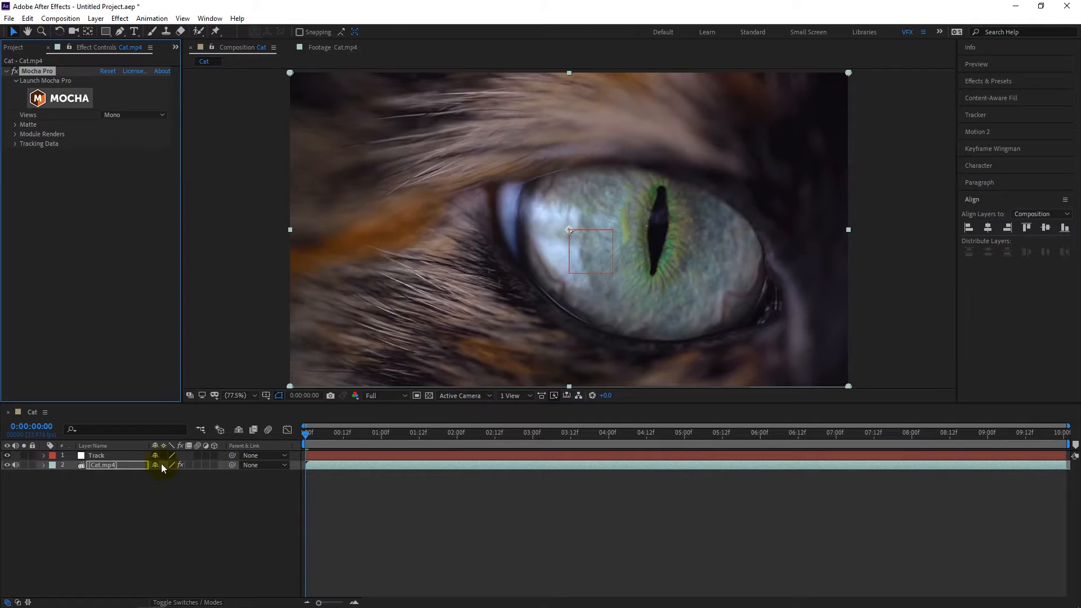
pyautogui.click(102, 457)
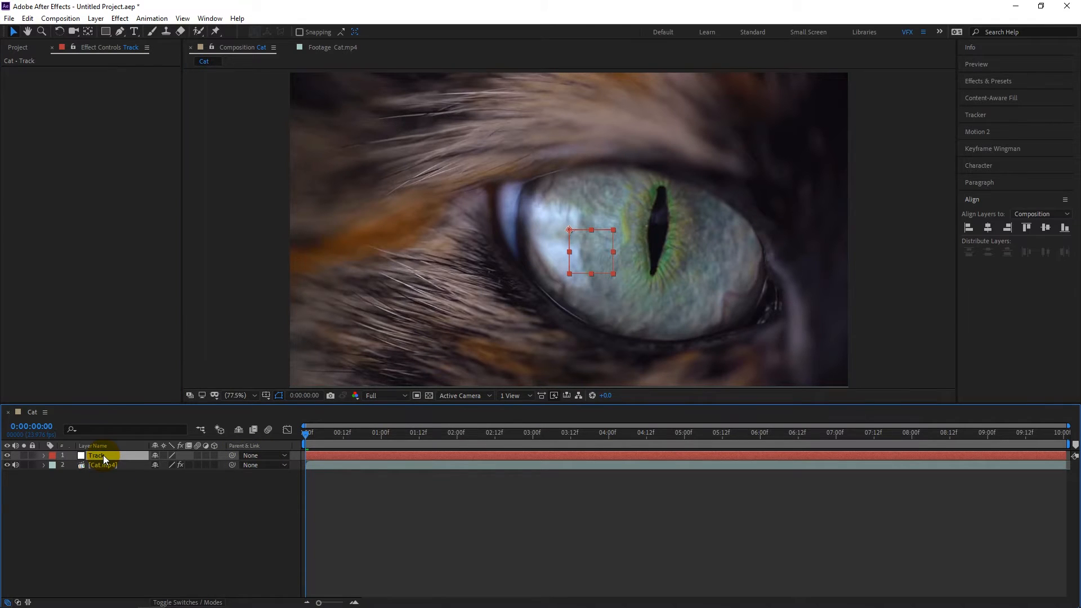
pyautogui.hotkey('ctrl', 'v')
pyautogui.press('u')
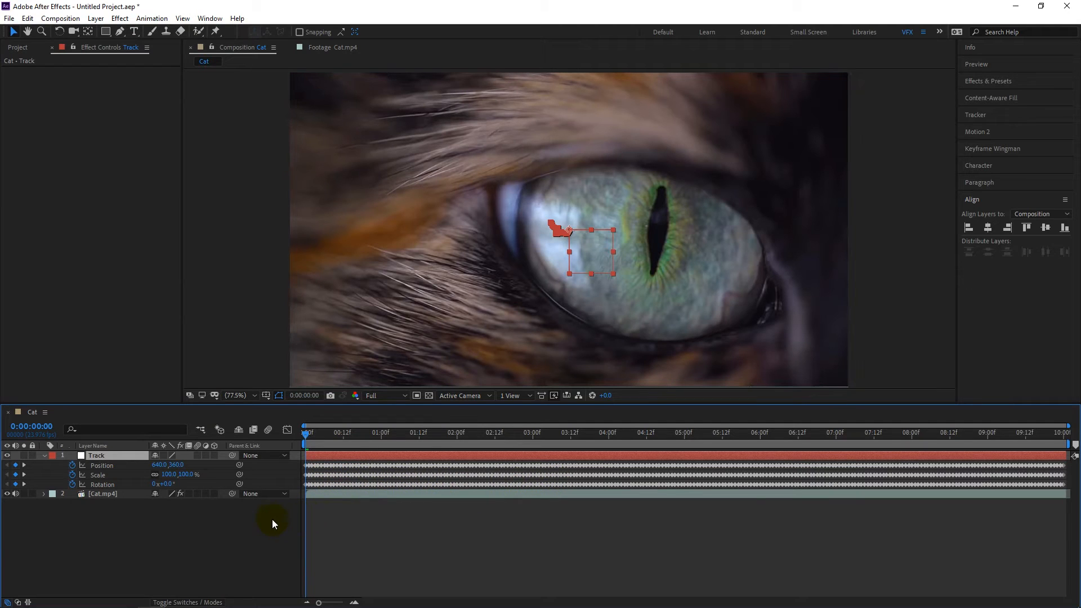
# Collapse the Track layer's properties and scrub the start of the timeline to check the null's motion against the eye
pyautogui.click(44, 455)
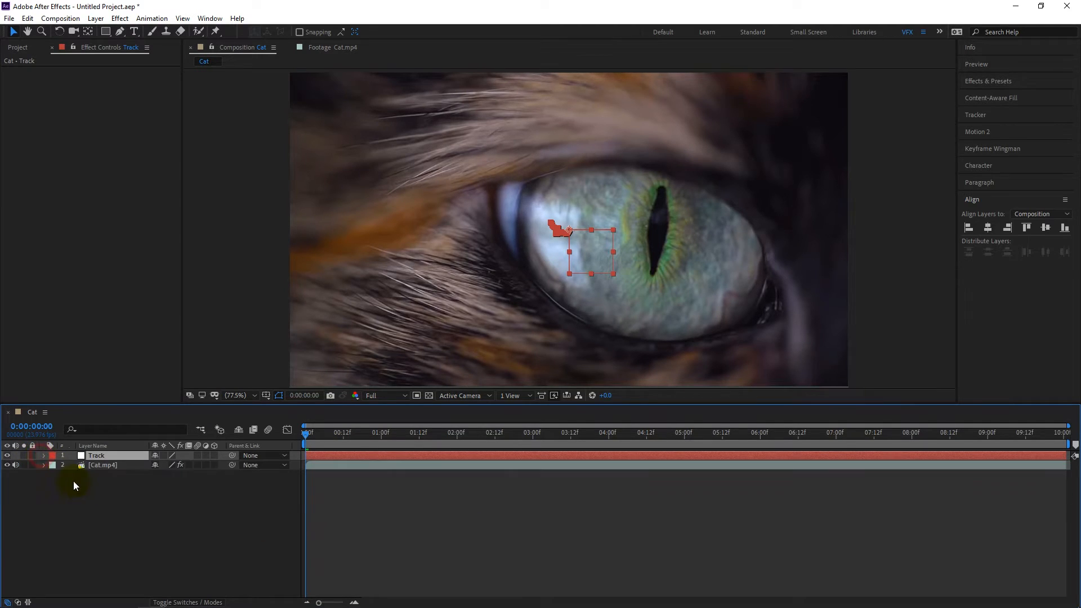
pyautogui.click(79, 485)
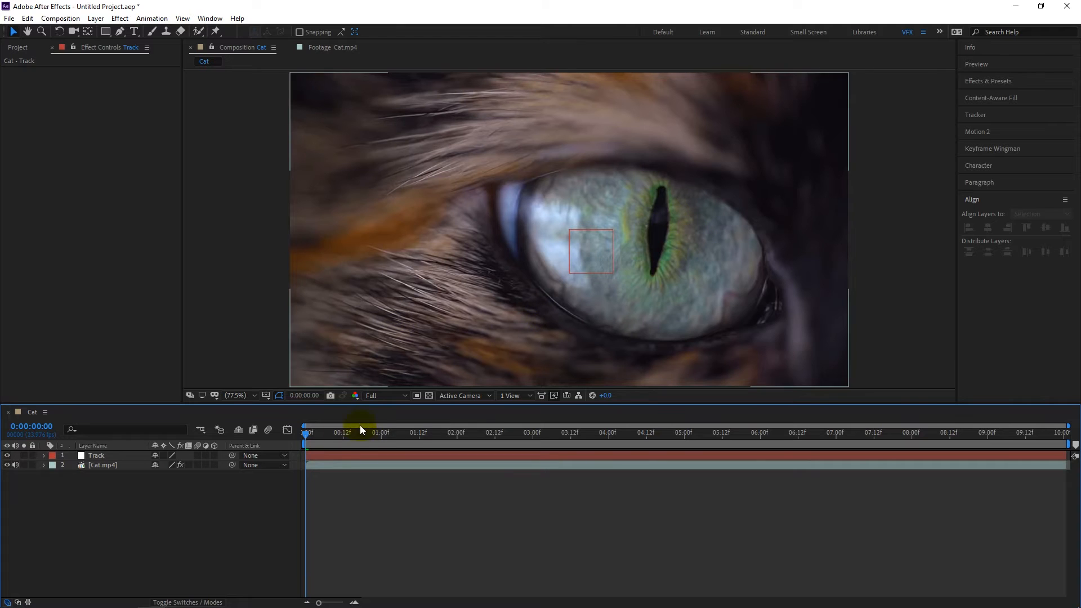
pyautogui.moveTo(319, 433); pyautogui.dragTo(291, 445)
pyautogui.click(90, 496)
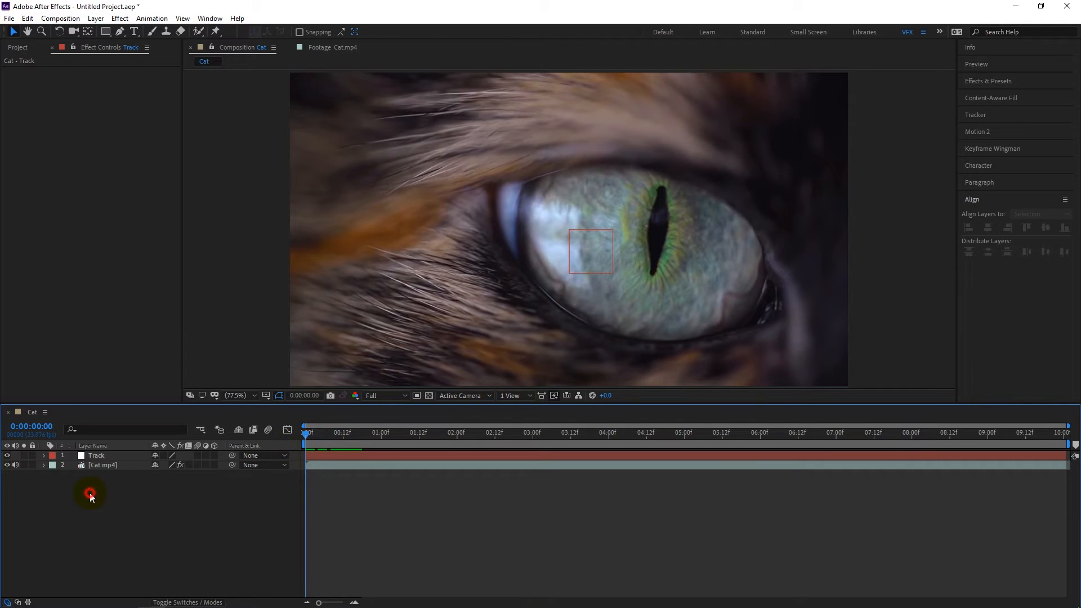
# Duplicate the Cat.mp4 layer and place the copy above the Track null in the layer stack
pyautogui.click(103, 467)
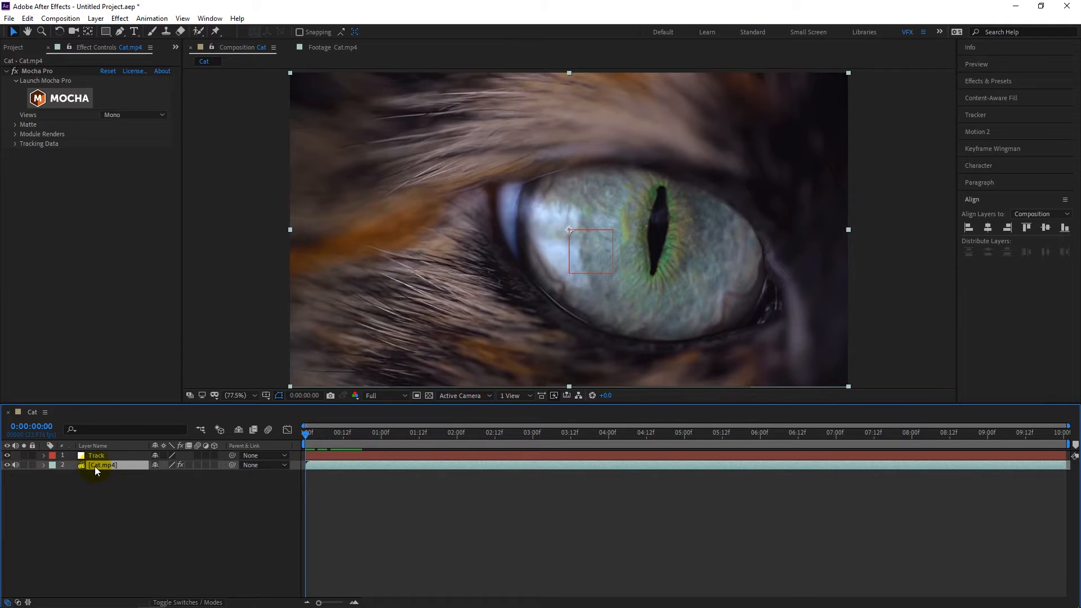
pyautogui.hotkey('ctrl', 'd')
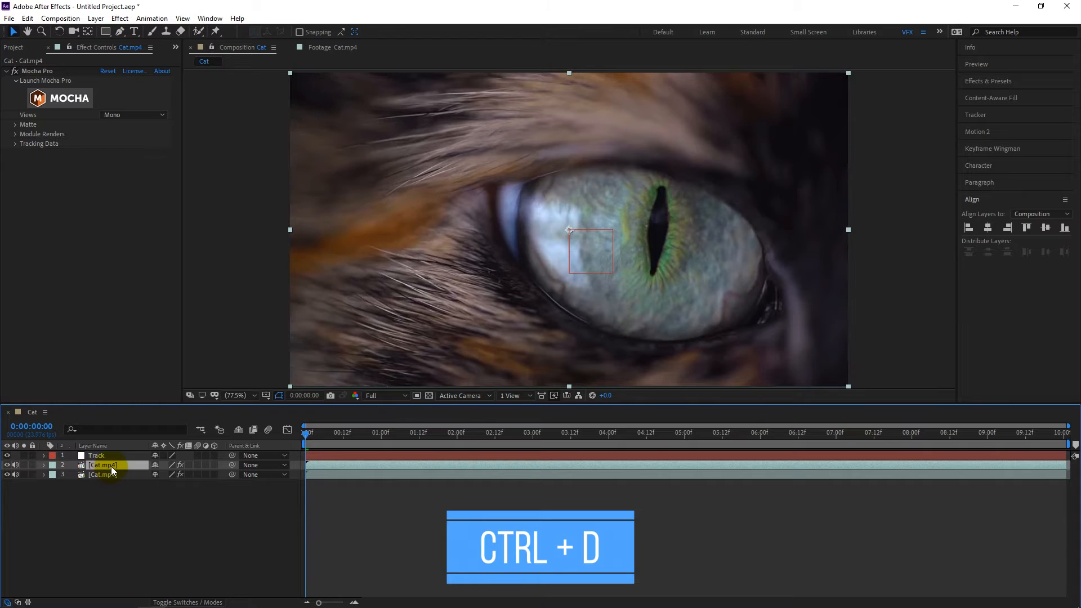
pyautogui.moveTo(115, 464); pyautogui.dragTo(113, 454)
pyautogui.click(146, 494)
pyautogui.click(99, 454)
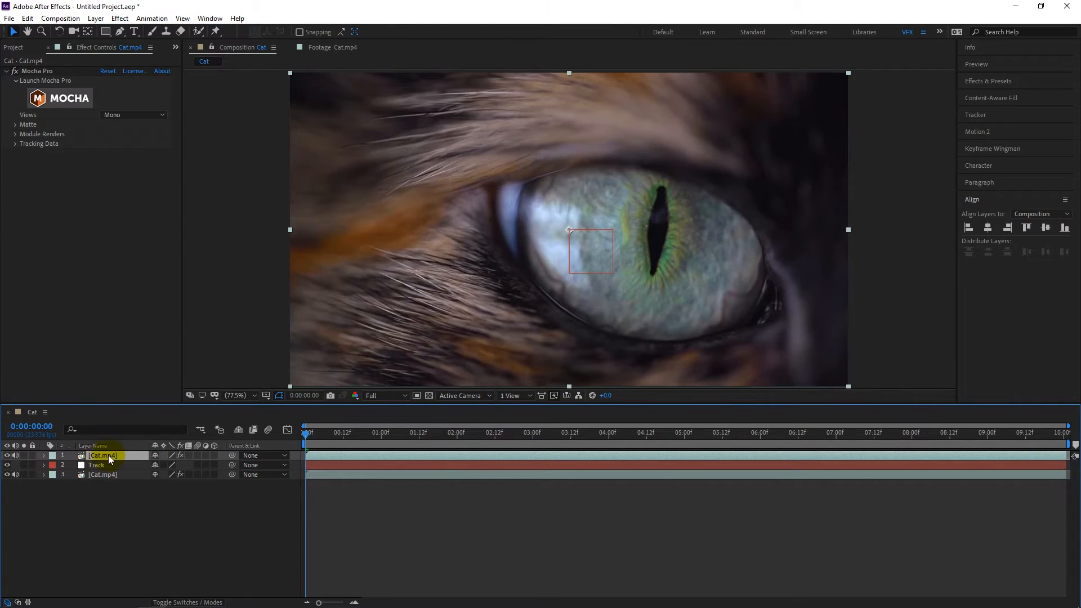
# Create a black (000000) solid layer at the composition size of 1280 x 720 px
pyautogui.rightClick(111, 488)
pyautogui.click(159, 371)
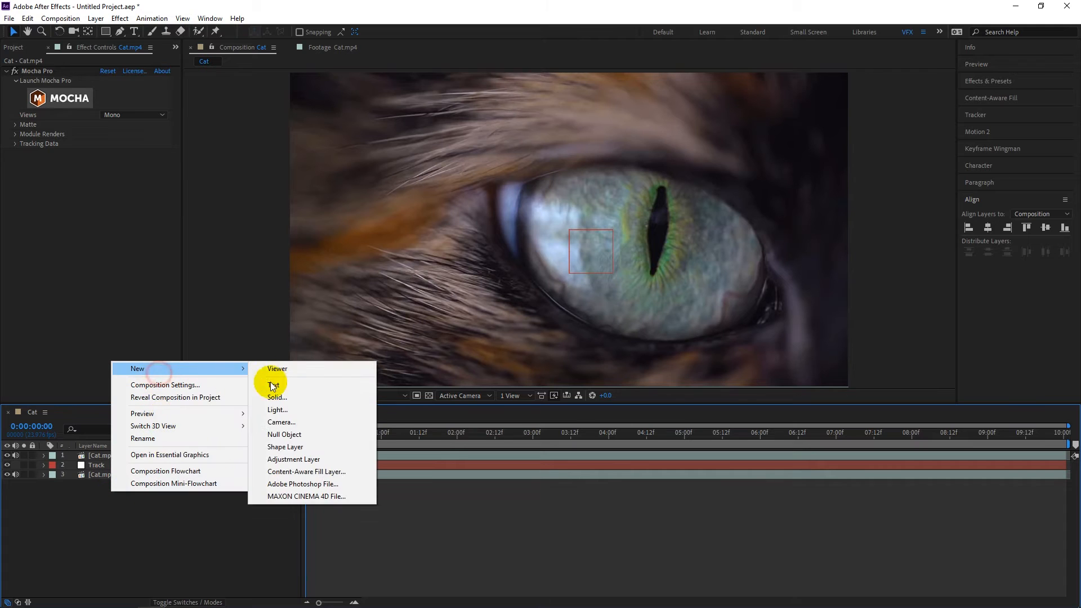
pyautogui.click(276, 397)
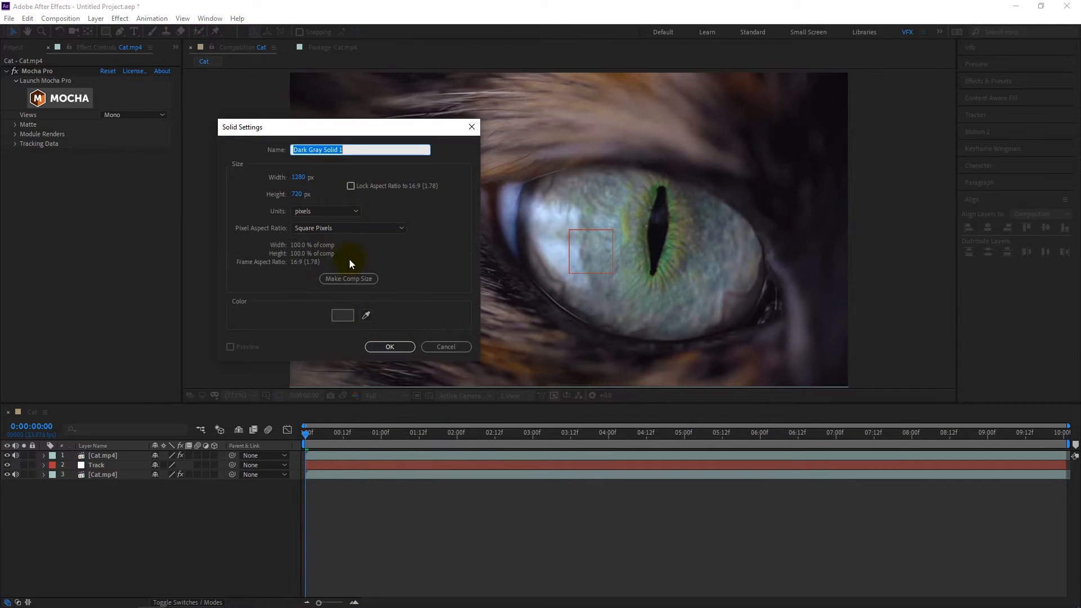
pyautogui.click(348, 320)
pyautogui.moveTo(117, 316); pyautogui.dragTo(0, 365)
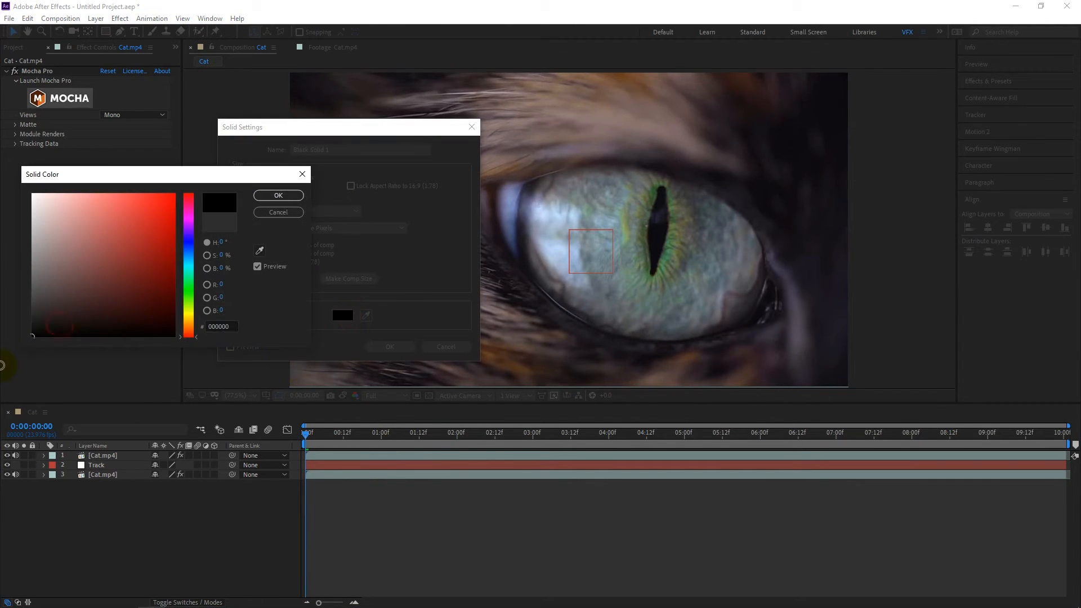
pyautogui.click(278, 196)
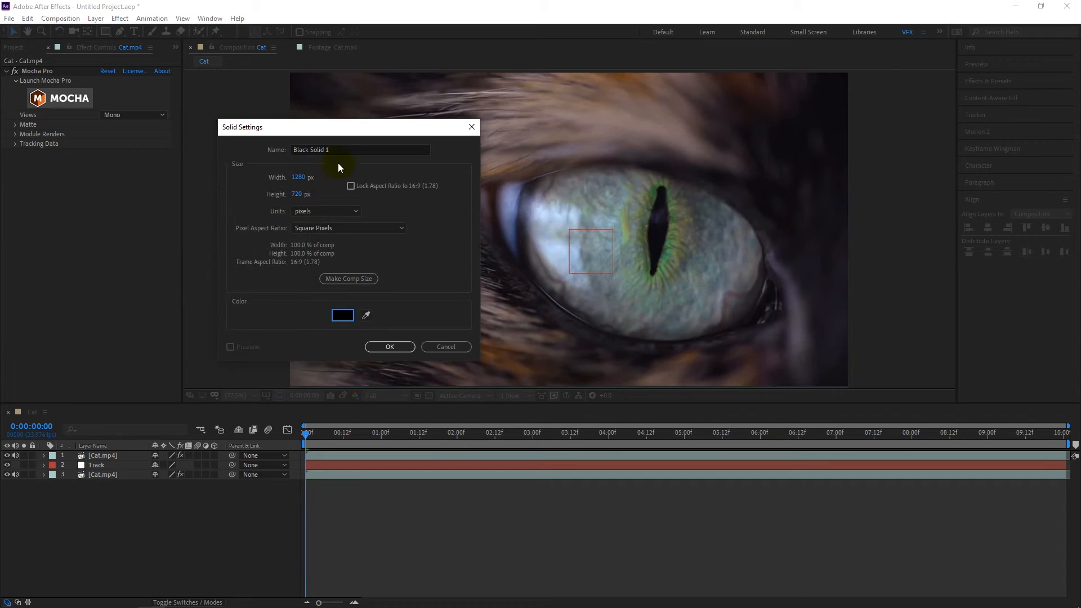
pyautogui.click(389, 346)
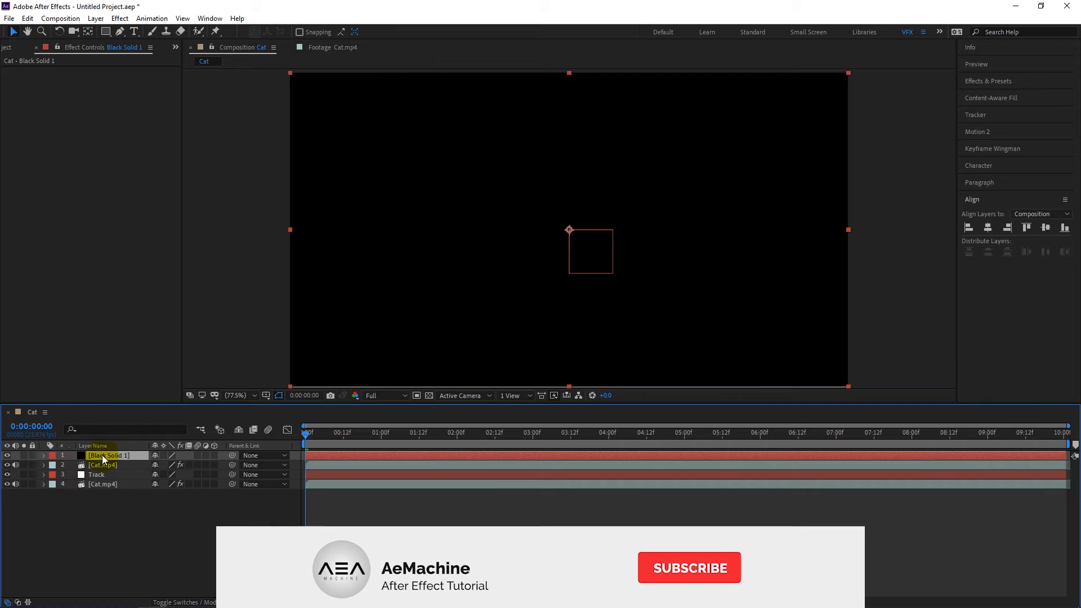
# Hide the black solid and draw a closed, curved Pen tool mask on it around the outline of the cat's eye
pyautogui.click(7, 457)
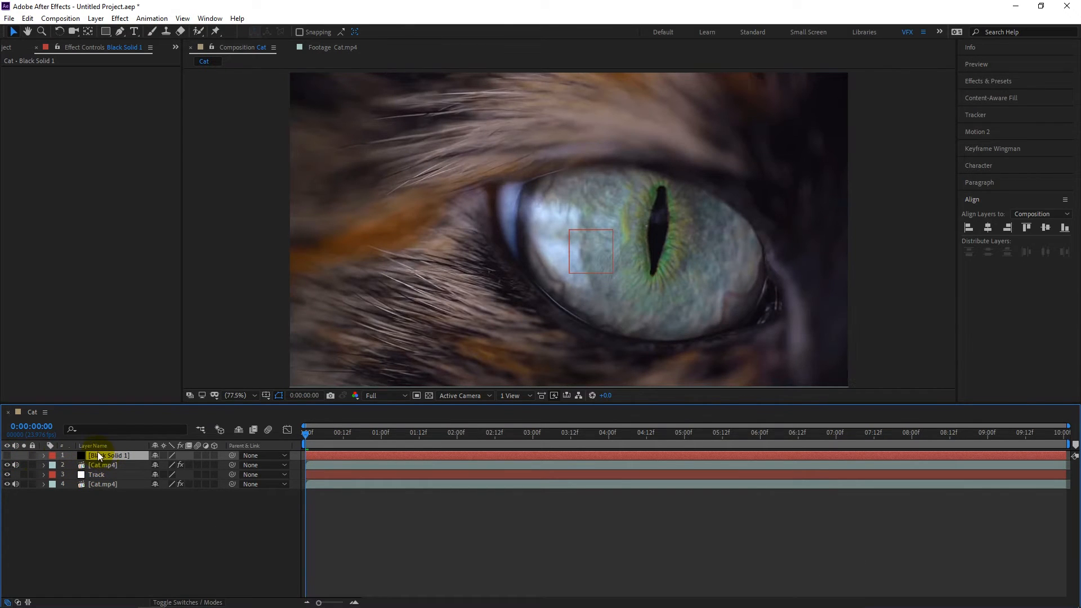
pyautogui.click(120, 31)
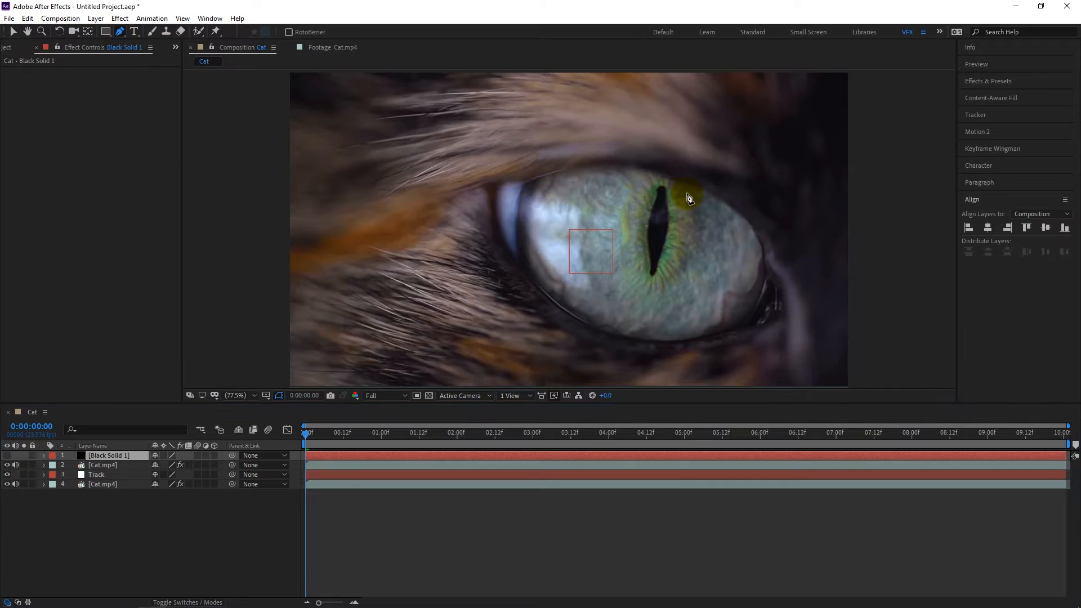
pyautogui.press('.')
pyautogui.moveTo(686, 231); pyautogui.dragTo(653, 225)
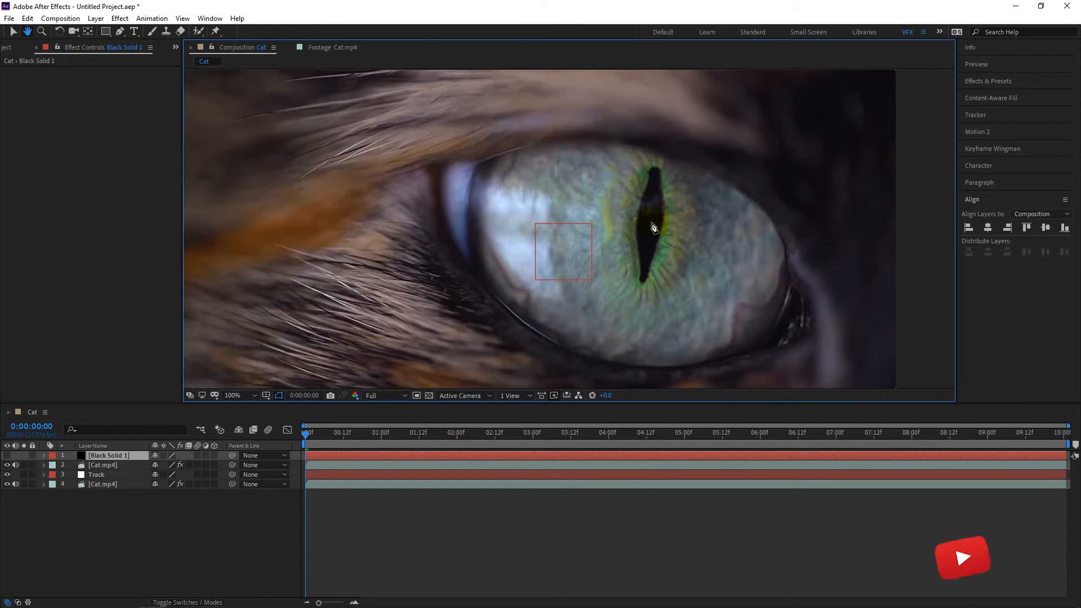
pyautogui.click(479, 160)
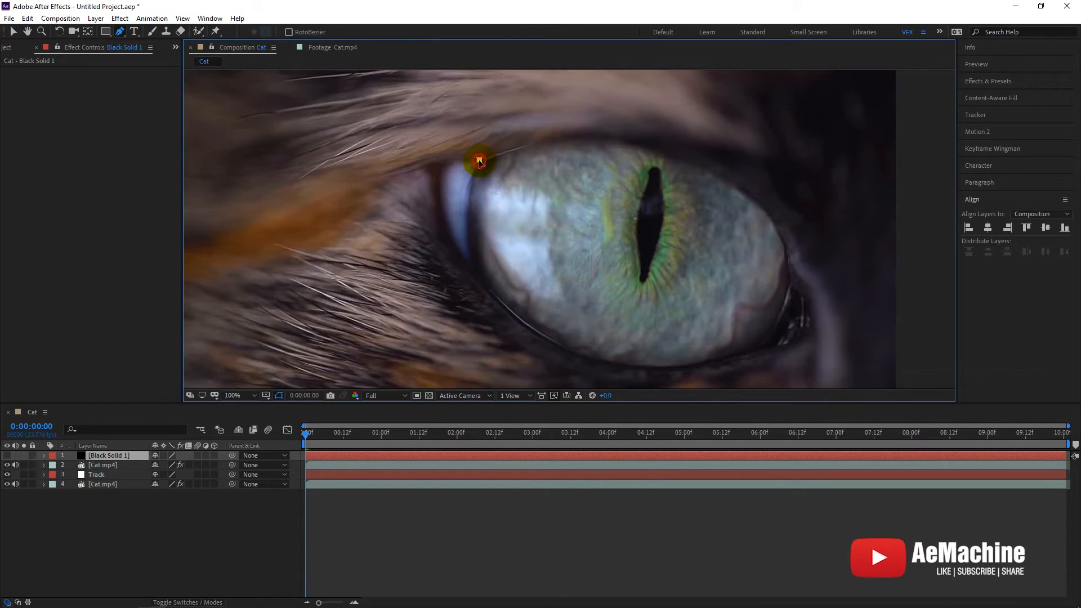
pyautogui.moveTo(575, 138); pyautogui.dragTo(620, 138)
pyautogui.moveTo(693, 162); pyautogui.dragTo(725, 175)
pyautogui.moveTo(786, 250); pyautogui.dragTo(794, 290)
pyautogui.moveTo(745, 353); pyautogui.dragTo(716, 368)
pyautogui.moveTo(552, 343); pyautogui.dragTo(486, 304)
pyautogui.moveTo(471, 259); pyautogui.dragTo(463, 232)
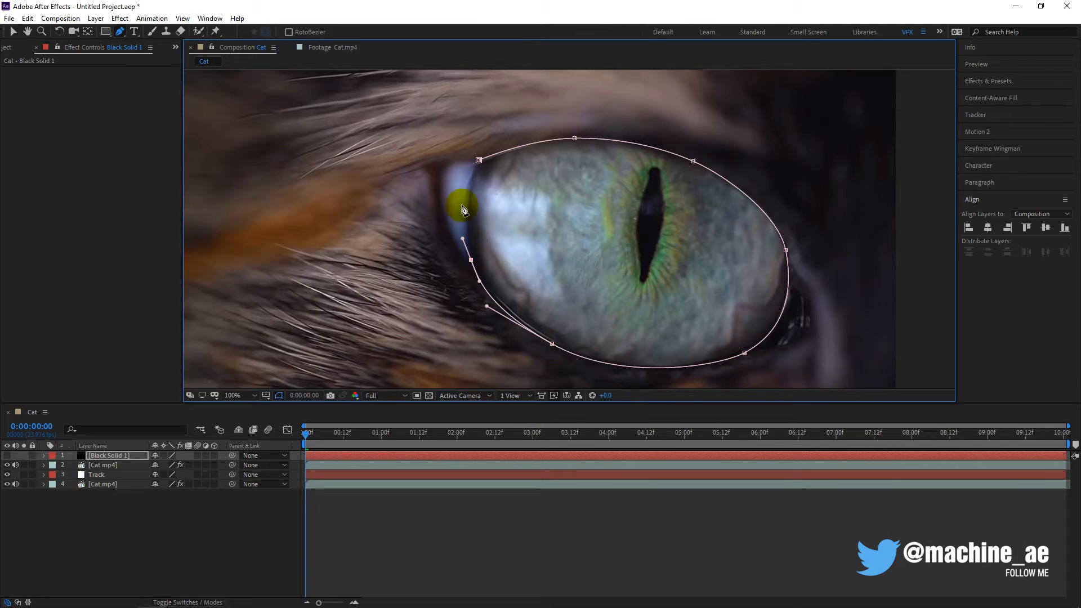
pyautogui.moveTo(468, 188); pyautogui.dragTo(471, 178)
pyautogui.click(478, 161)
# Draw a second closed mask on the black solid with the Pen tool, tracing the edge of the cat's slit pupil
pyautogui.scroll(1, 680, 205)
pyautogui.moveTo(744, 130); pyautogui.dragTo(543, 222)
pyautogui.click(561, 161)
pyautogui.moveTo(539, 294); pyautogui.dragTo(518, 242)
pyautogui.moveTo(518, 241); pyautogui.dragTo(519, 251)
pyautogui.moveTo(523, 268); pyautogui.dragTo(541, 225)
pyautogui.moveTo(561, 164); pyautogui.dragTo(563, 143)
pyautogui.moveTo(564, 96); pyautogui.dragTo(555, 158)
pyautogui.moveTo(552, 123); pyautogui.dragTo(552, 119)
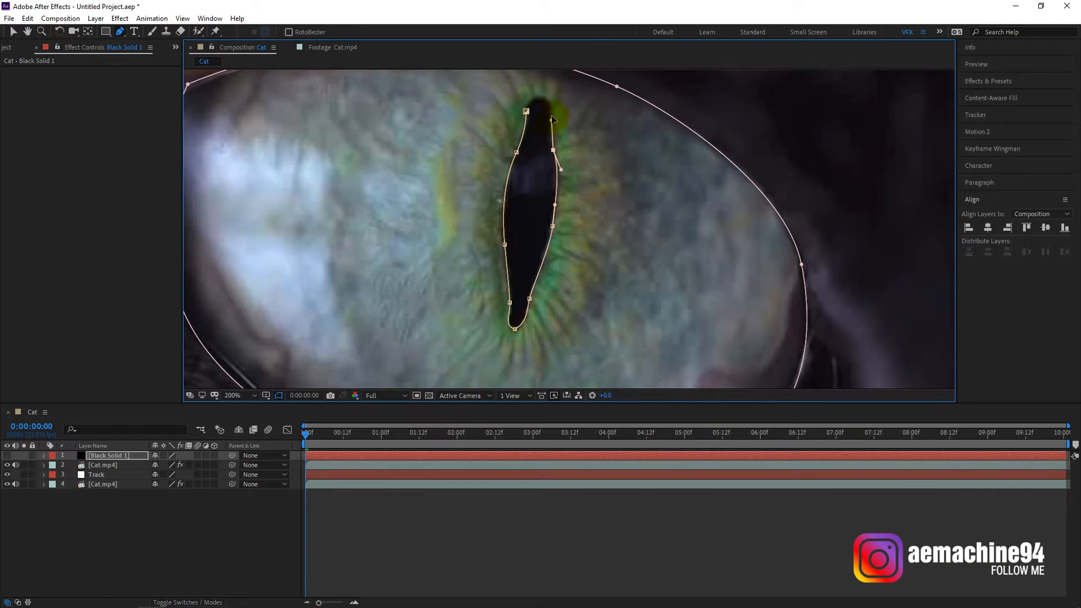
pyautogui.click(551, 110)
pyautogui.click(540, 97)
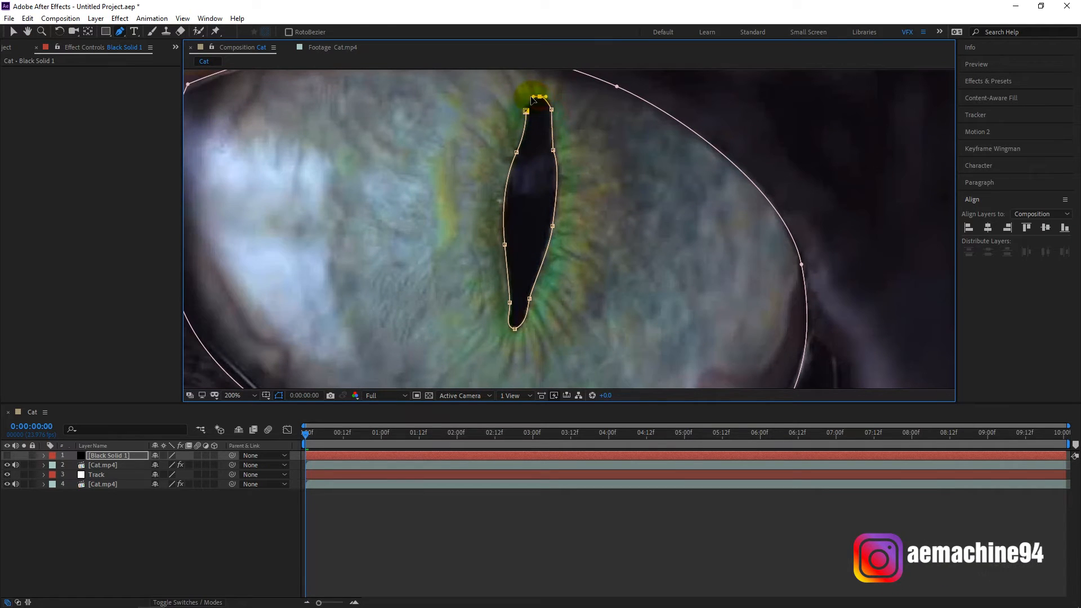
pyautogui.click(526, 111)
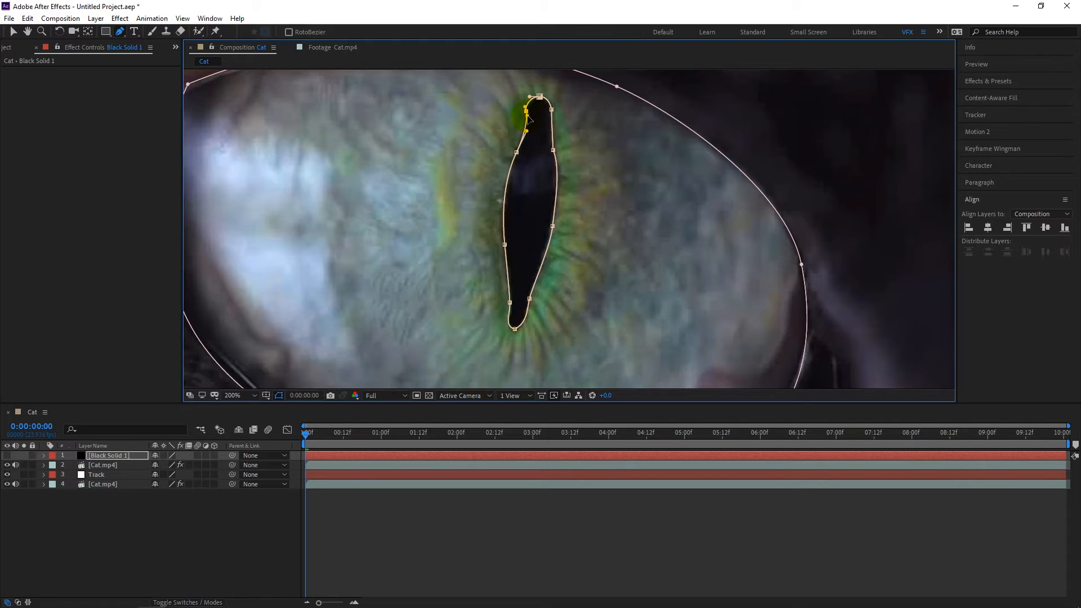
pyautogui.scroll(-2, 598, 141)
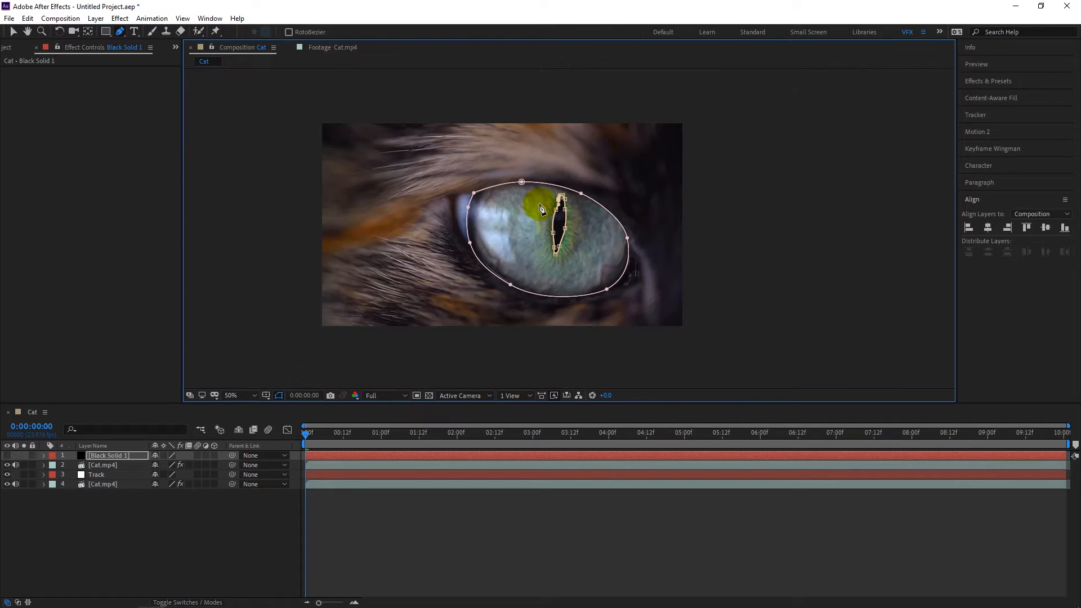
pyautogui.hotkey('shift', '/')
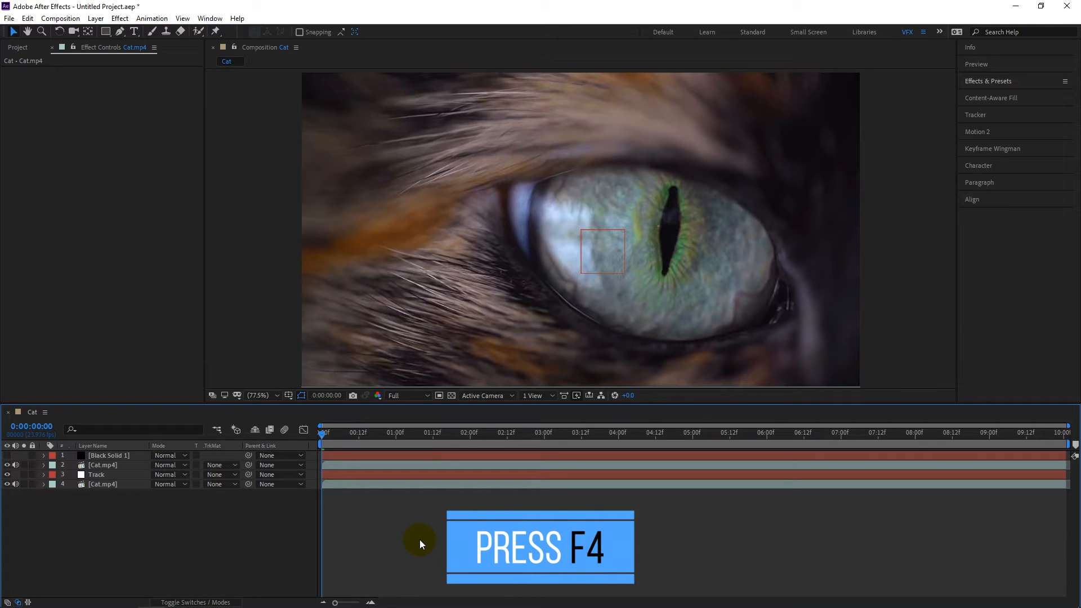
# Set the track matte of the upper Cat.mp4 layer to Alpha Matte "[Black Solid 1]"
pyautogui.press('F4')
pyautogui.press('F4')
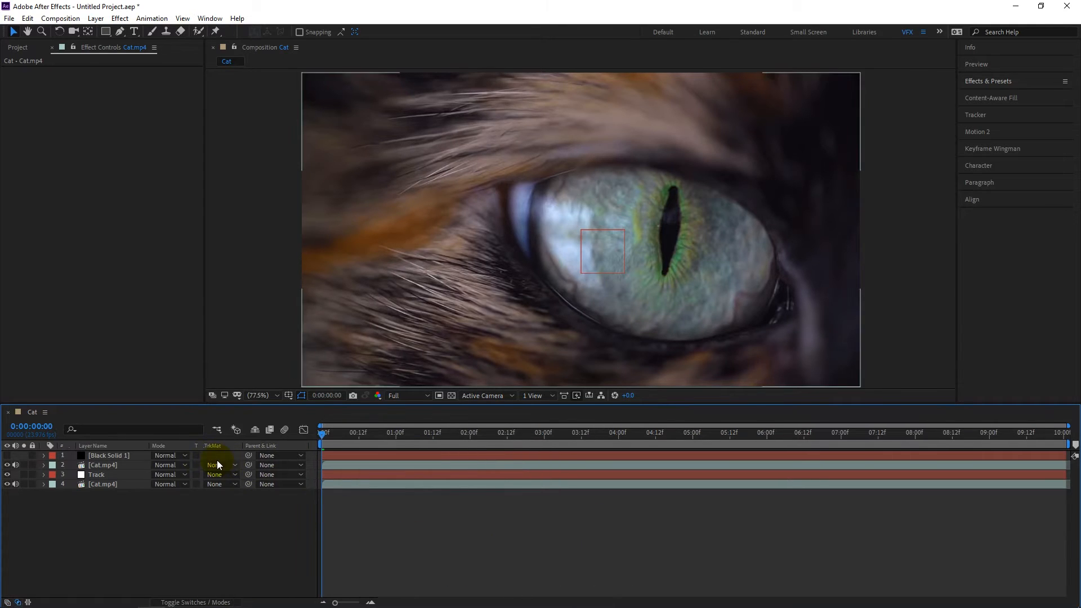
pyautogui.click(98, 465)
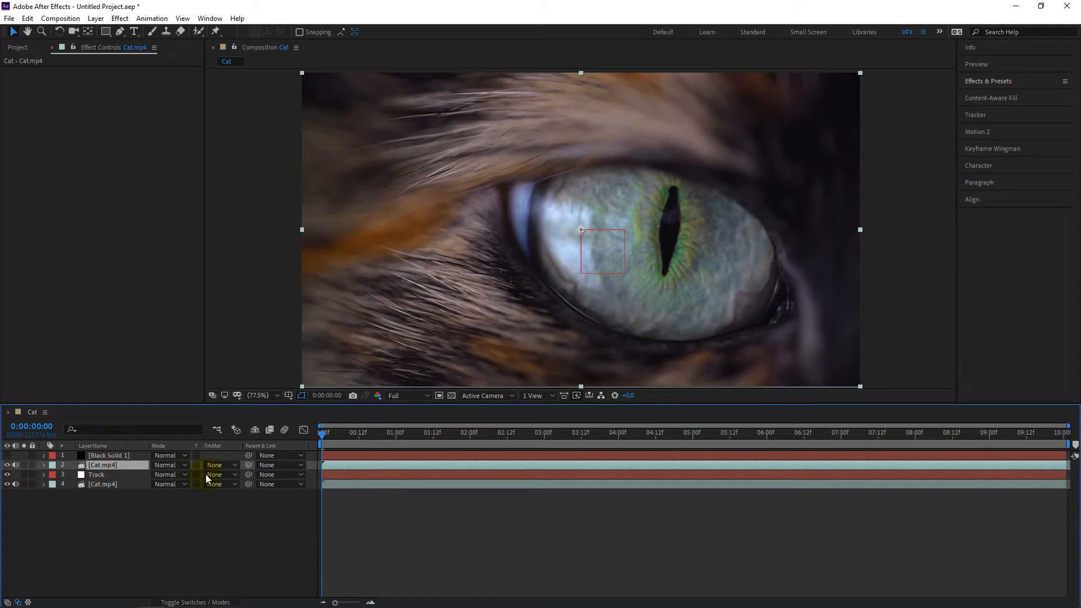
pyautogui.click(228, 470)
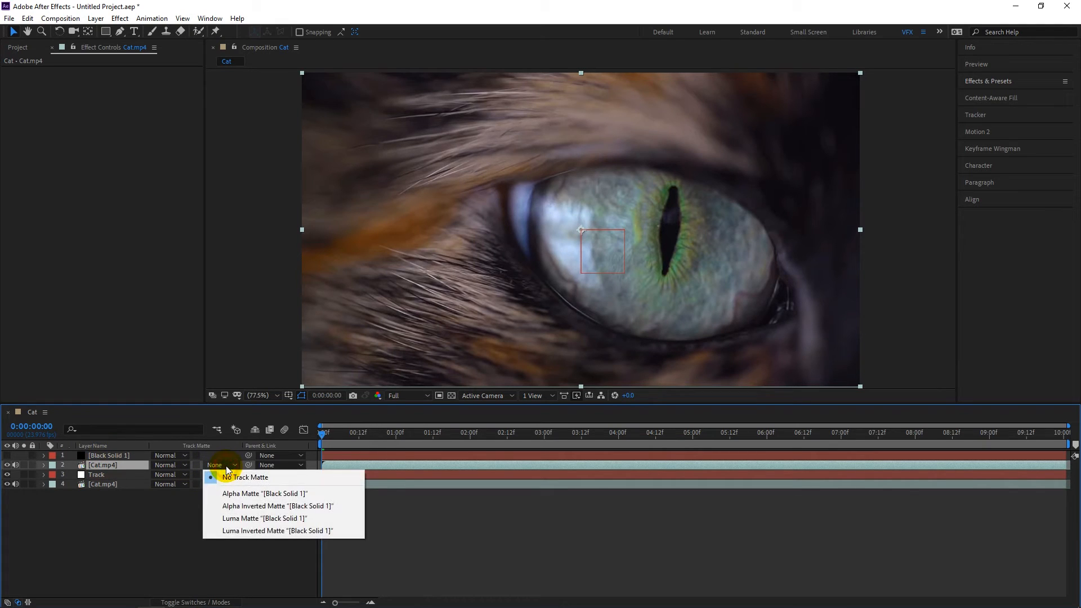
pyautogui.click(245, 493)
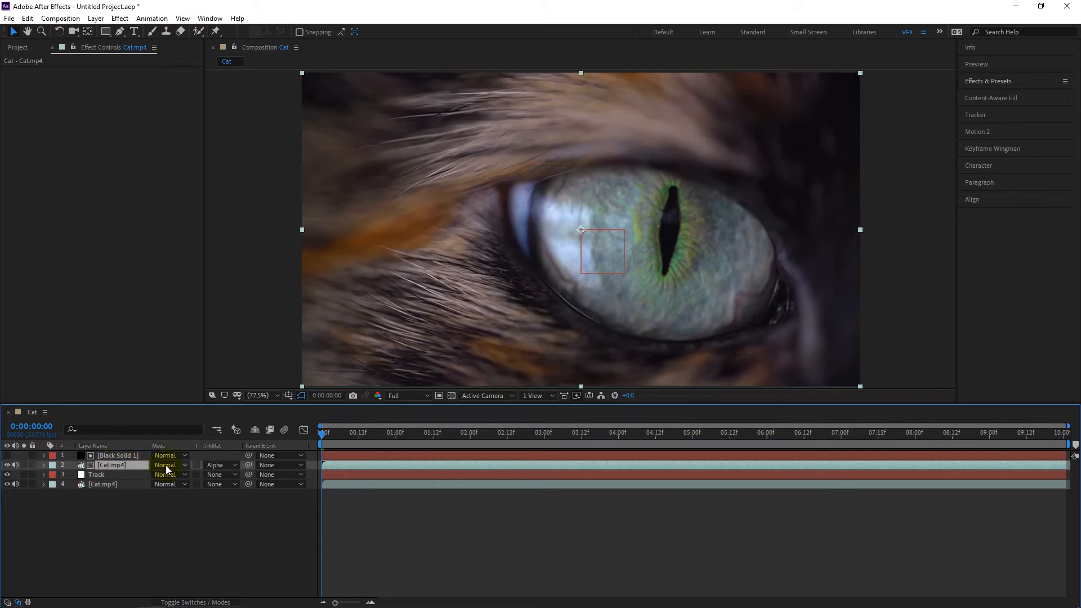
# Search the effects for "expo" and apply the Color Correction Exposure effect to the upper Cat.mp4 layer
pyautogui.click(1005, 85)
pyautogui.click(1001, 97)
pyautogui.moveTo(1010, 97); pyautogui.dragTo(965, 102)
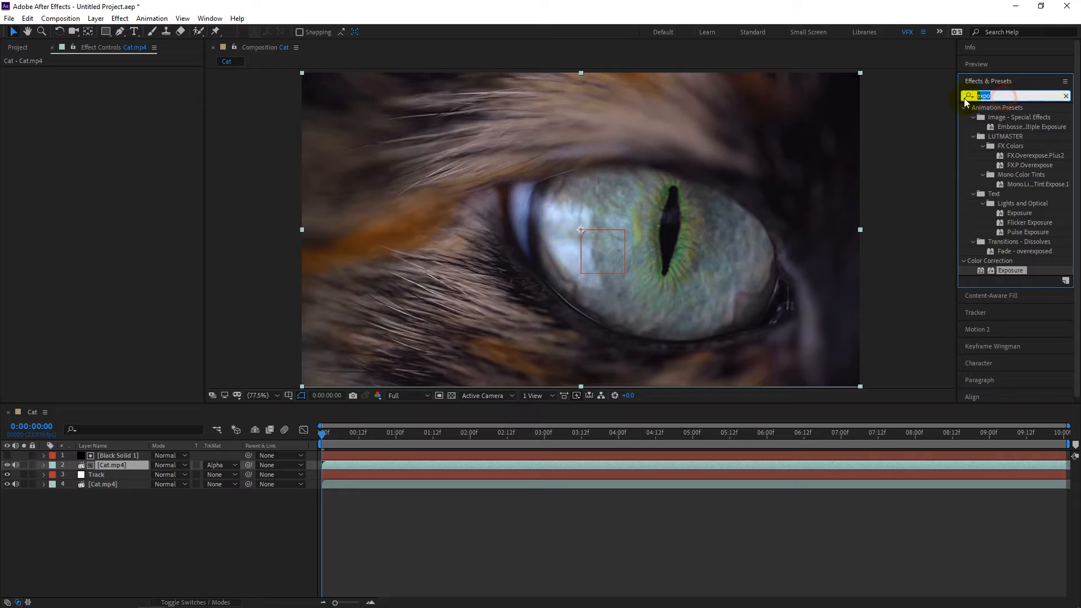
pyautogui.write('expo')
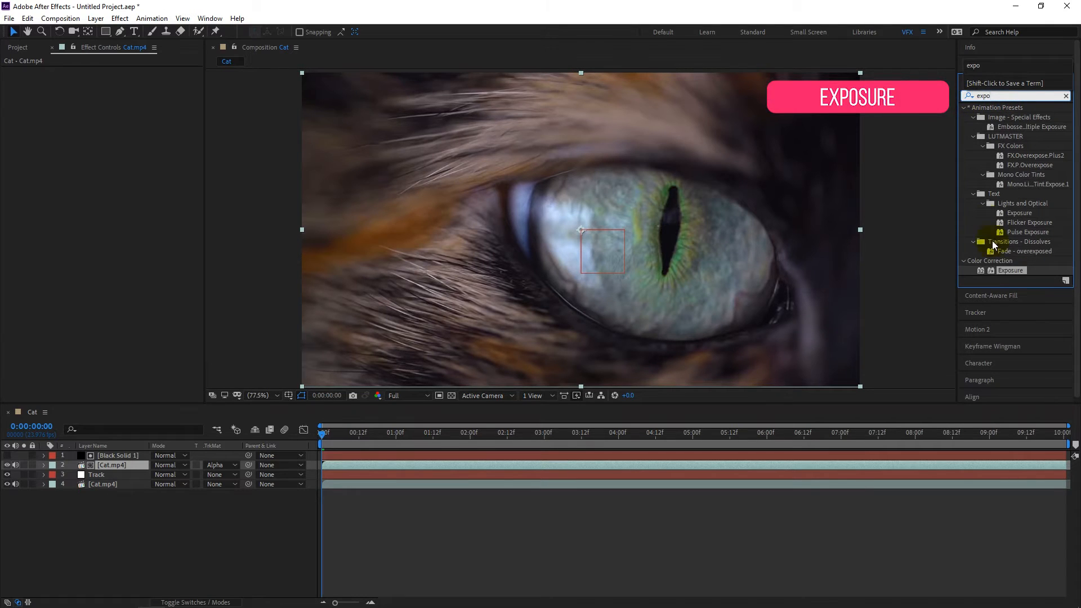
pyautogui.moveTo(1010, 270); pyautogui.dragTo(122, 468)
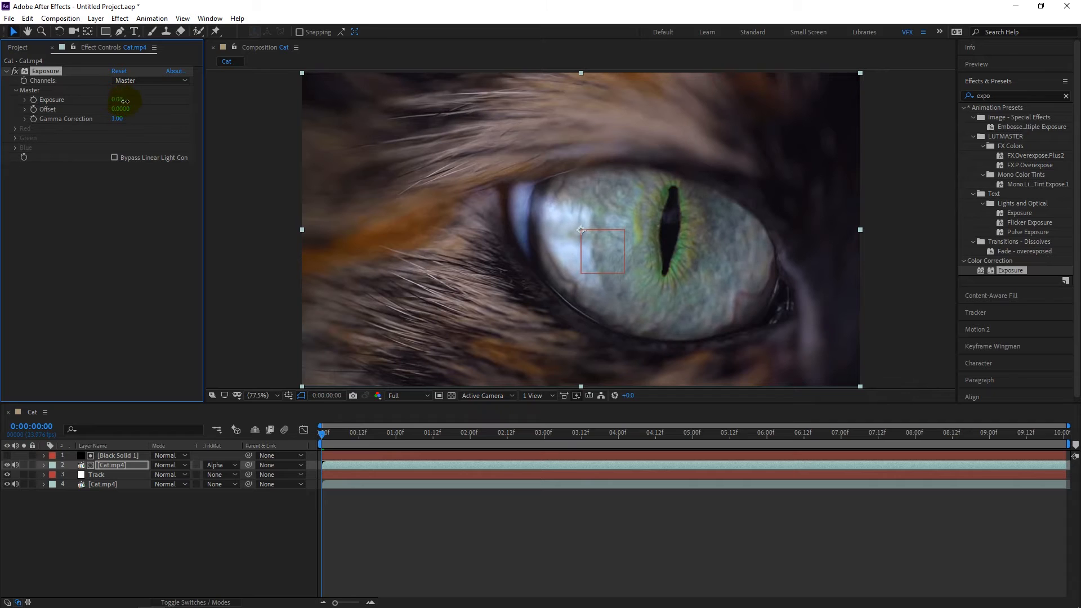
# Set the master Exposure value to 0.35 and toggle the effect off and on to compare the eye's brightness
pyautogui.moveTo(141, 101)
pyautogui.mouseDown()
pyautogui.moveTo(156, 102)
pyautogui.moveTo(139, 106)
pyautogui.mouseUp()
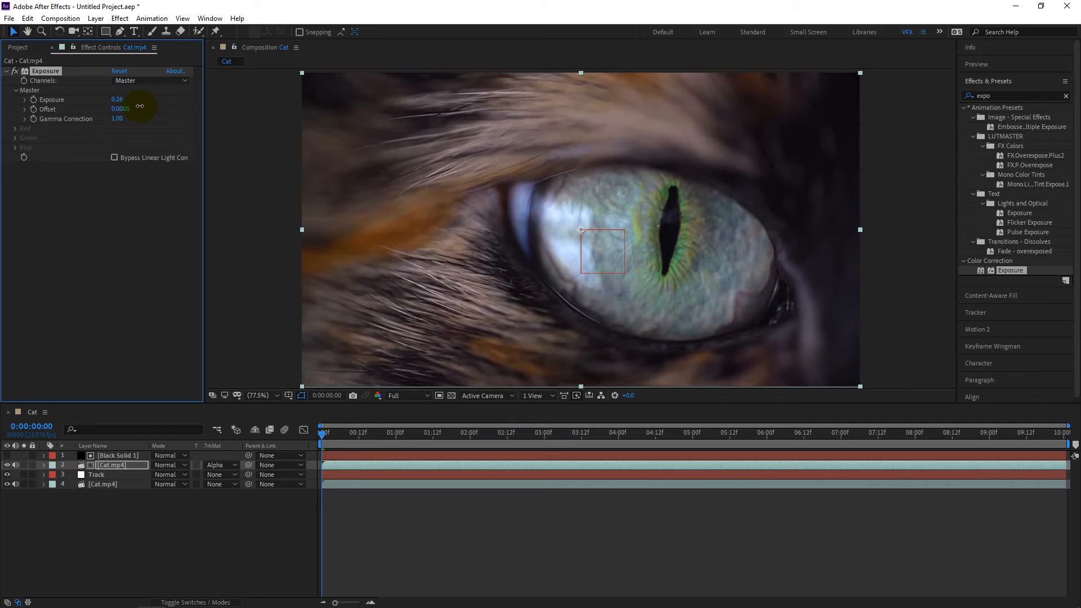
pyautogui.click(15, 71)
pyautogui.click(15, 71)
pyautogui.click(646, 291)
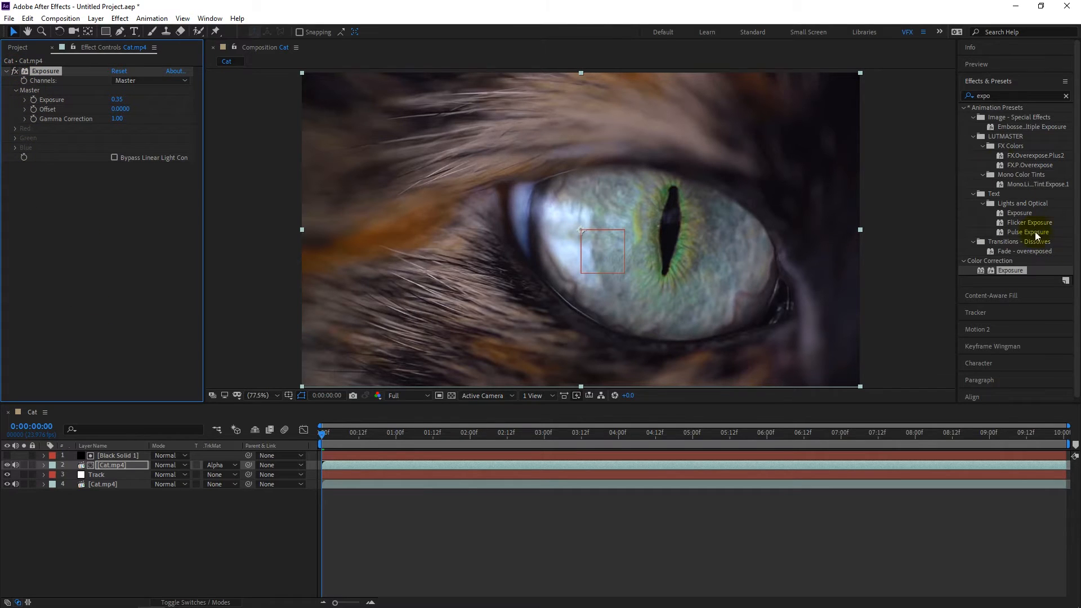
# Search the effects for "tint" and apply the Color Correction Tint effect to the upper Cat.mp4 layer
pyautogui.click(976, 97)
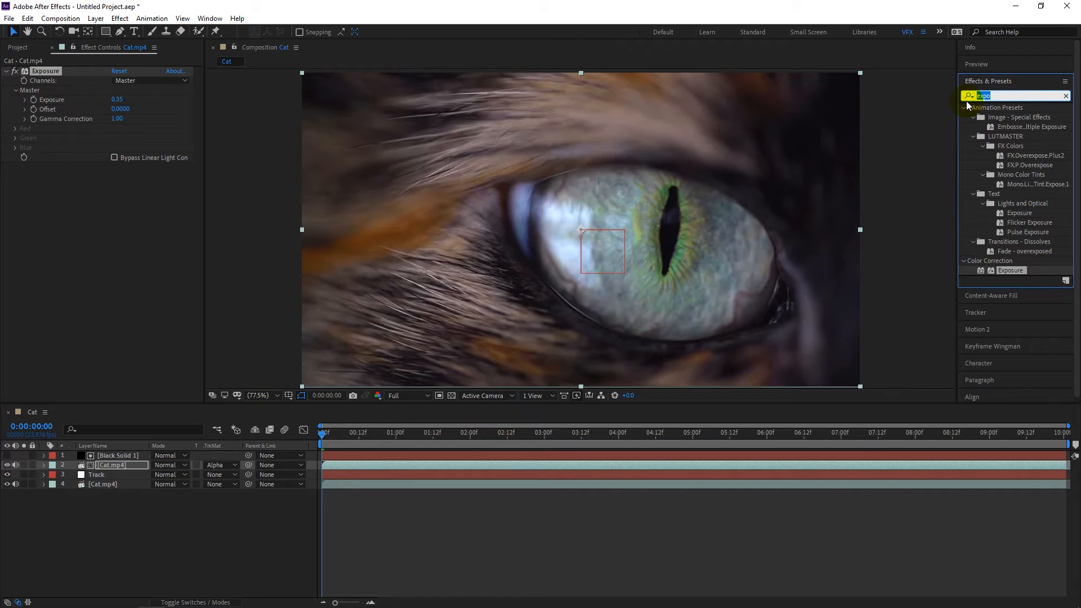
pyautogui.write('tint')
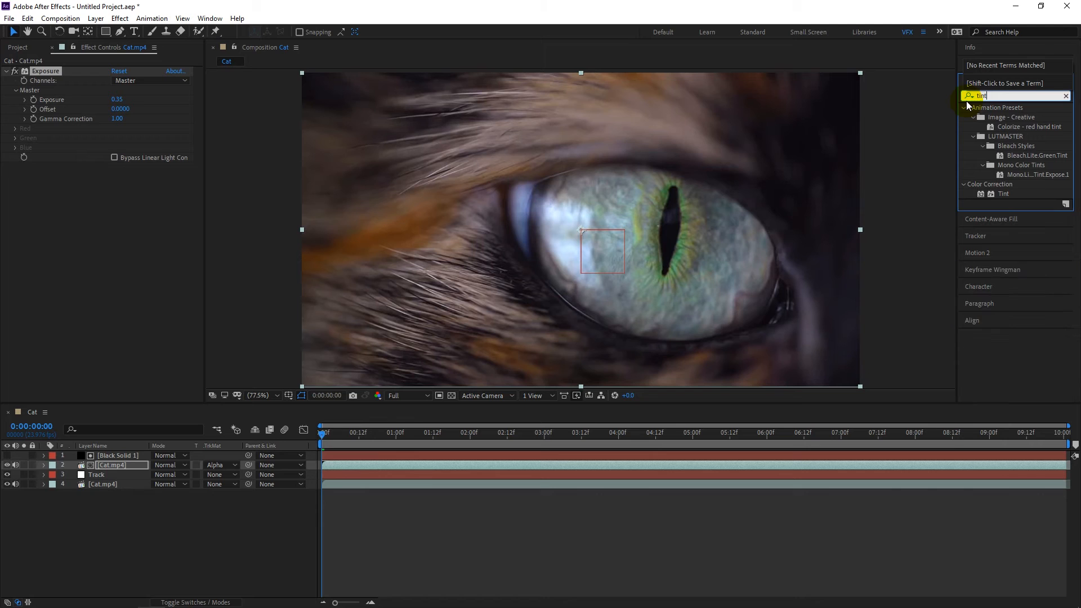
pyautogui.doubleClick(1003, 195)
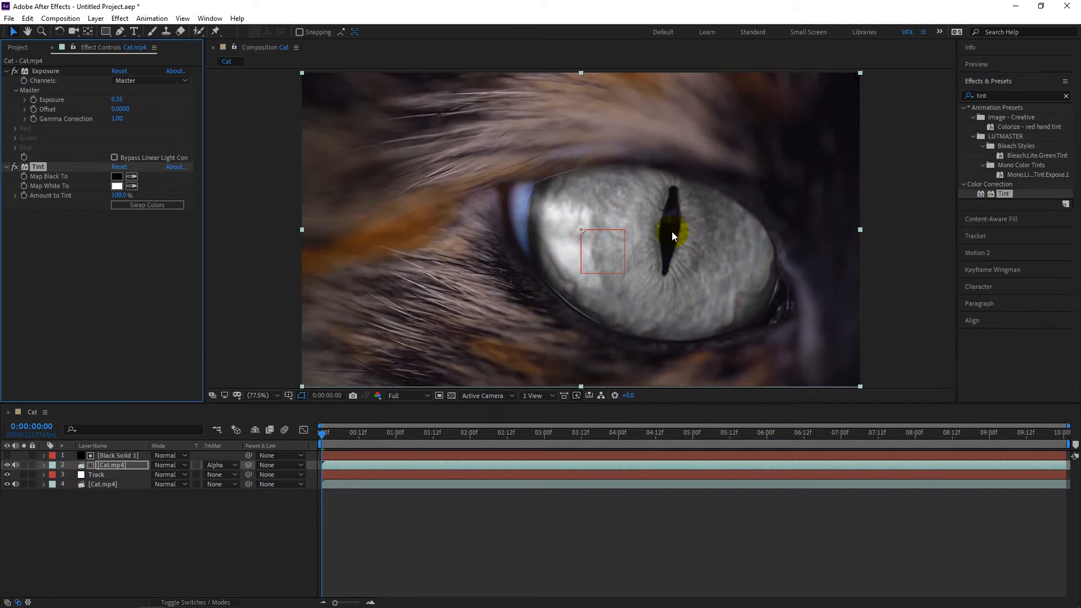
# Set the Tint effect's Map White To color to the golden yellow FFCA3B
pyautogui.click(116, 186)
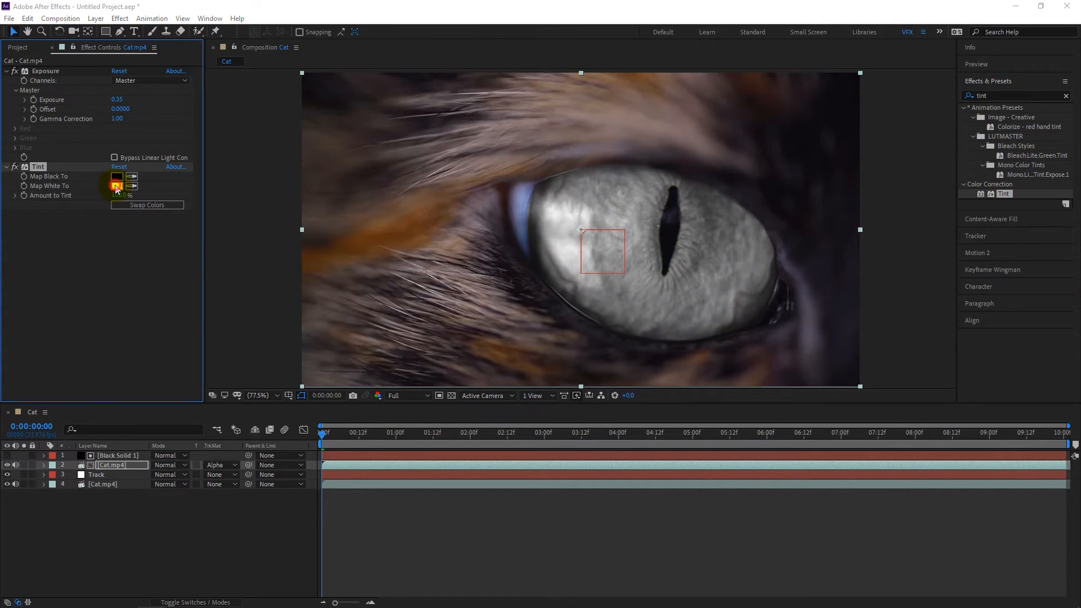
pyautogui.click(188, 314)
pyautogui.moveTo(188, 314); pyautogui.dragTo(188, 321)
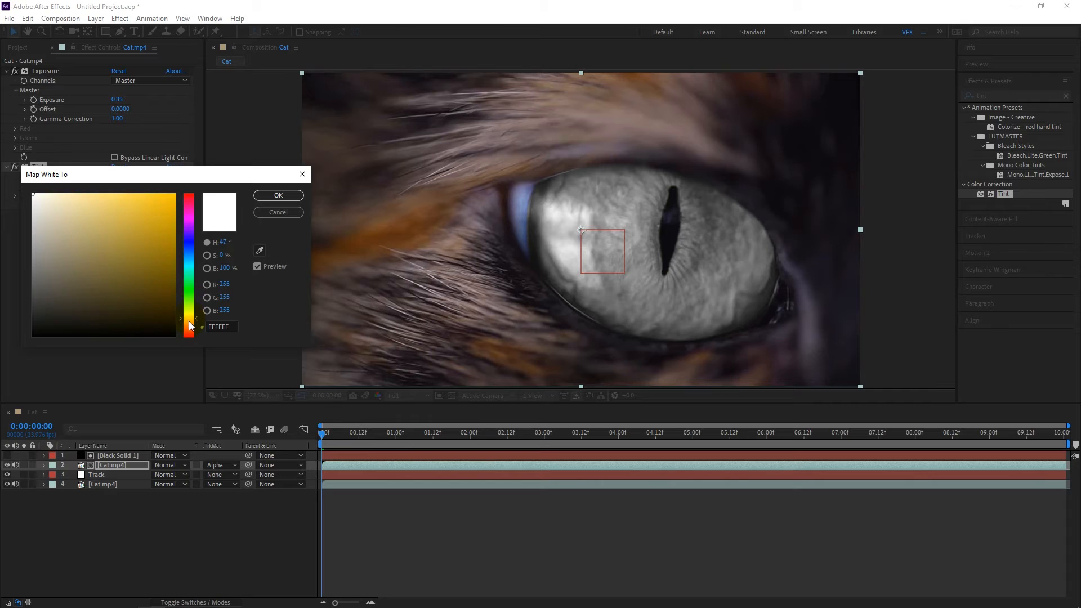
pyautogui.click(148, 192)
pyautogui.moveTo(149, 191)
pyautogui.mouseDown()
pyautogui.moveTo(154, 185)
pyautogui.moveTo(118, 185)
pyautogui.moveTo(142, 187)
pyautogui.mouseUp()
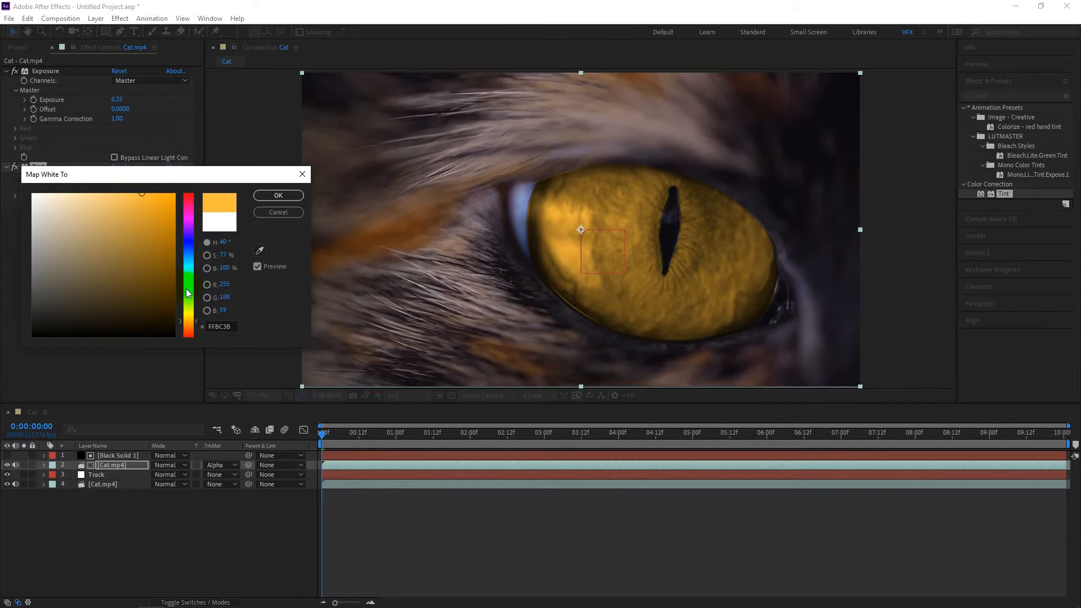
pyautogui.moveTo(188, 321); pyautogui.dragTo(190, 319)
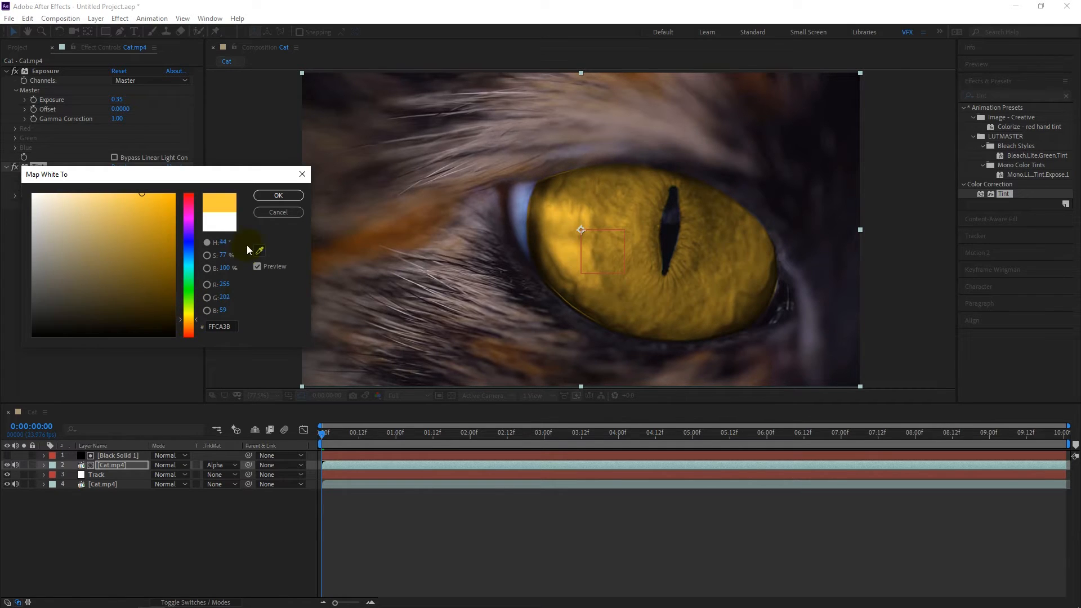
pyautogui.click(277, 196)
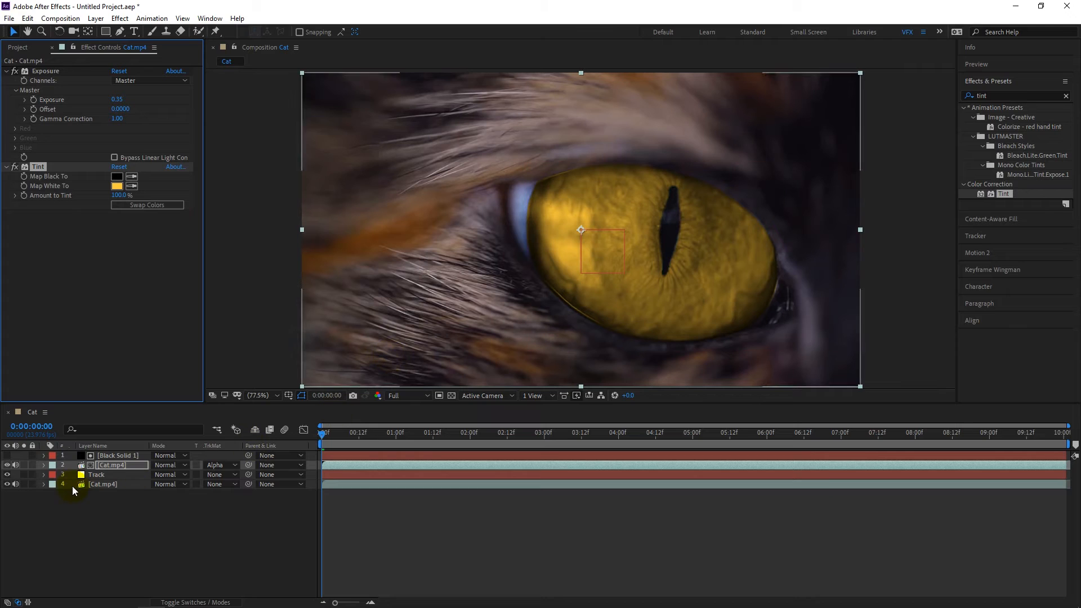
# Reveal the feather settings of Black Solid 1's masks and set Mask 1's feather to 200 pixels
pyautogui.click(122, 457)
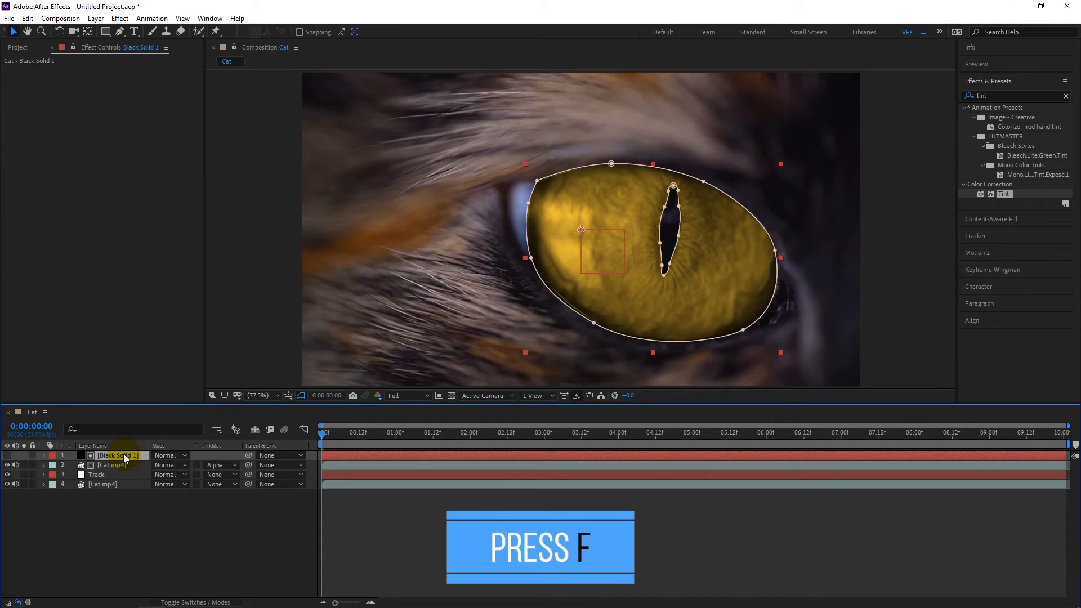
pyautogui.press('f')
pyautogui.moveTo(166, 475); pyautogui.dragTo(291, 477)
pyautogui.click(185, 476)
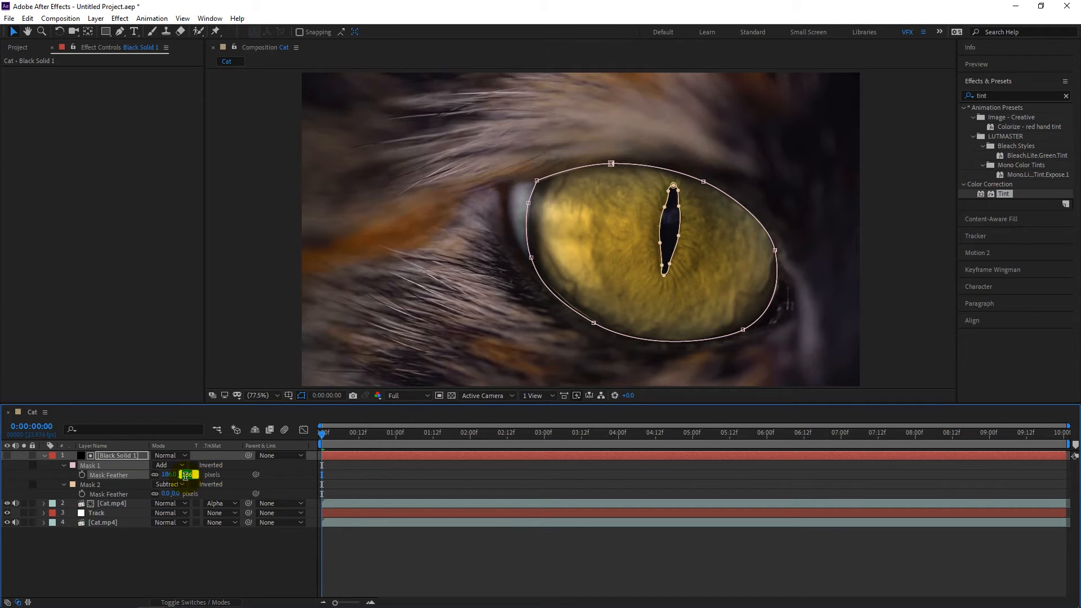
pyautogui.write('200')
pyautogui.click(237, 474)
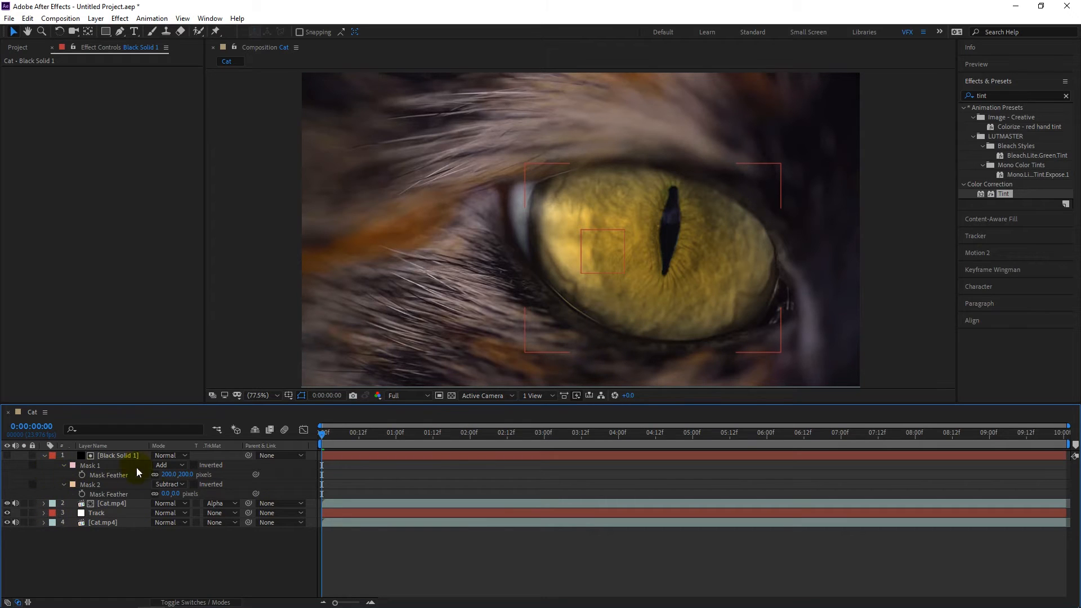
# Try a different feather on Mask 2 of Black Solid 1, return it to 0 pixels and collapse the layer
pyautogui.moveTo(173, 493)
pyautogui.mouseDown()
pyautogui.moveTo(198, 495)
pyautogui.moveTo(160, 501)
pyautogui.mouseUp()
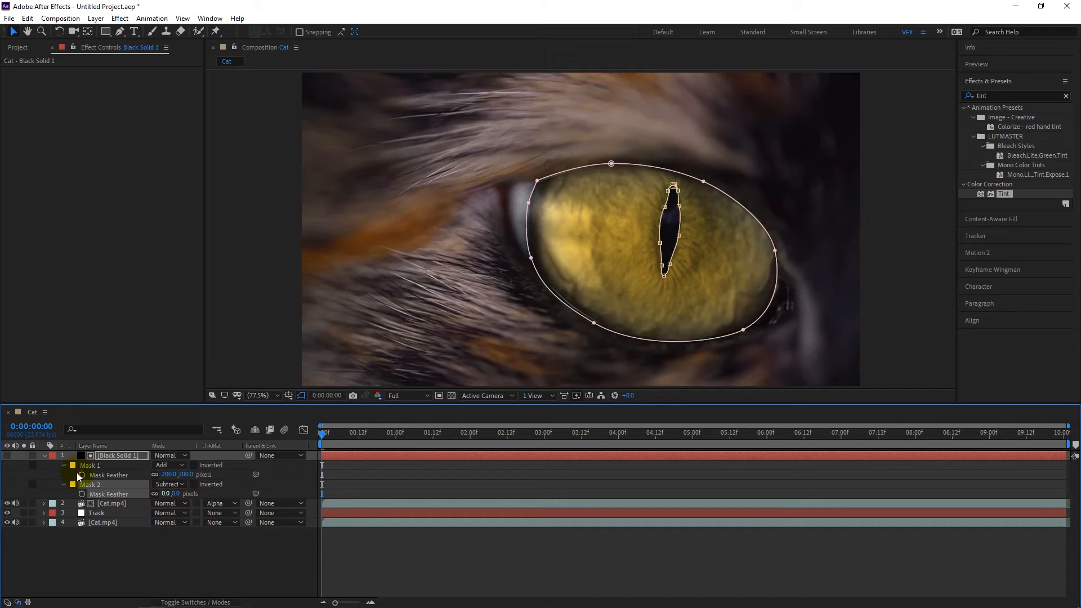
pyautogui.click(44, 456)
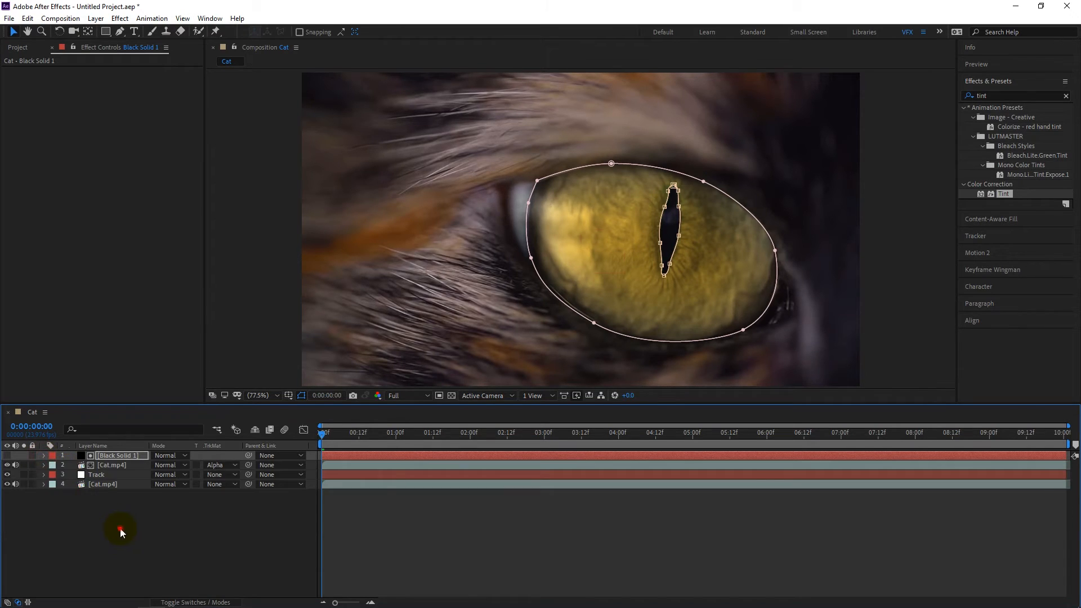
pyautogui.click(116, 526)
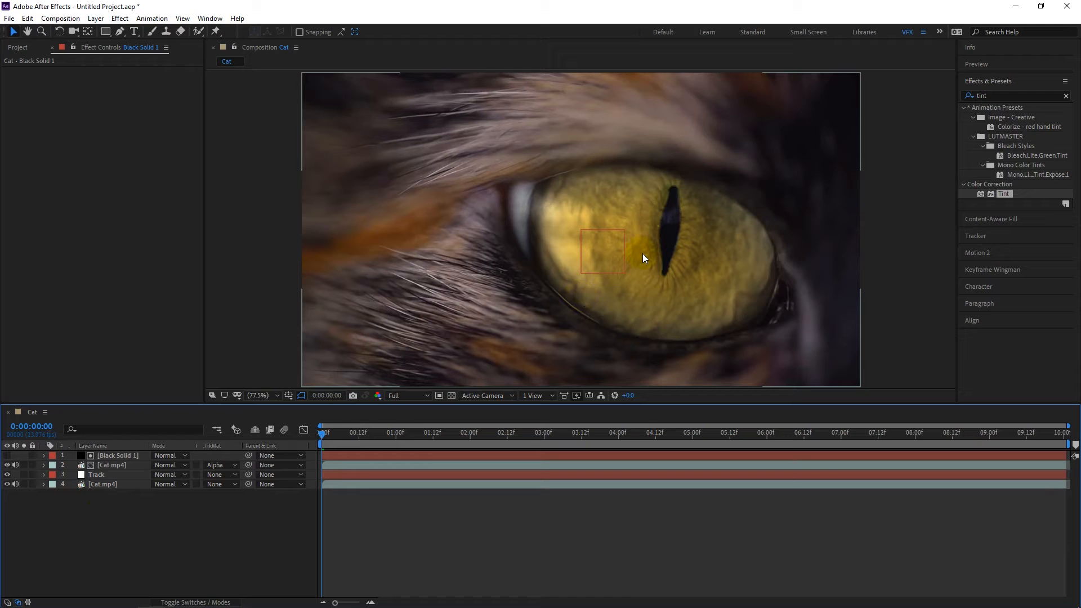
# Refine Black Solid 1's outer eye mask by nudging its lower-left and top vertices inward and adjusting the top vertex's curve handle
pyautogui.click(124, 459)
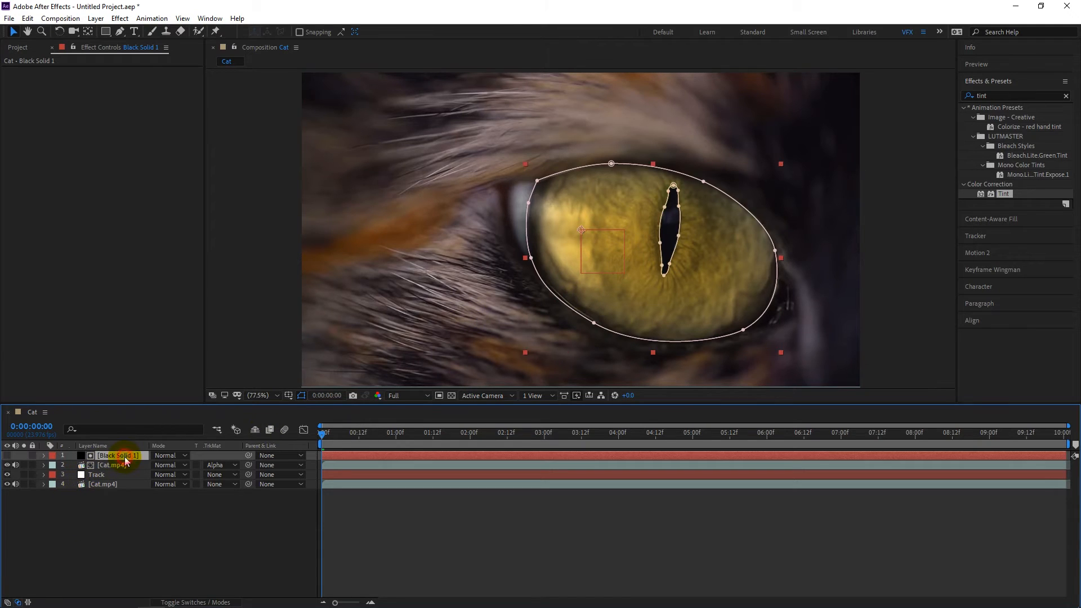
pyautogui.click(593, 325)
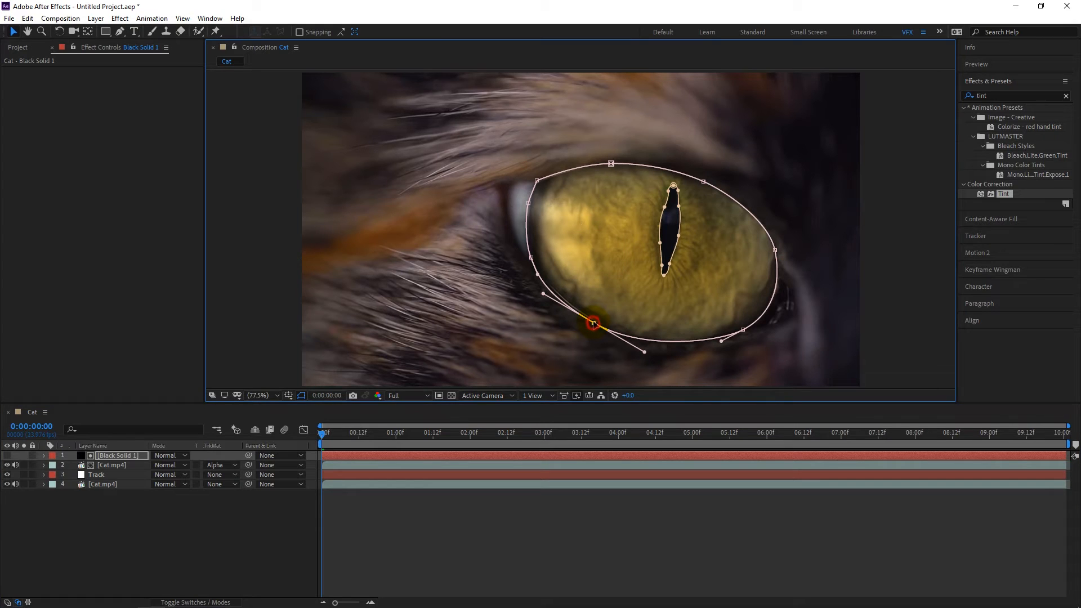
pyautogui.moveTo(594, 324); pyautogui.dragTo(595, 323)
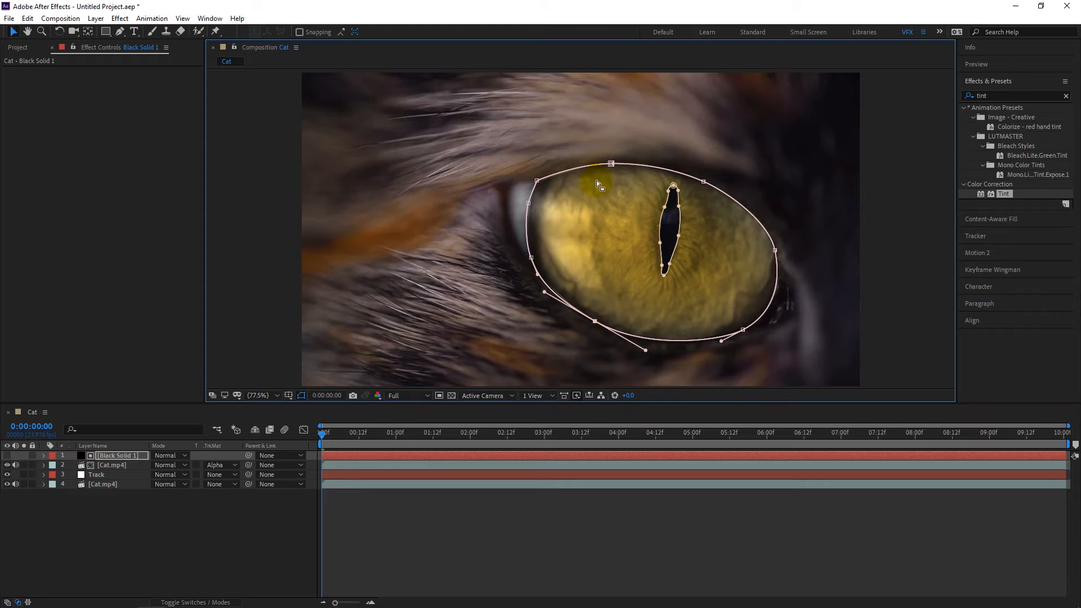
pyautogui.moveTo(612, 165); pyautogui.dragTo(612, 169)
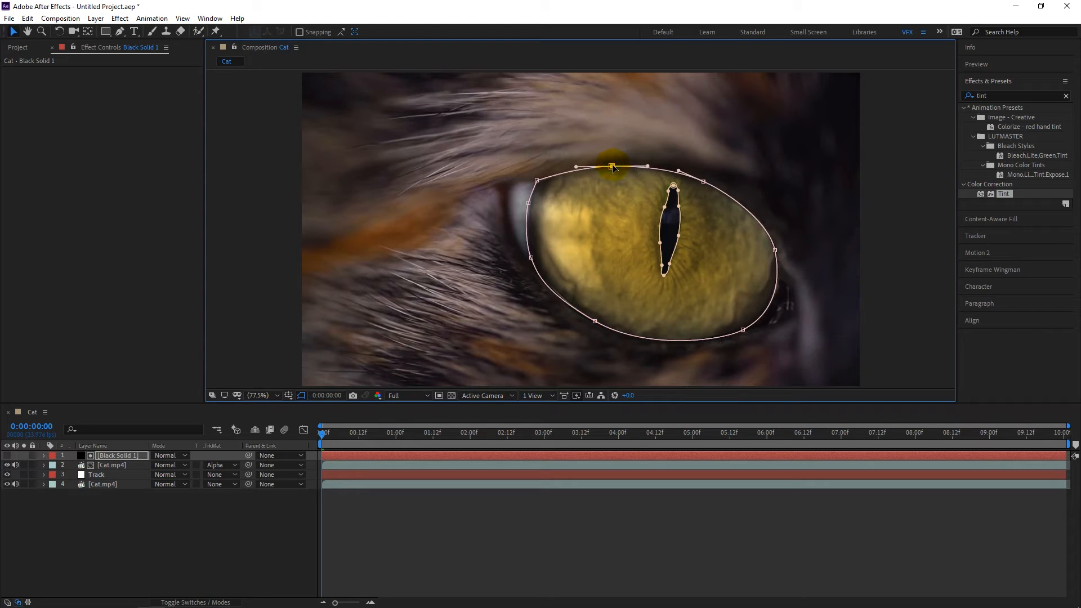
pyautogui.click(243, 499)
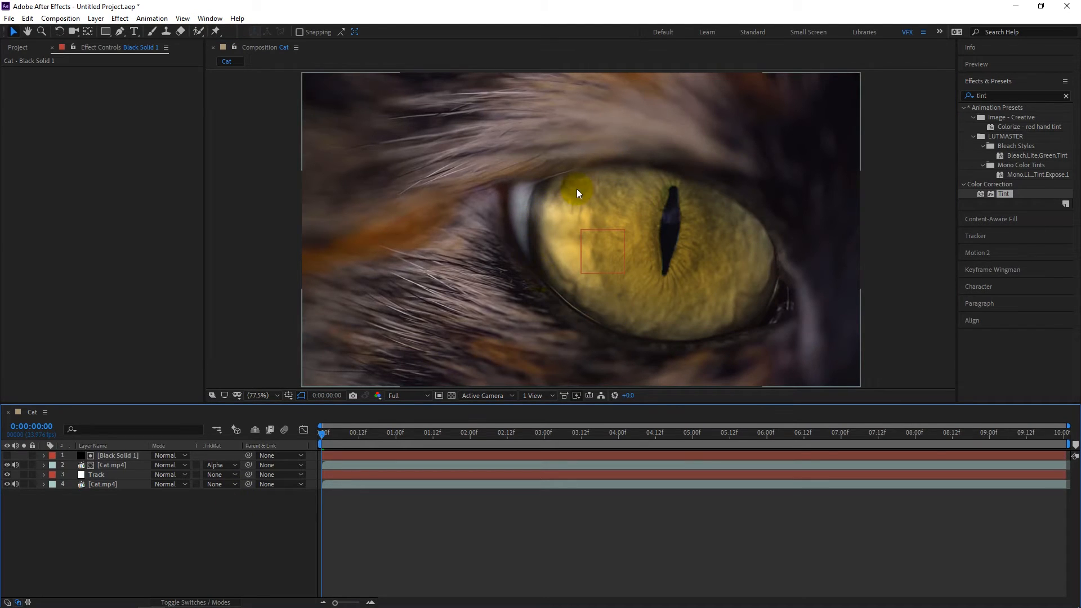
pyautogui.click(114, 456)
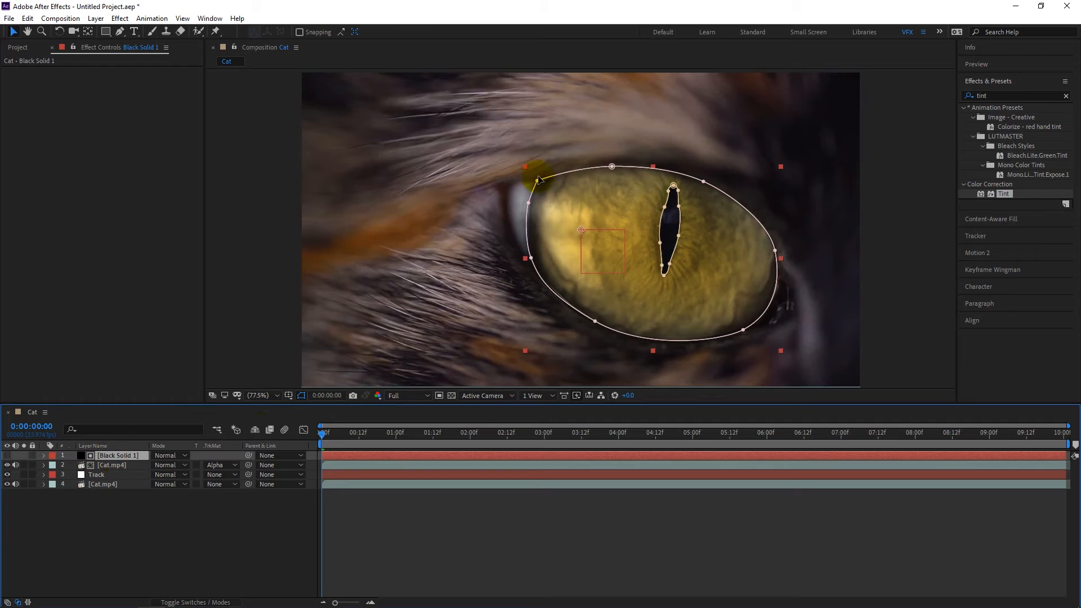
pyautogui.moveTo(537, 181); pyautogui.dragTo(572, 165)
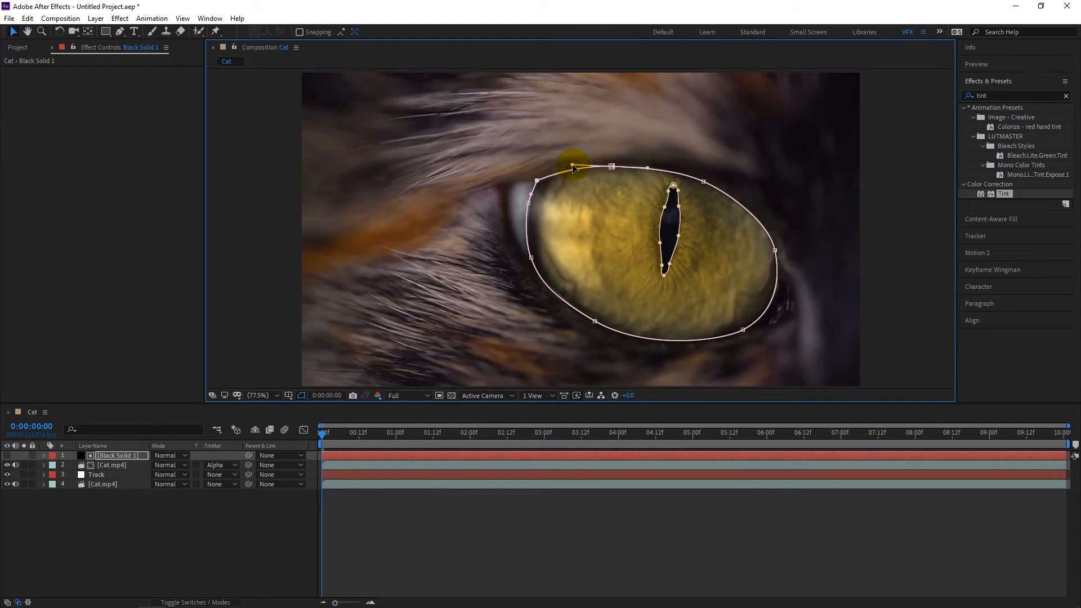
pyautogui.click(265, 560)
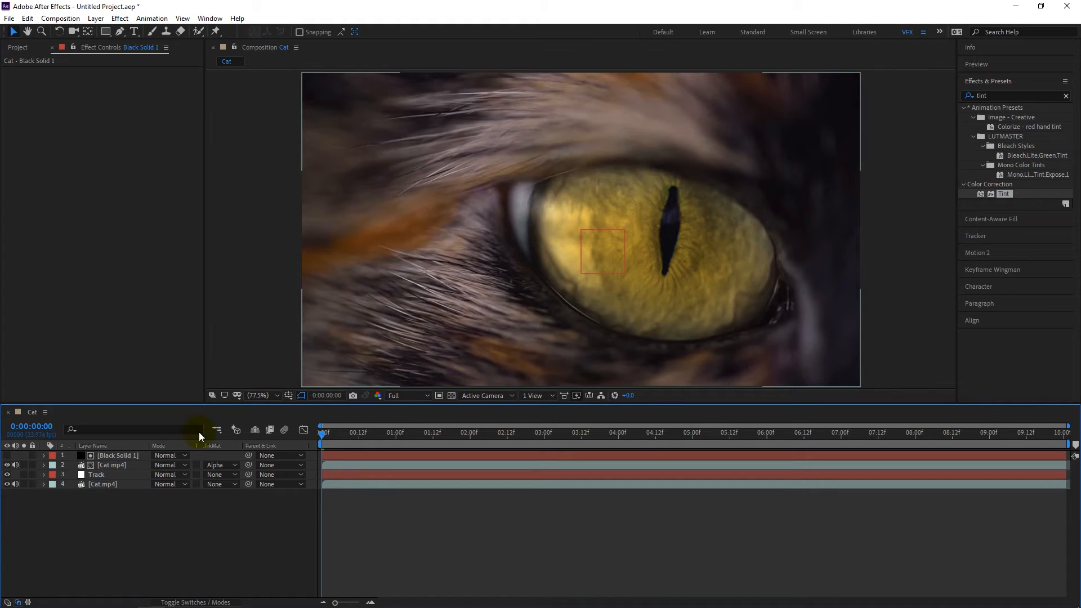
# Set the feather of Mask 1 on Black Solid 1 to 113 pixels and collapse the layer
pyautogui.click(131, 457)
pyautogui.press('f')
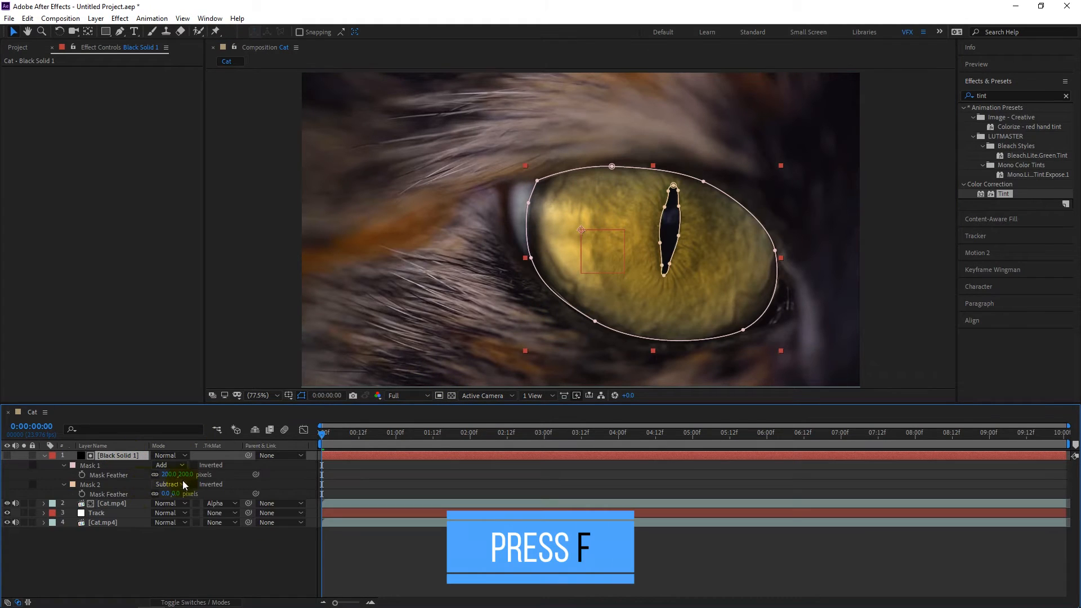
pyautogui.moveTo(191, 478); pyautogui.dragTo(95, 492)
pyautogui.click(163, 547)
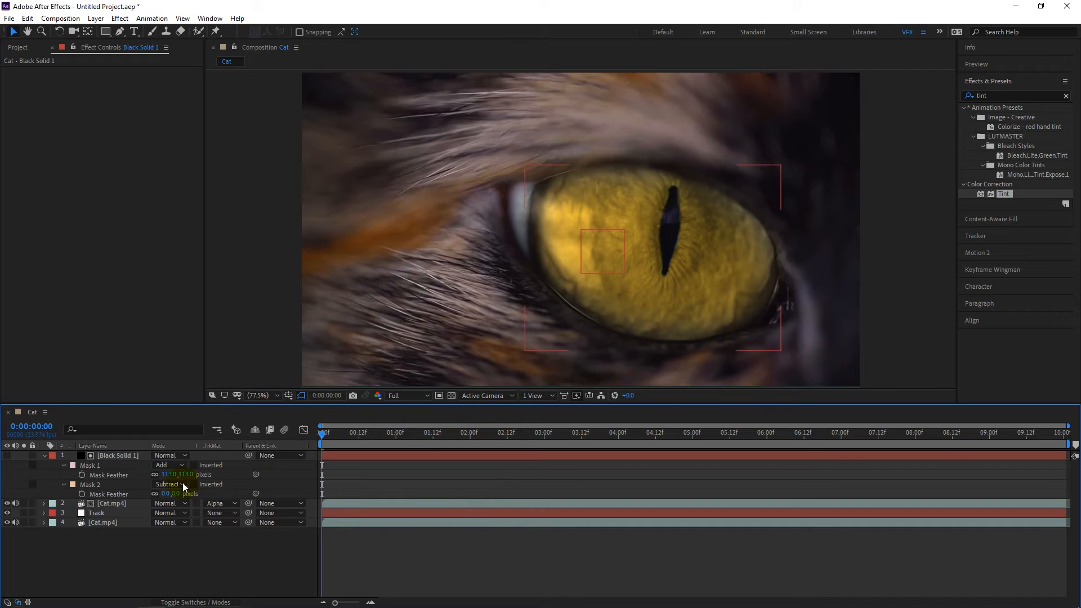
pyautogui.click(44, 457)
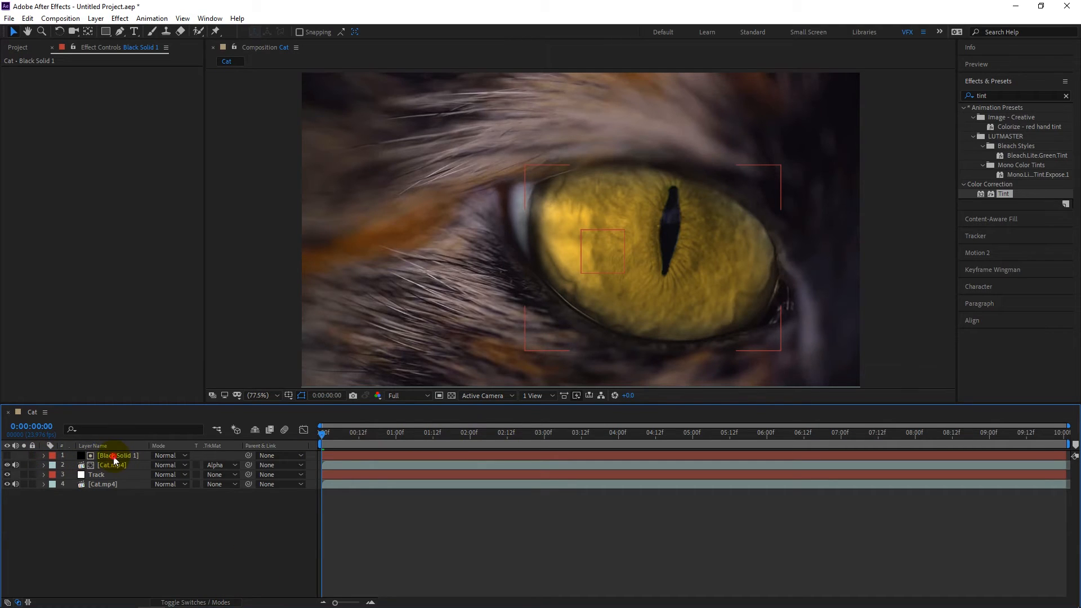
# Parent the Black Solid 1 layer to the Track layer and preview the composition to check the mask's motion
pyautogui.click(114, 460)
pyautogui.moveTo(249, 455); pyautogui.dragTo(97, 475)
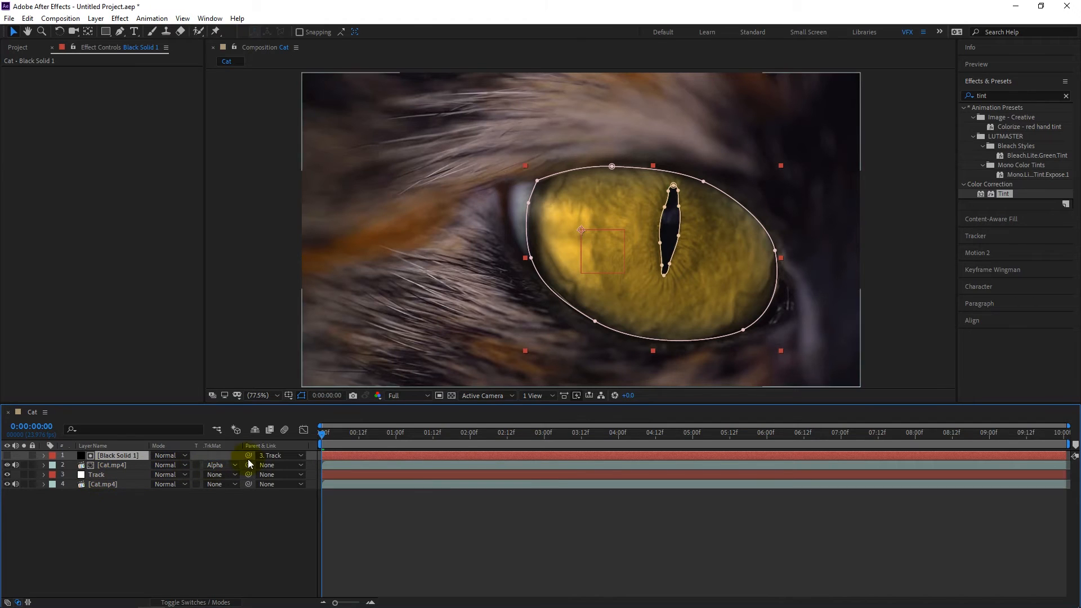
pyautogui.click(180, 539)
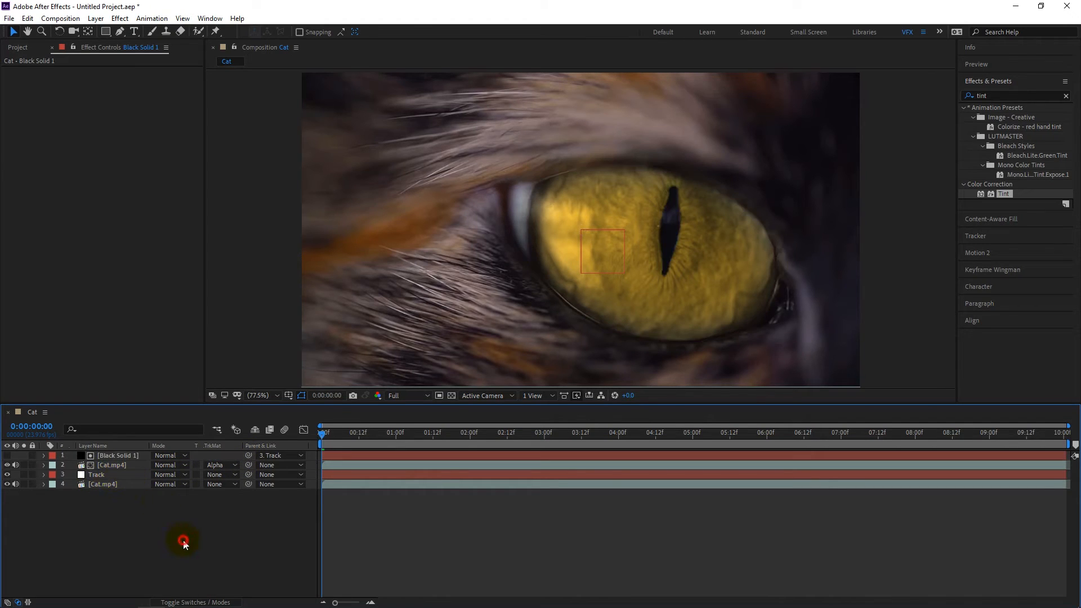
pyautogui.moveTo(333, 435); pyautogui.dragTo(260, 474)
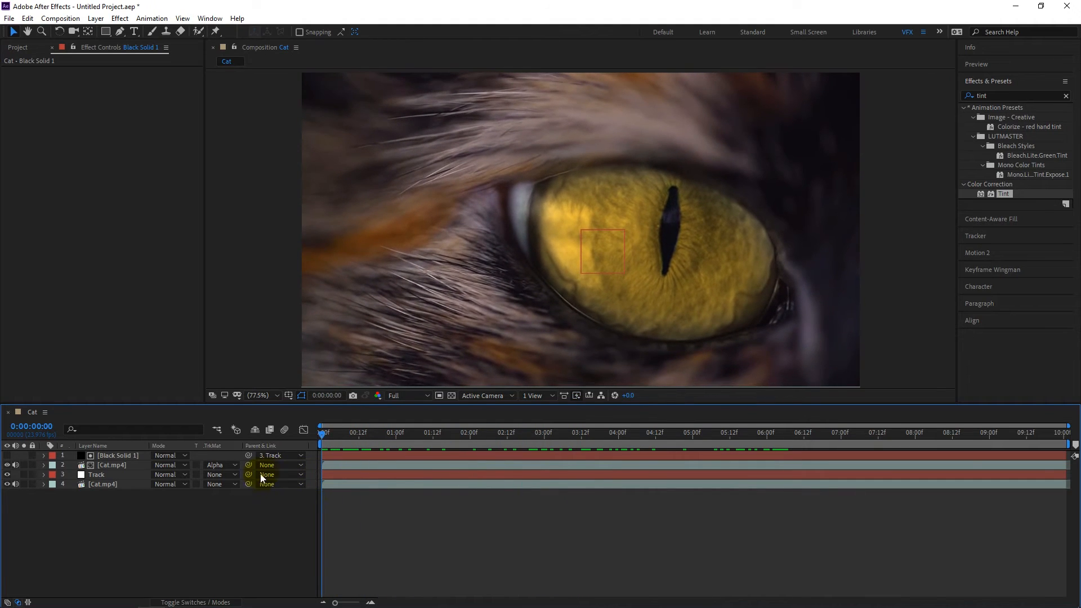
# Change the Tint effect's Map White To color on the upper Cat.mp4 layer to the orange-yellow FFB11B
pyautogui.click(99, 466)
pyautogui.click(116, 186)
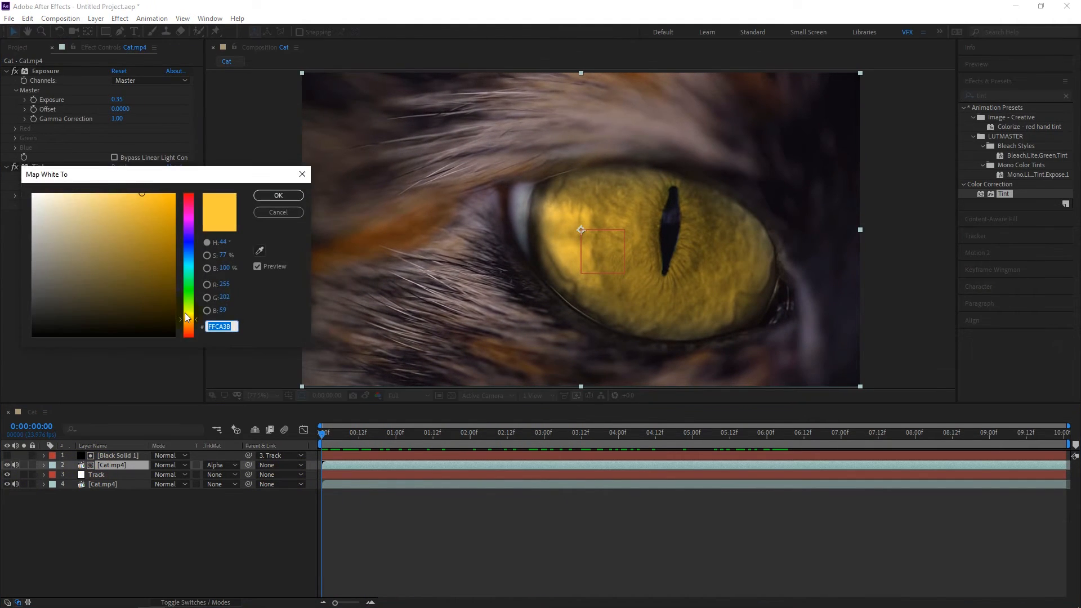
pyautogui.moveTo(192, 322); pyautogui.dragTo(186, 325)
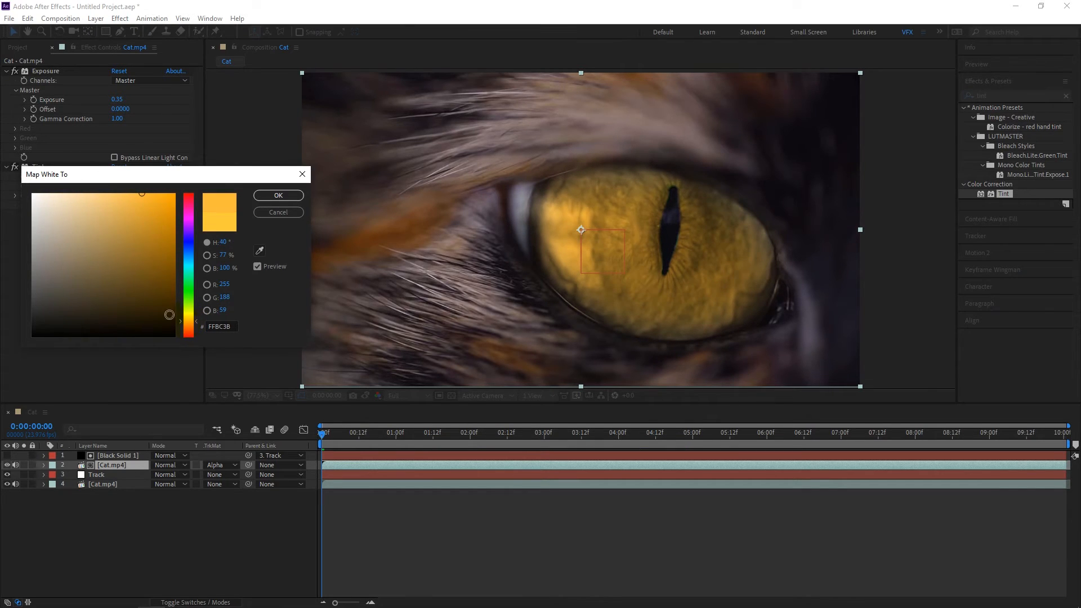
pyautogui.moveTo(139, 199)
pyautogui.mouseDown()
pyautogui.moveTo(140, 184)
pyautogui.moveTo(160, 175)
pyautogui.mouseUp()
pyautogui.click(278, 196)
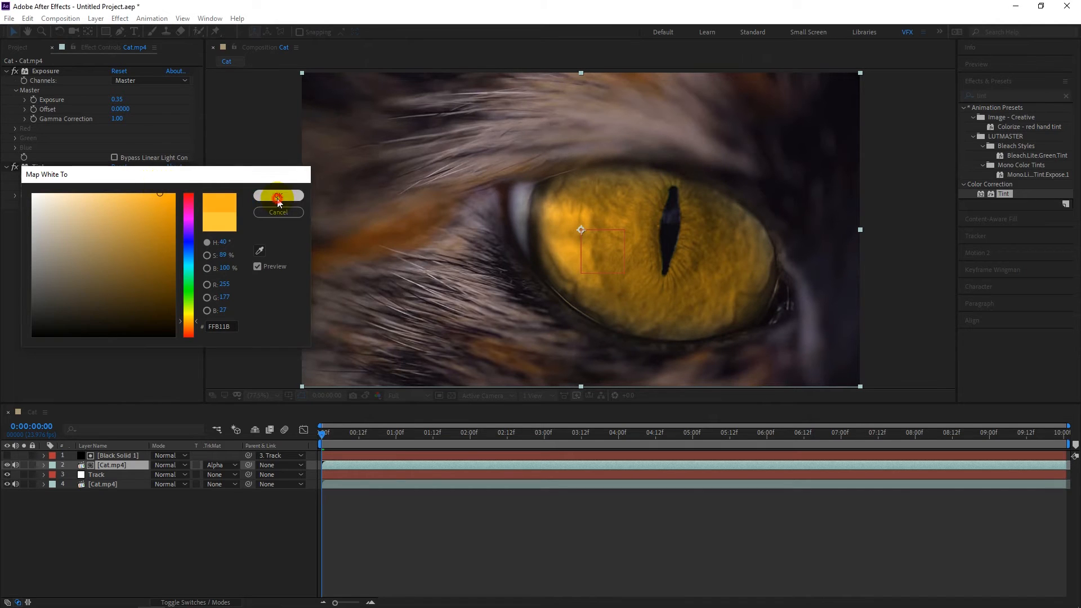
# Search the effects for "glow" and apply the Stylize Glow effect to the upper Cat.mp4 layer
pyautogui.click(114, 465)
pyautogui.click(1000, 94)
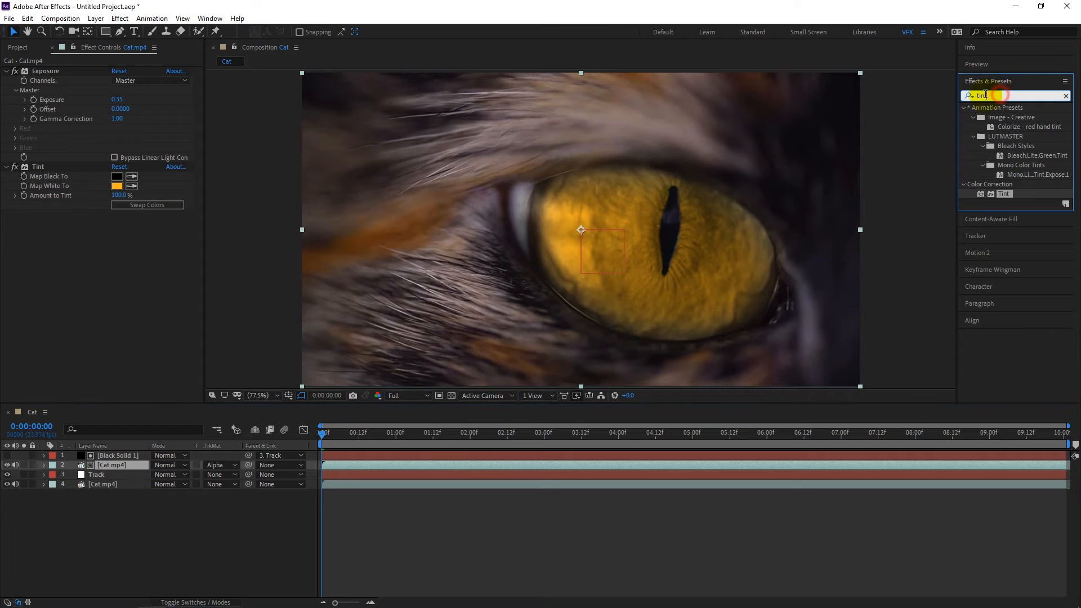
pyautogui.write('glow')
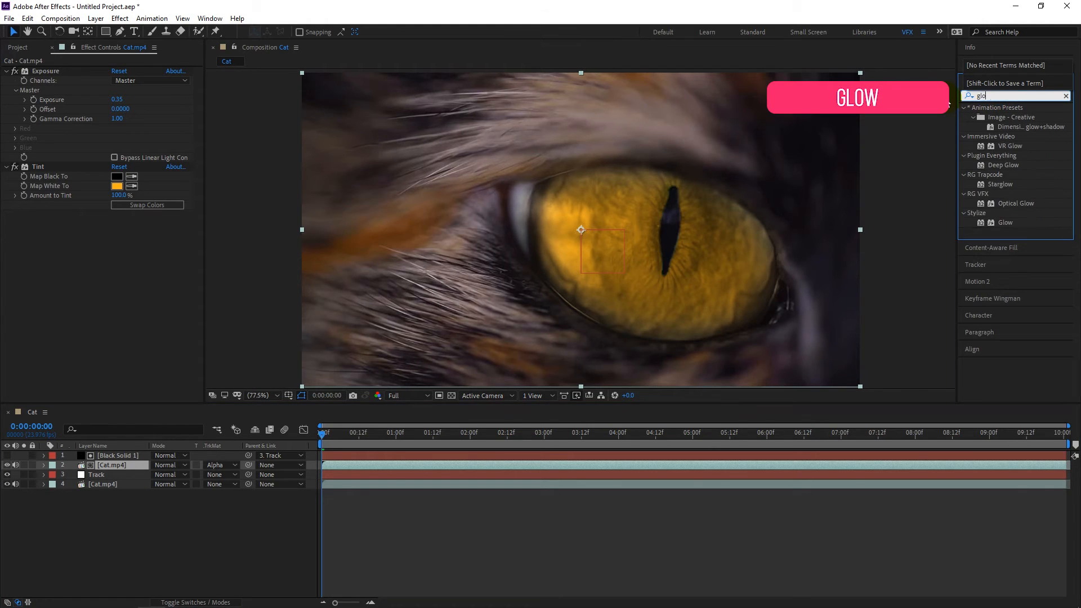
pyautogui.click(1006, 224)
pyautogui.doubleClick(1007, 224)
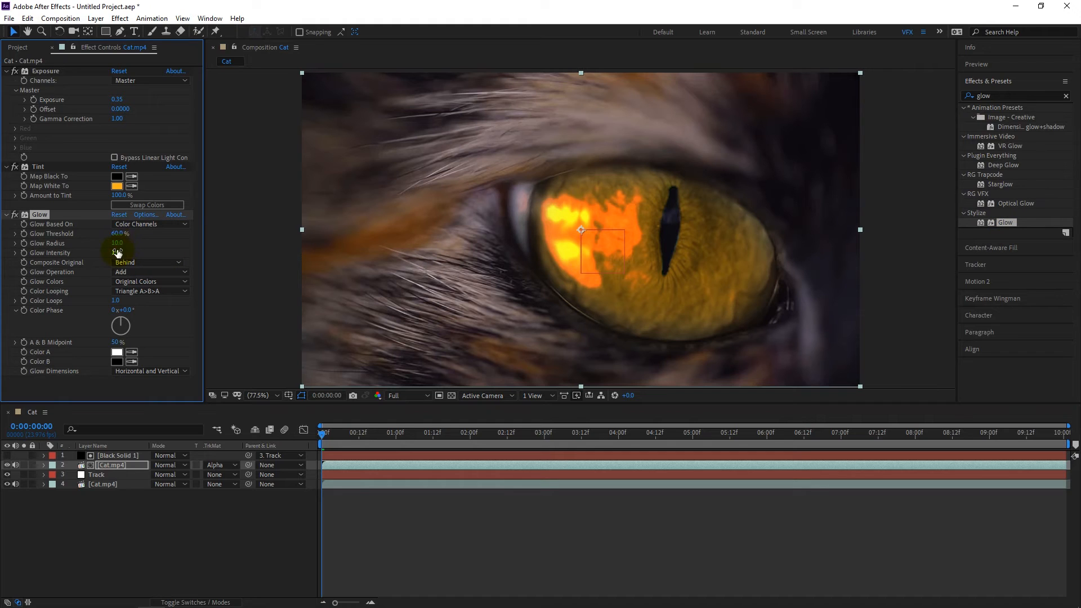
# Configure the Glow effect with a lower Glow Intensity, the Screen glow operation and a Glow Radius of about 134
pyautogui.moveTo(116, 252); pyautogui.dragTo(88, 257)
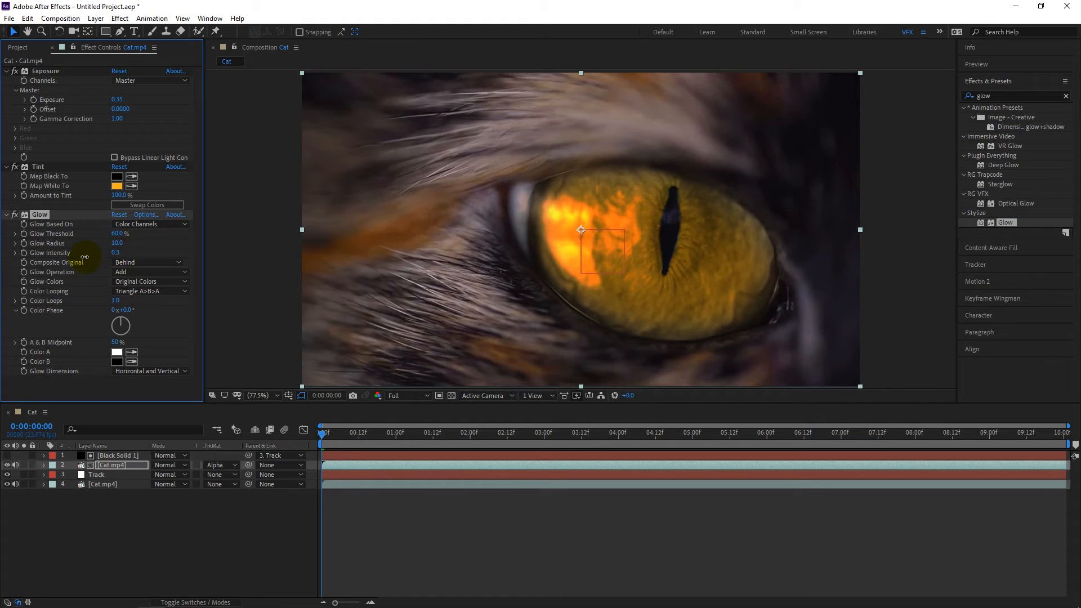
pyautogui.click(148, 275)
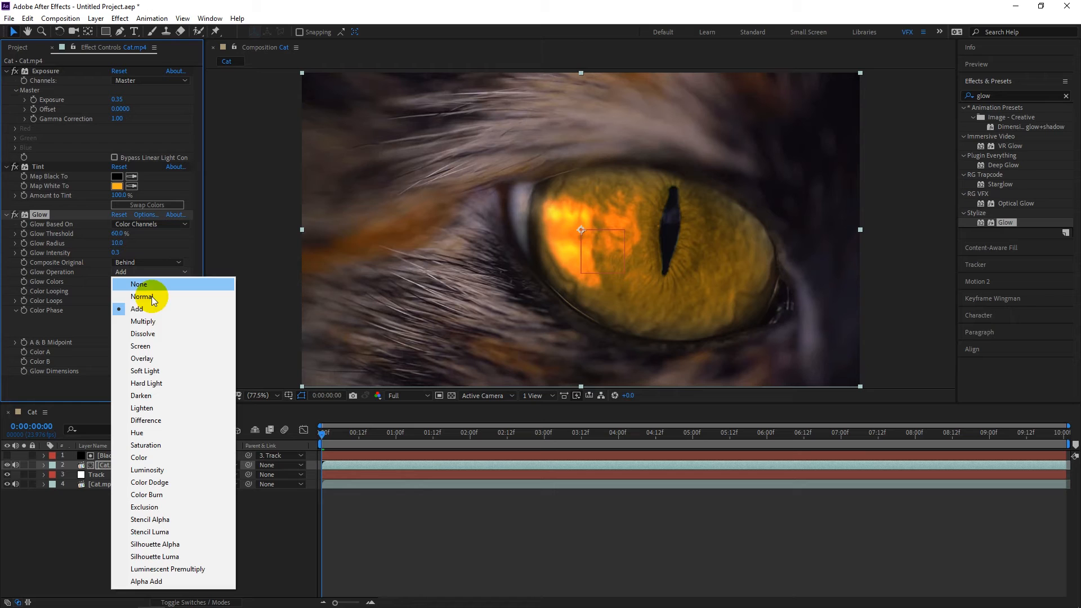
pyautogui.click(159, 349)
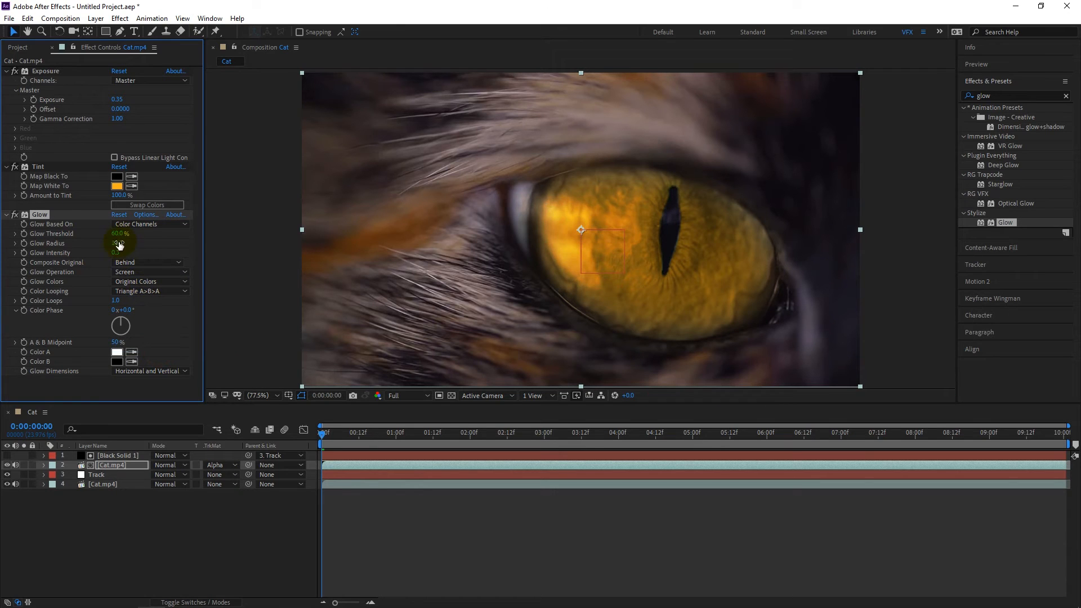
pyautogui.moveTo(117, 243); pyautogui.dragTo(208, 261)
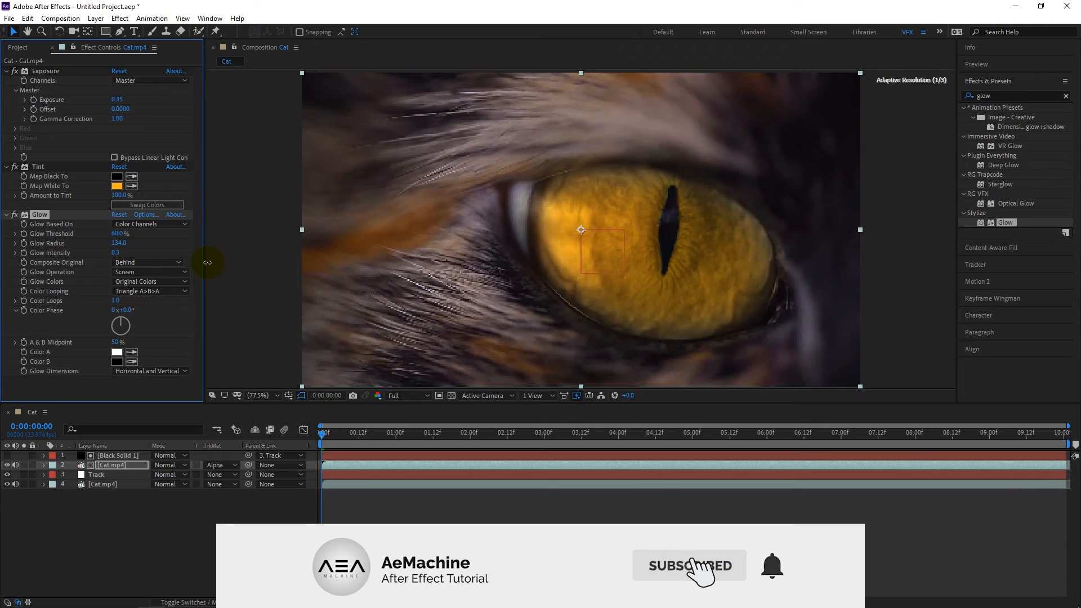
# Toggle the Glow effect off and on to compare the eye, and slightly reduce its Glow Threshold and Glow Radius
pyautogui.click(17, 215)
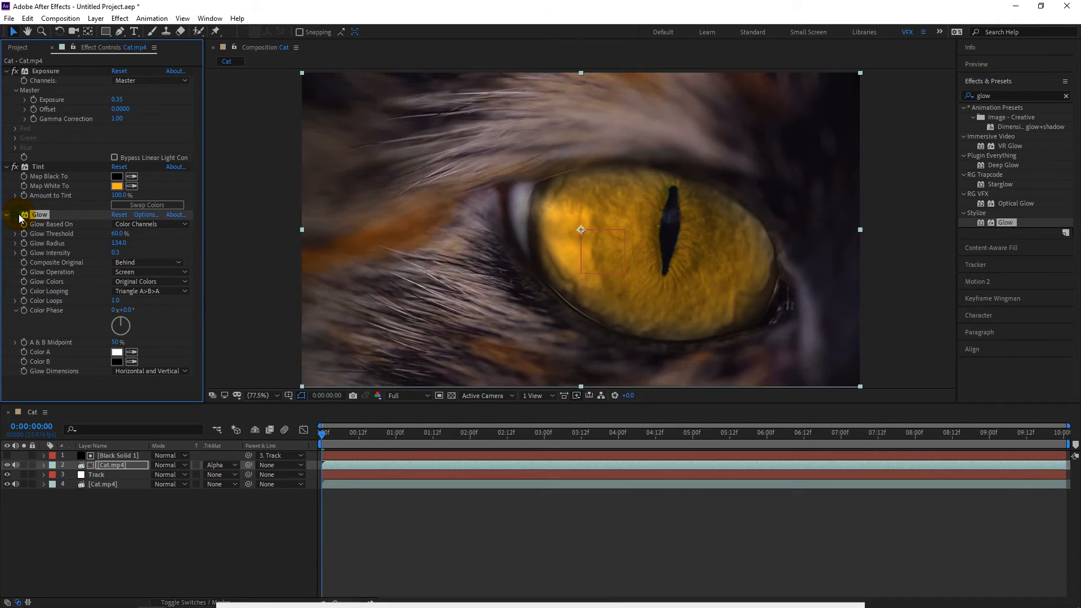
pyautogui.click(18, 215)
pyautogui.click(18, 215)
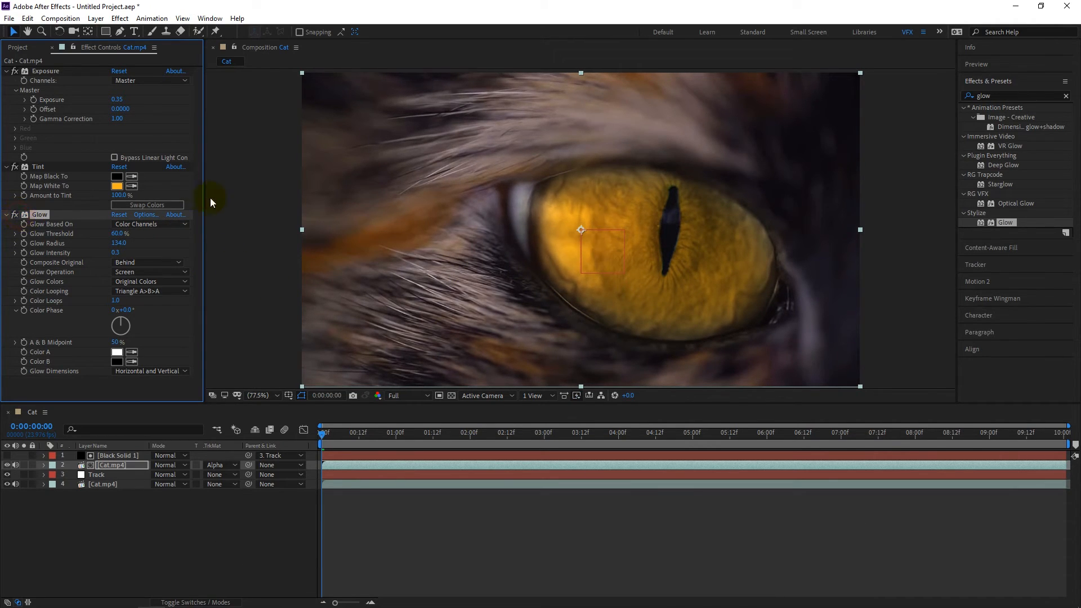
pyautogui.click(133, 235)
pyautogui.moveTo(151, 235); pyautogui.dragTo(104, 243)
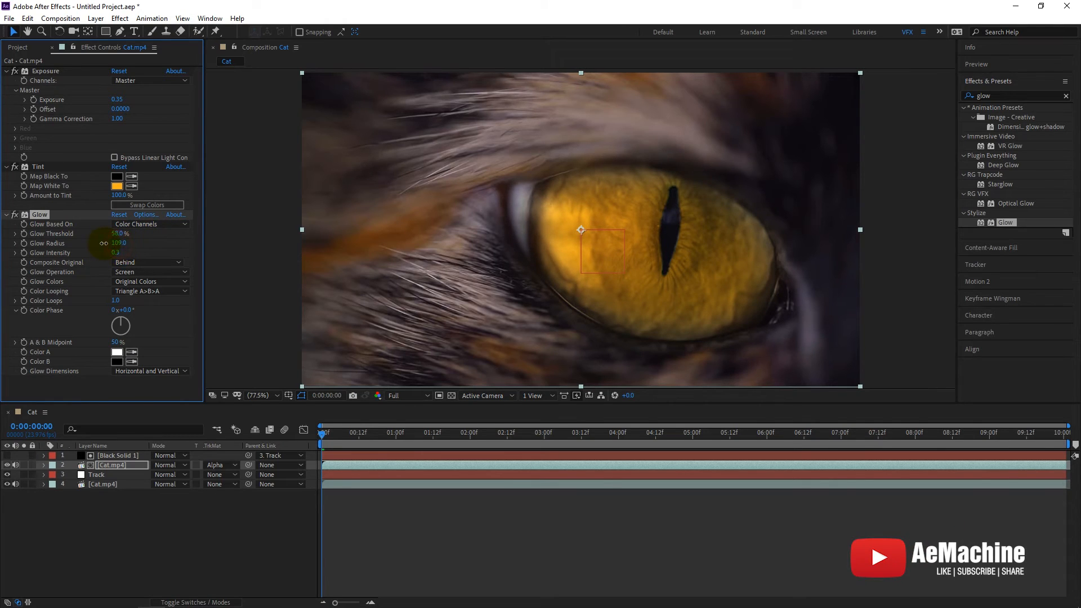
# Try other hues for the Tint effect's Map White To color and settle on FFB71B
pyautogui.click(116, 186)
pyautogui.moveTo(187, 212); pyautogui.dragTo(186, 322)
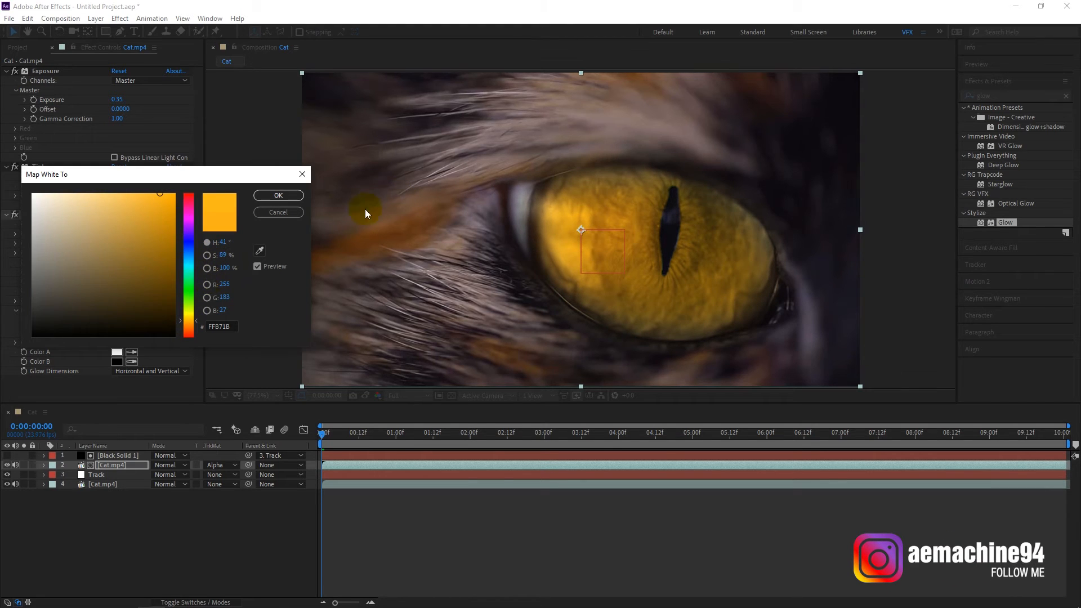
pyautogui.click(278, 196)
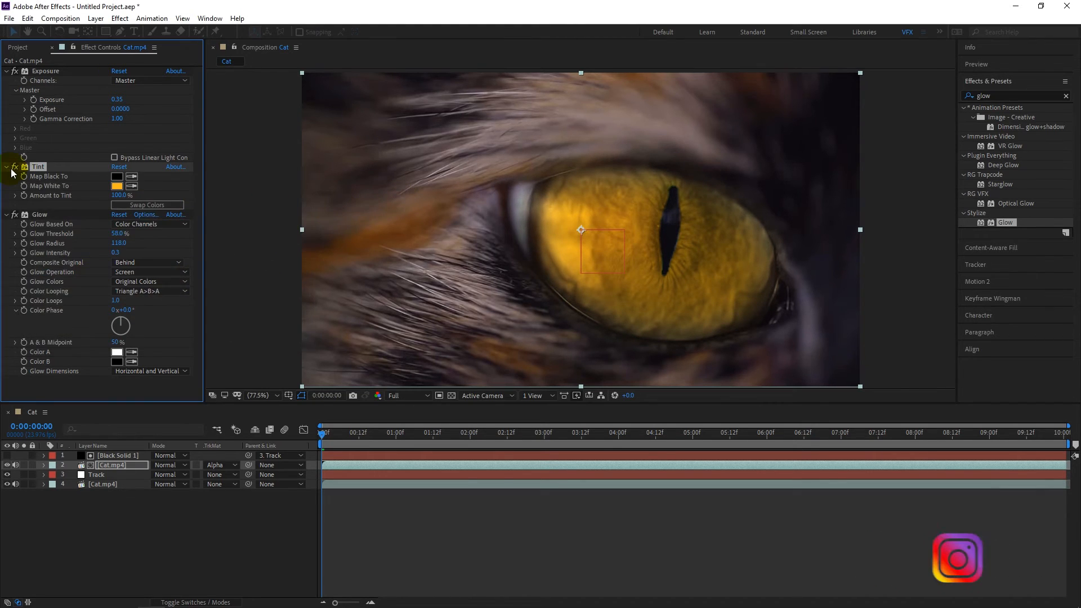
# Collapse the settings of the Exposure, Tint and Glow effects on the upper Cat.mp4 layer
pyautogui.click(6, 72)
pyautogui.click(6, 80)
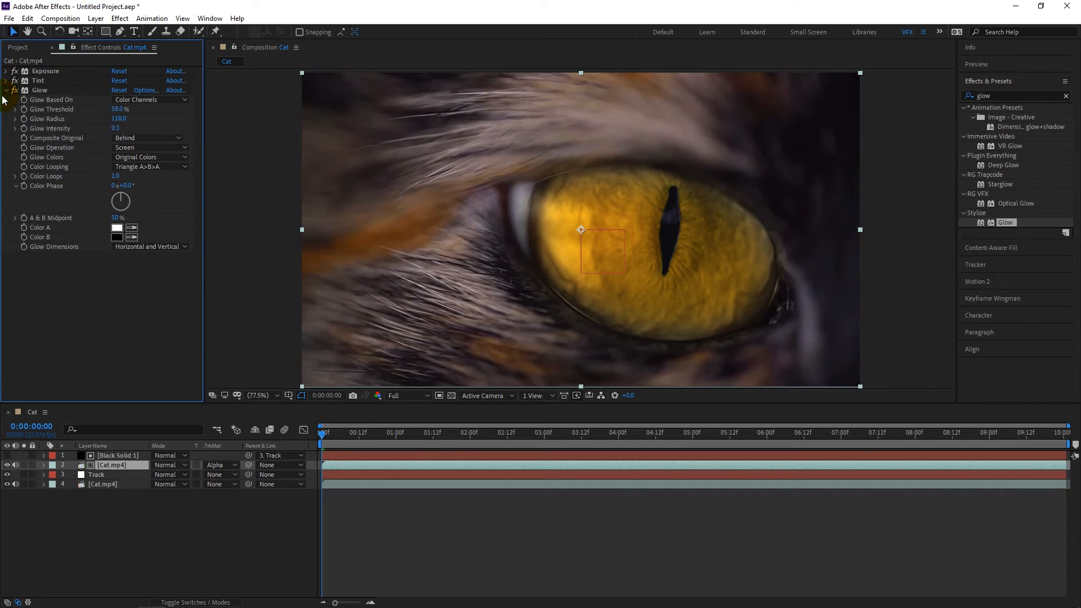
pyautogui.click(7, 90)
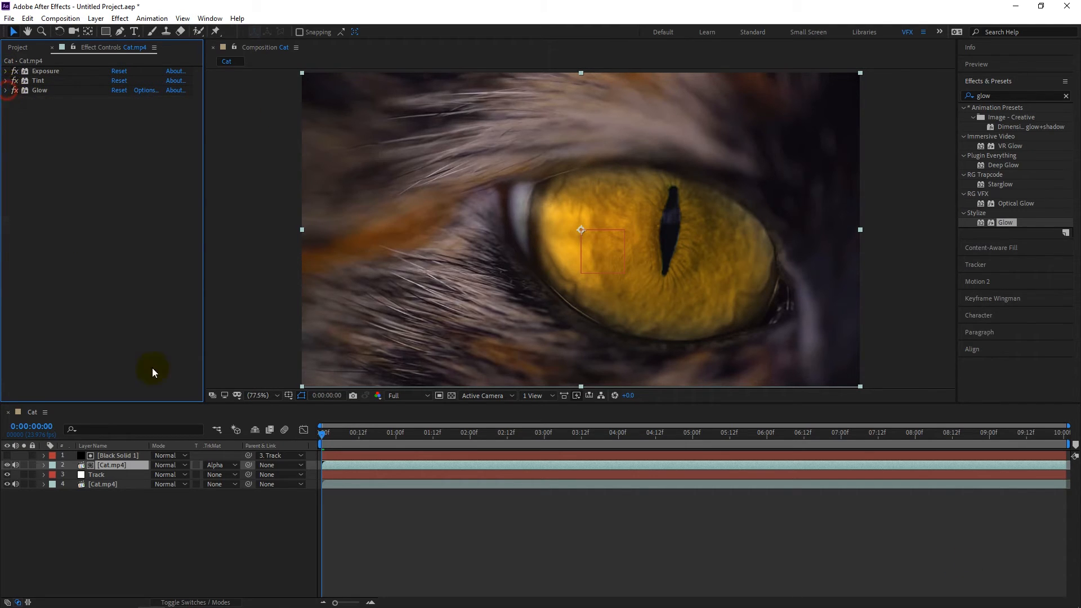
# Duplicate the Black Solid 1 matte layer together with the tinted Cat.mp4 layer beneath it
pyautogui.click(212, 517)
pyautogui.click(118, 466)
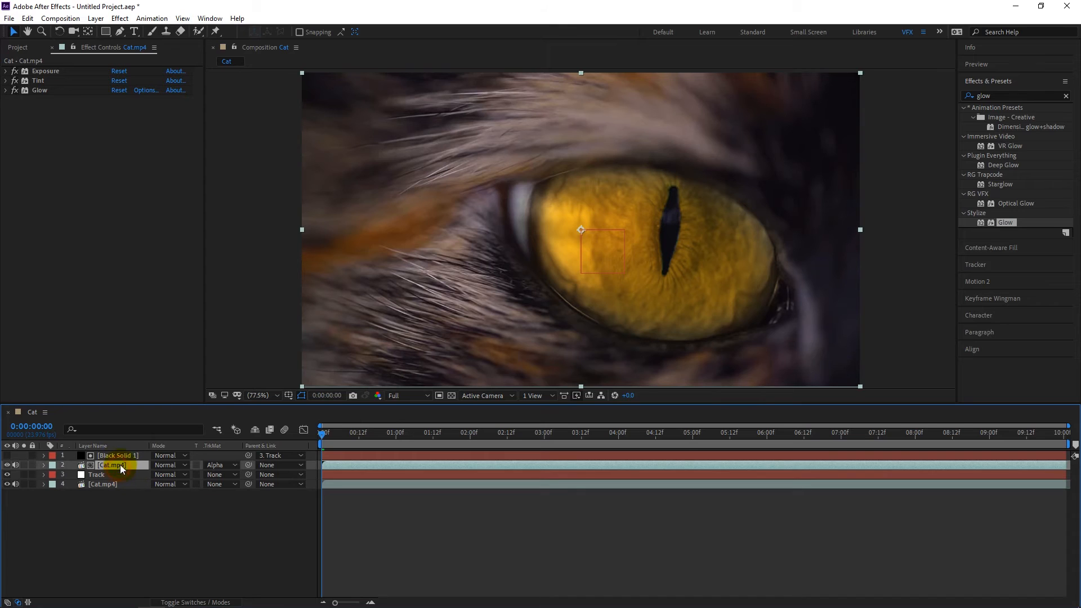
pyautogui.click(126, 456)
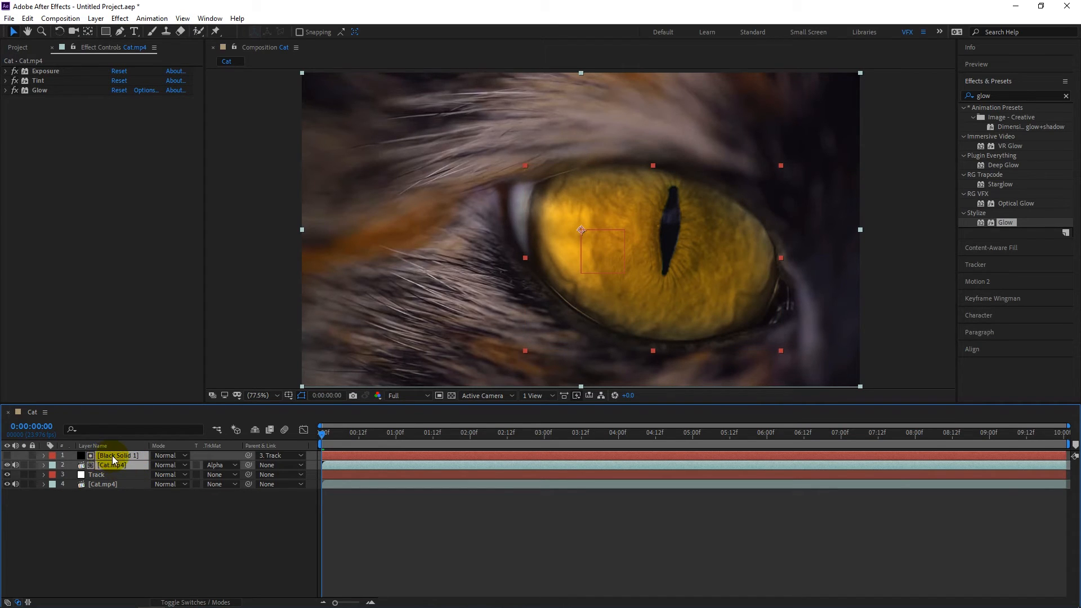
pyautogui.hotkey('ctrl', 'd')
pyautogui.click(149, 521)
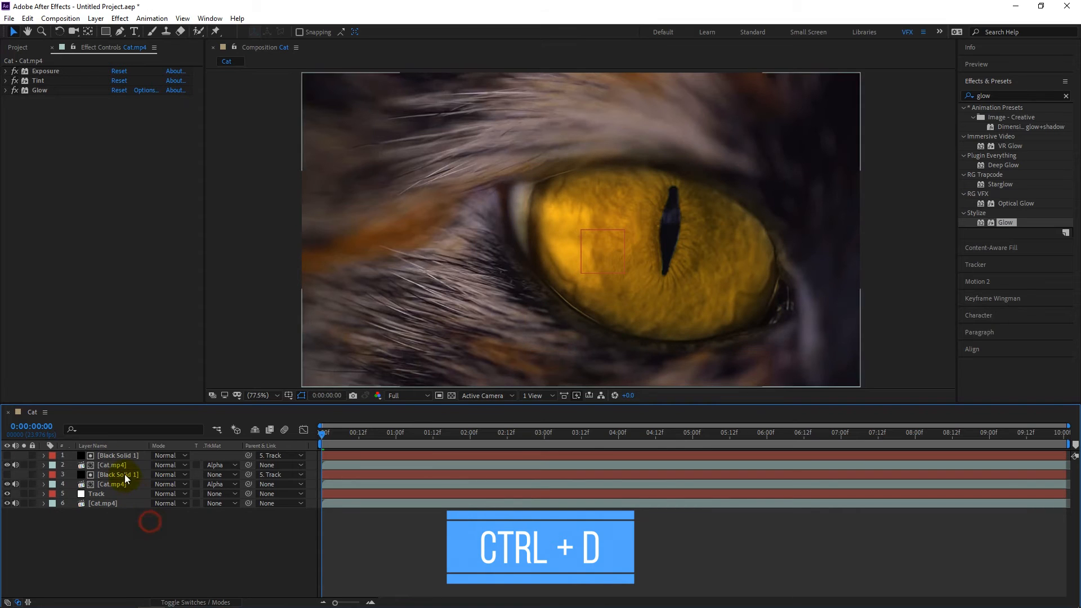
# Reveal the masks of the topmost Black Solid 1 layer and collapse Mask 1
pyautogui.click(117, 465)
pyautogui.click(121, 457)
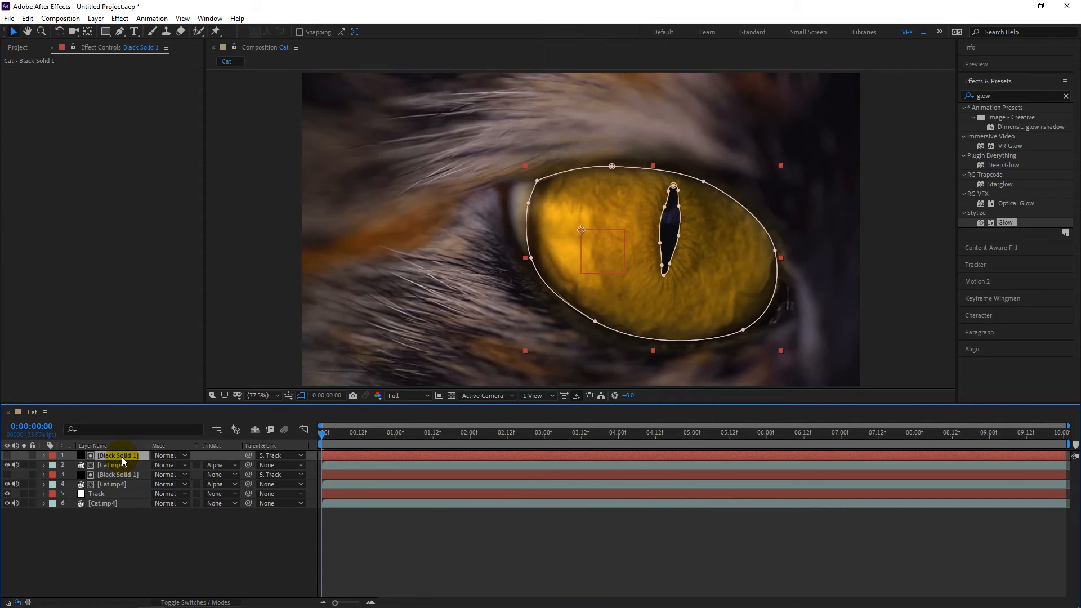
pyautogui.press('m')
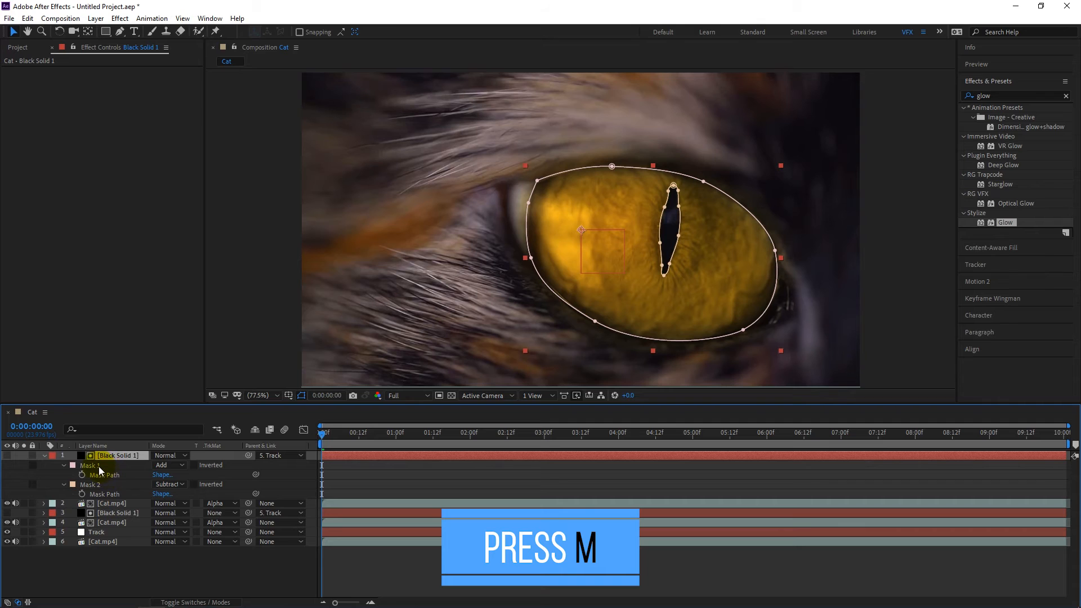
pyautogui.click(62, 466)
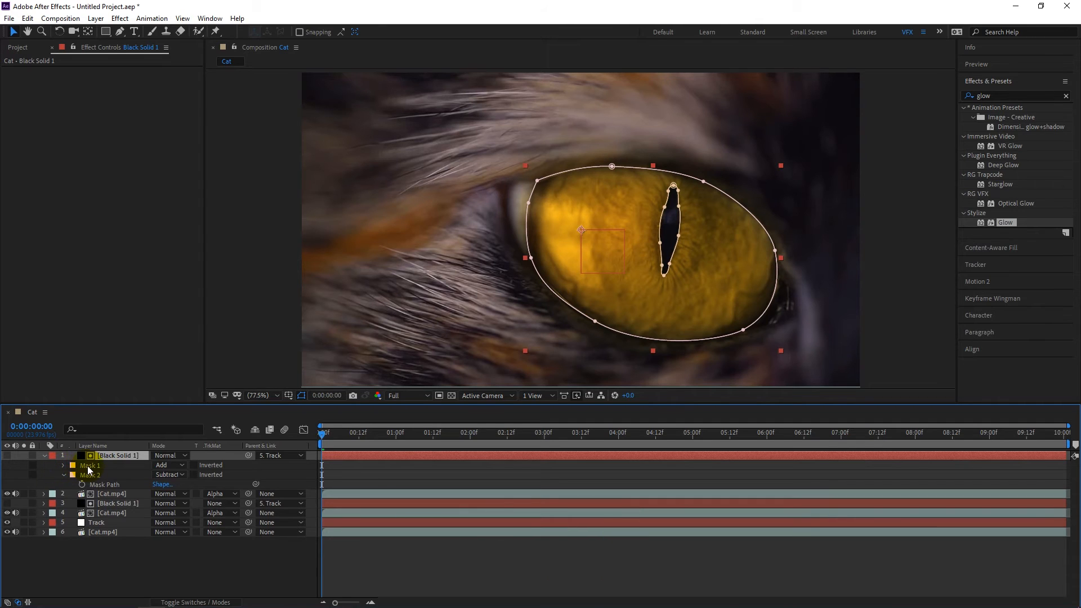
pyautogui.click(88, 467)
pyautogui.press('Delete')
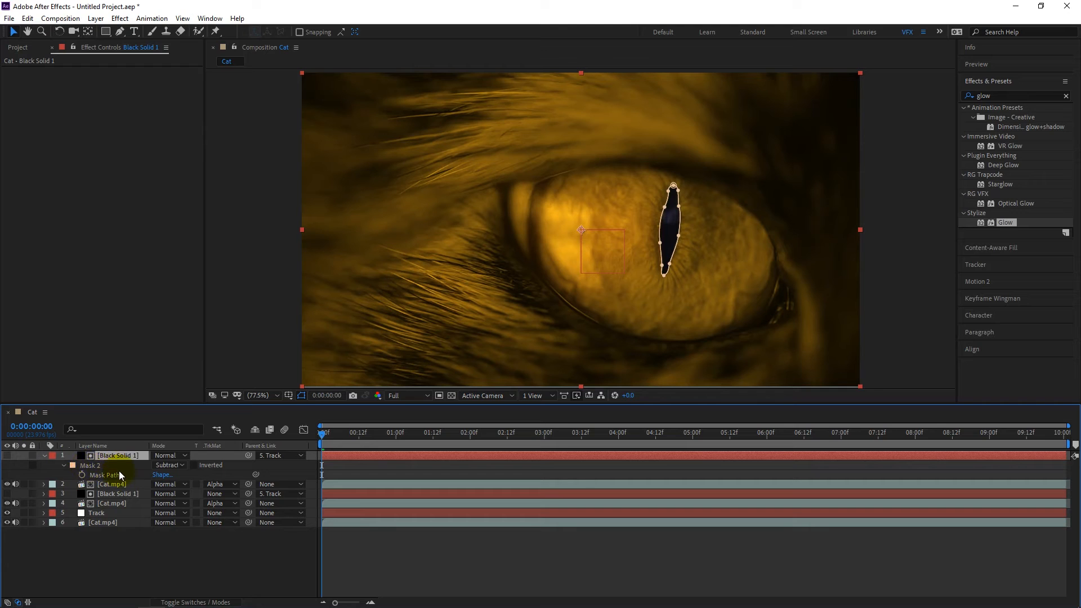
pyautogui.hotkey('ctrl', 'z')
# On the topmost Black Solid 1 layer, set Mask 1 to Subtract and Mask 2 to Add, and delete Mask 1 to keep only the pupil mask
pyautogui.click(179, 474)
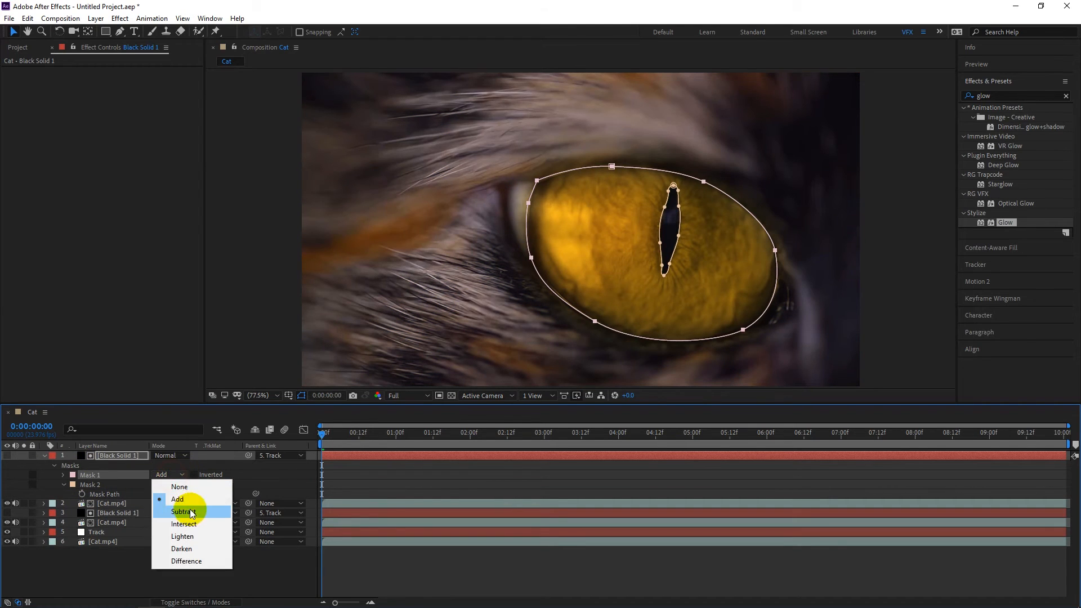
pyautogui.click(191, 512)
pyautogui.click(174, 488)
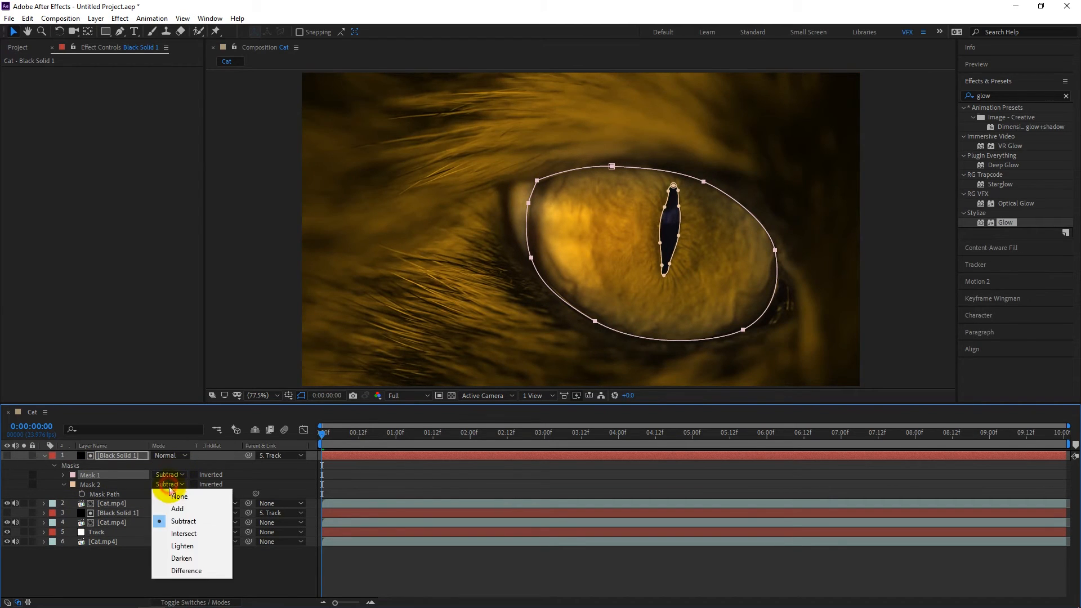
pyautogui.click(181, 512)
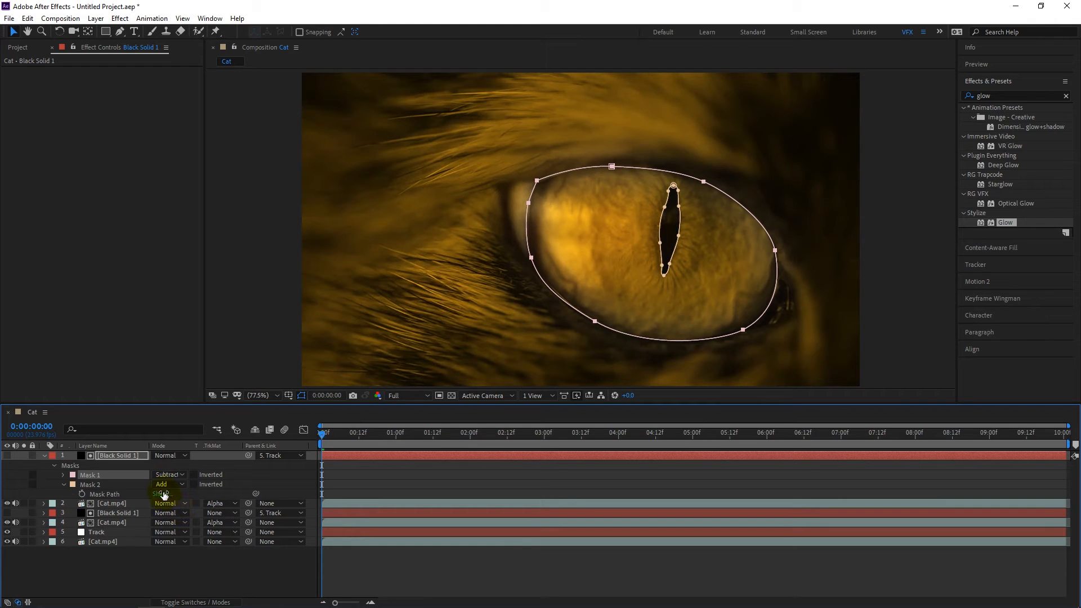
pyautogui.click(110, 474)
pyautogui.press('Delete')
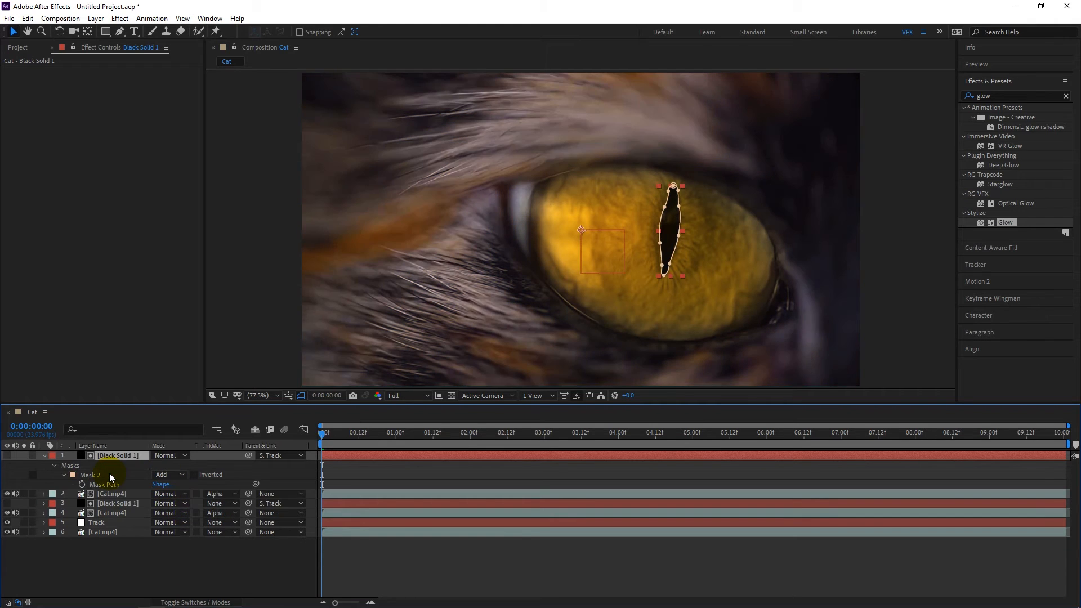
pyautogui.click(198, 553)
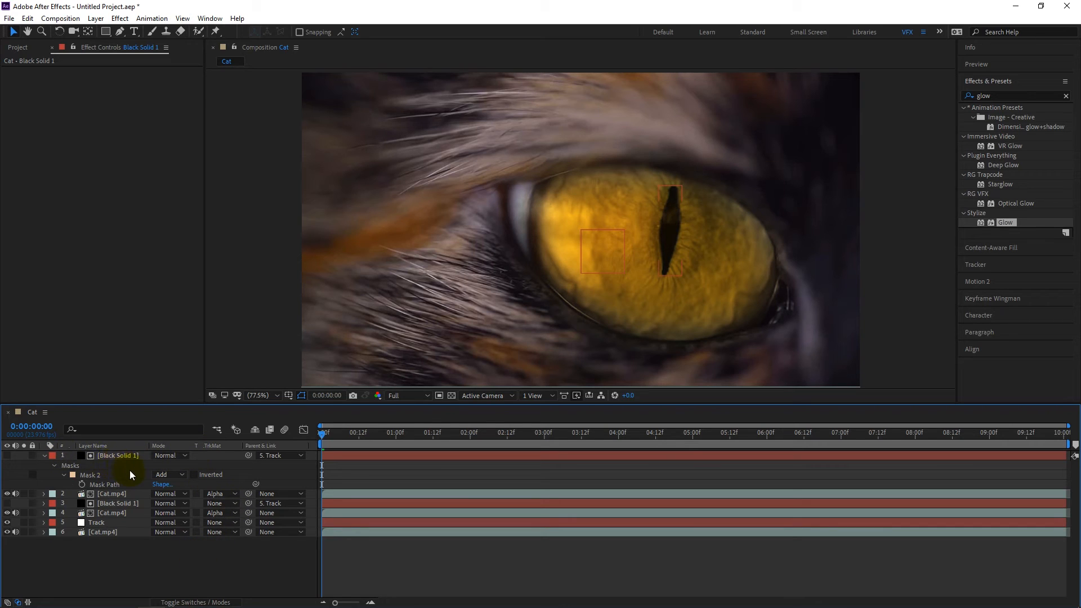
# Check the pupil mask on the topmost Black Solid 1 layer, collapse the layer's properties and deselect it
pyautogui.click(92, 477)
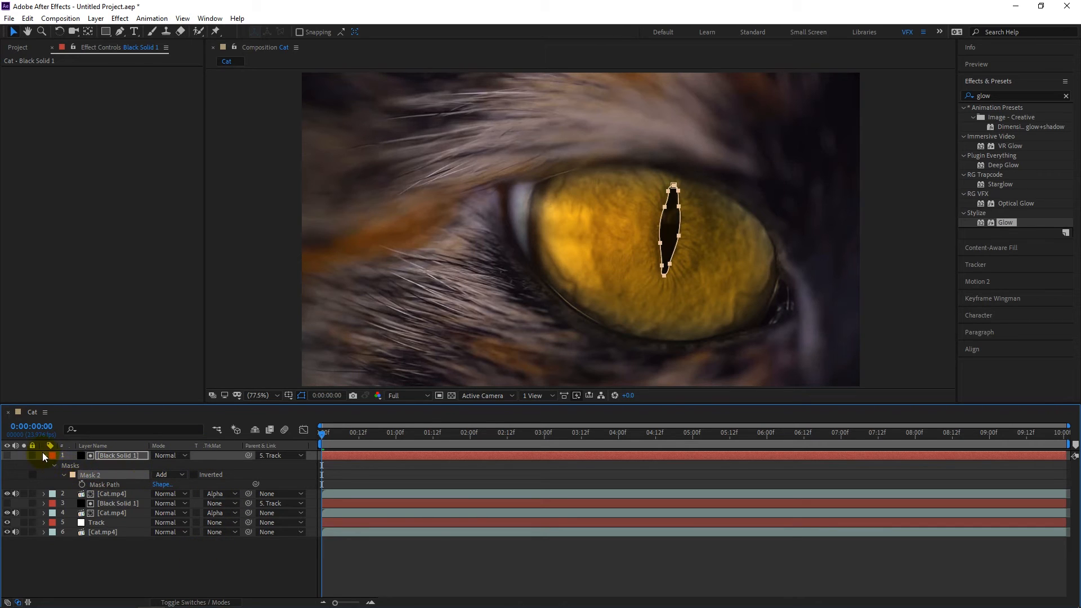
pyautogui.click(44, 455)
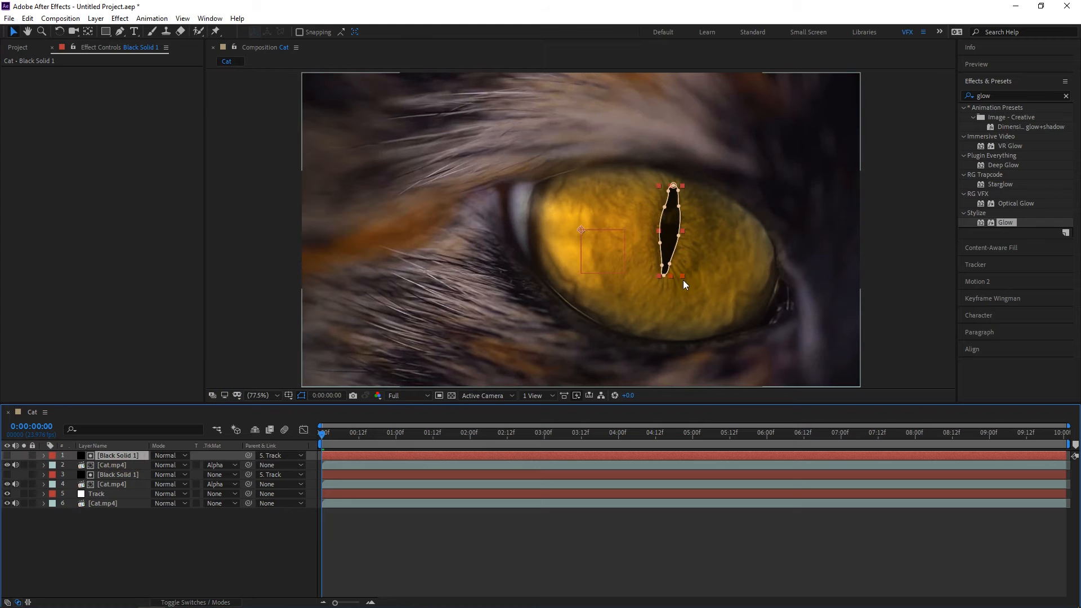
pyautogui.click(238, 539)
pyautogui.click(301, 396)
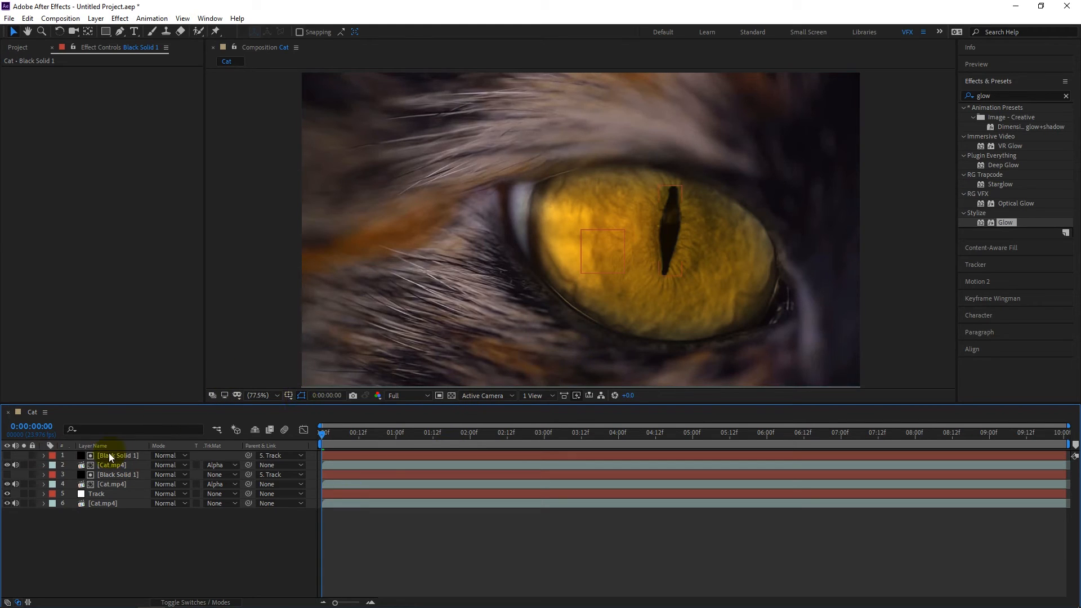
# Adjust the hue of the Tint effect's Map White To color on the pupil's duplicated Cat.mp4 layer, keeping it in the yellow-orange range
pyautogui.click(112, 456)
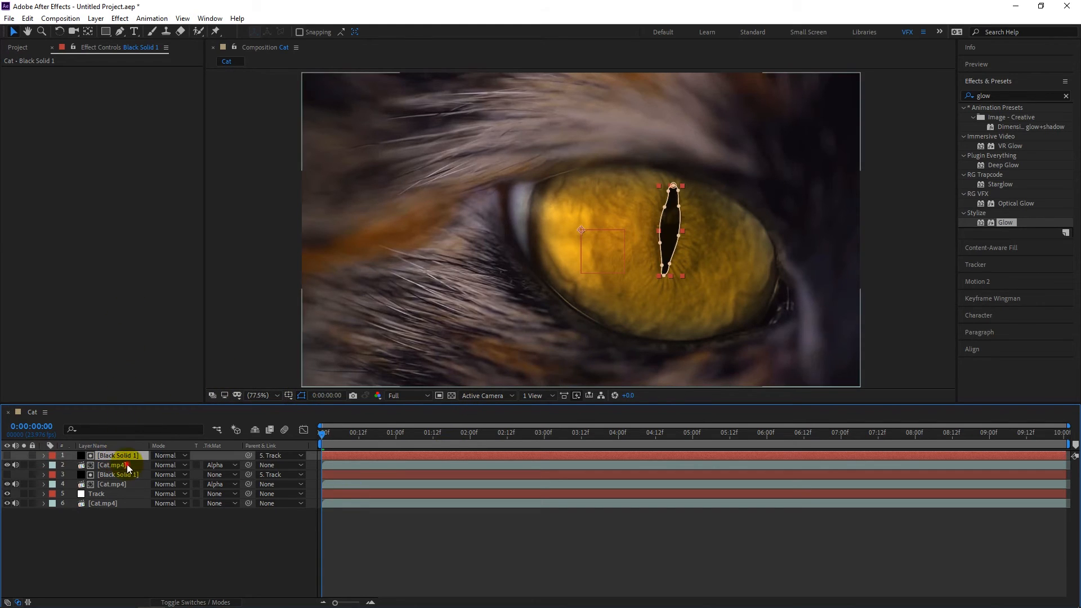
pyautogui.click(127, 464)
pyautogui.click(117, 186)
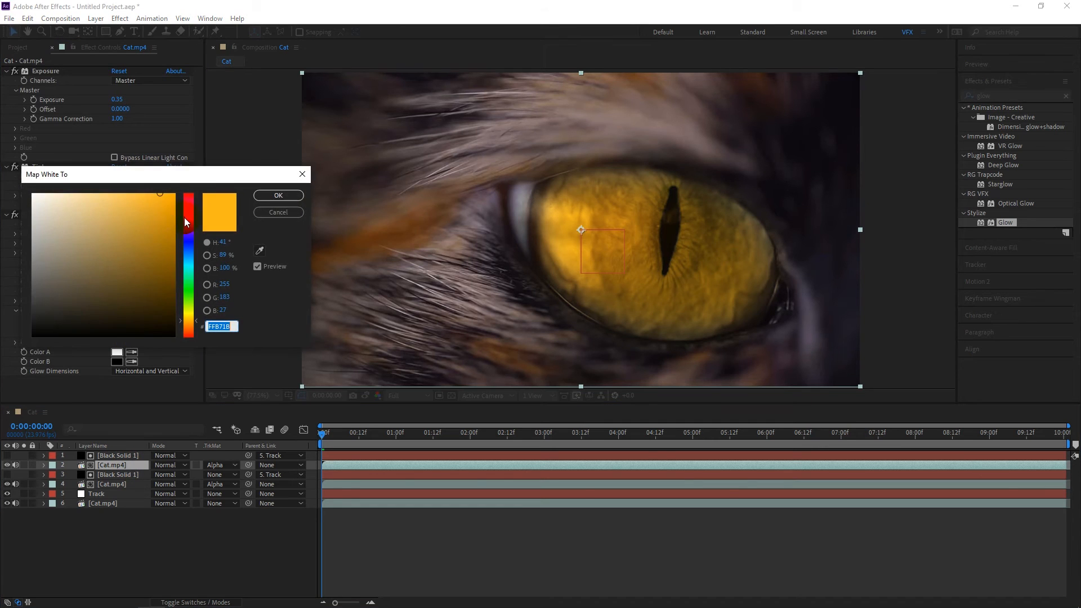
pyautogui.moveTo(184, 217); pyautogui.dragTo(188, 319)
pyautogui.click(282, 198)
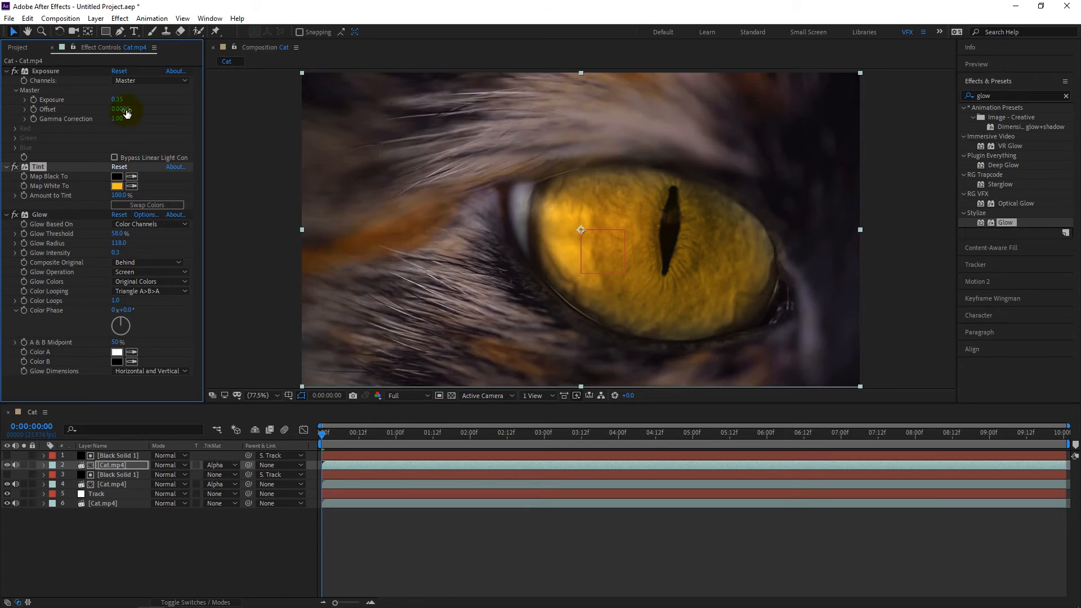
# Raise the Exposure on the pupil's Cat.mp4 layer to 0.63 and scrub the timeline to 0:00:03:12 to review the eye
pyautogui.moveTo(120, 100); pyautogui.dragTo(126, 98)
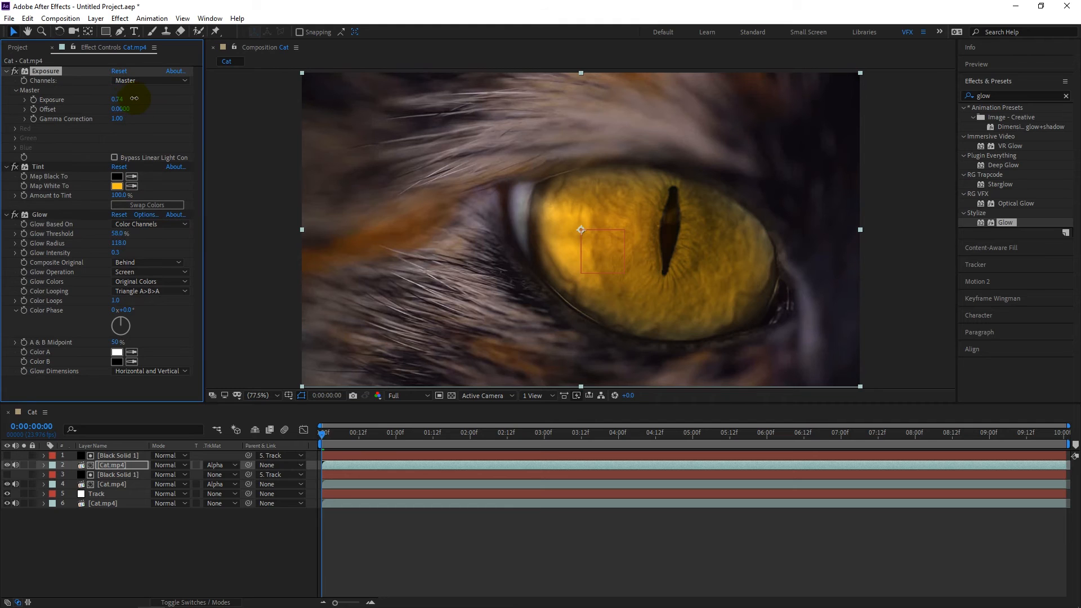
pyautogui.click(184, 518)
pyautogui.moveTo(330, 431); pyautogui.dragTo(586, 434)
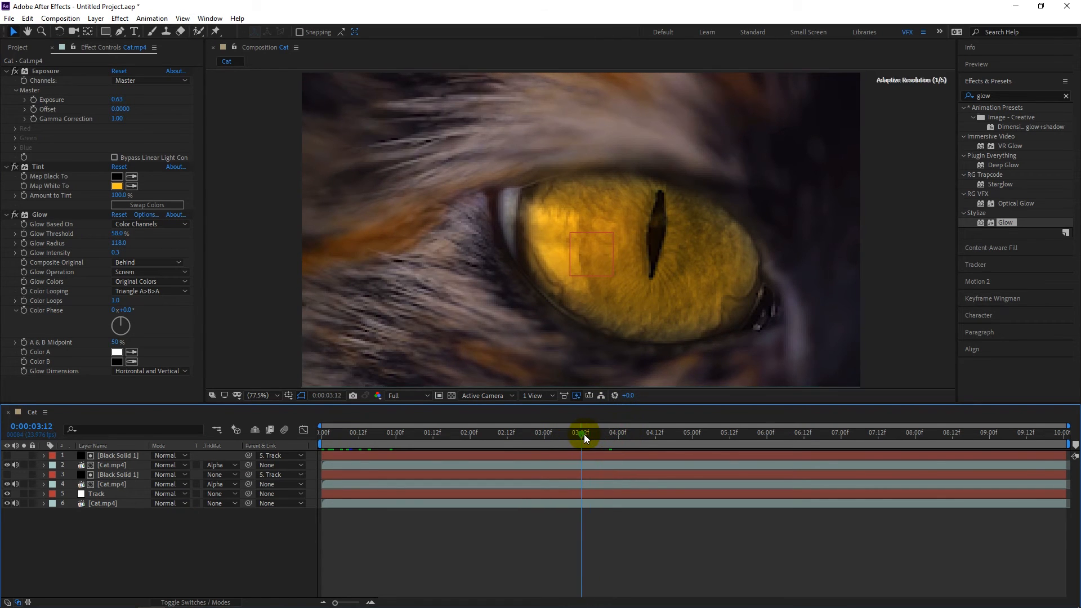
# Create a new adjustment layer above all other layers in the Cat composition and select it
pyautogui.rightClick(89, 524)
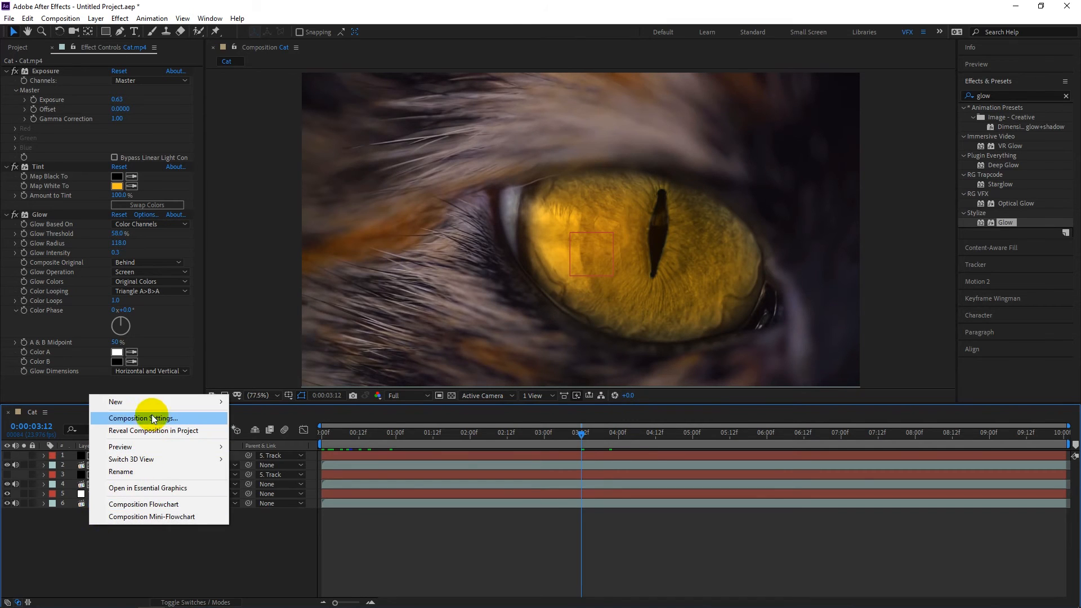
pyautogui.moveTo(150, 402)
pyautogui.click(272, 493)
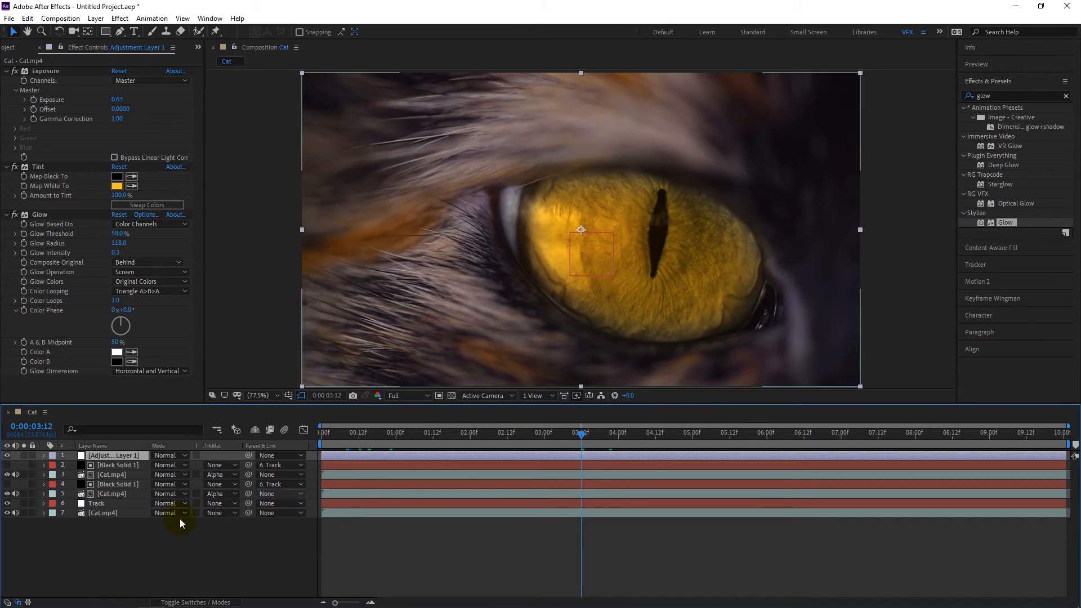
pyautogui.click(122, 458)
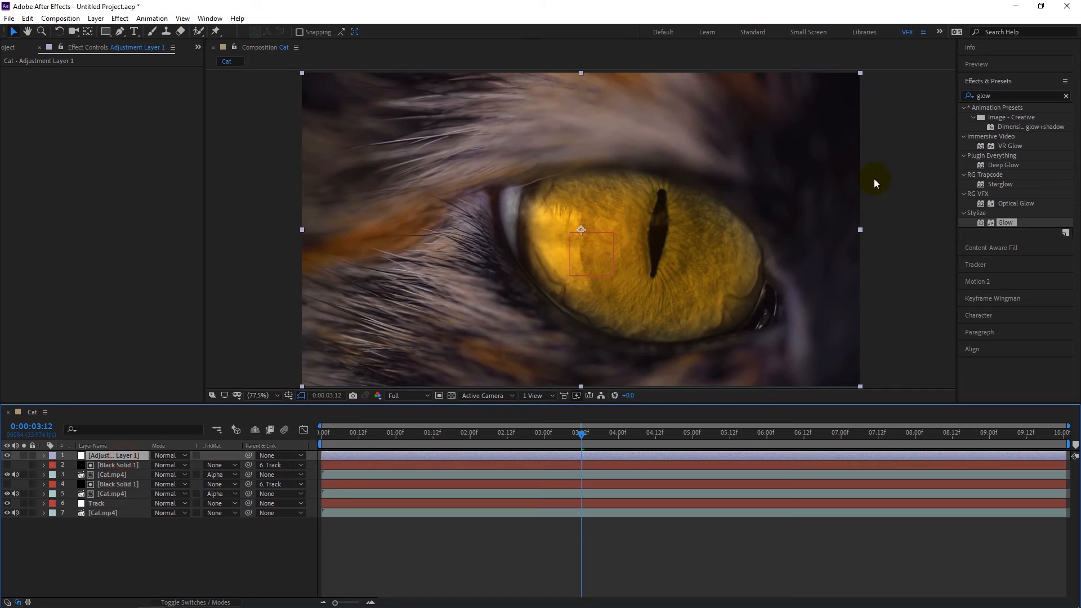
# Search the effects for "cur" and apply the Color Correction Curves effect to the adjustment layer
pyautogui.click(1000, 95)
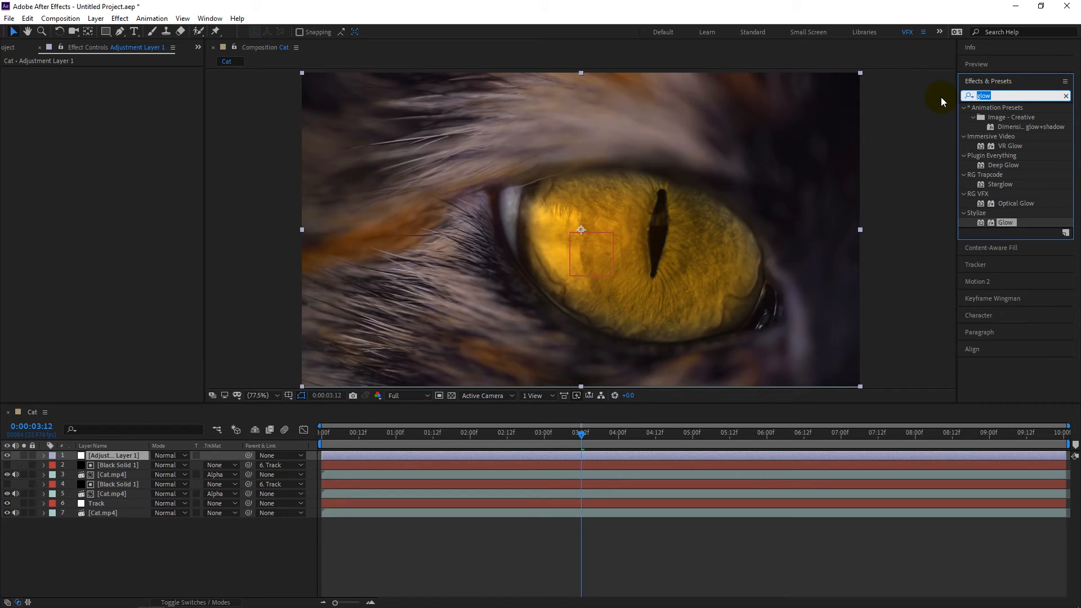
pyautogui.write('cur')
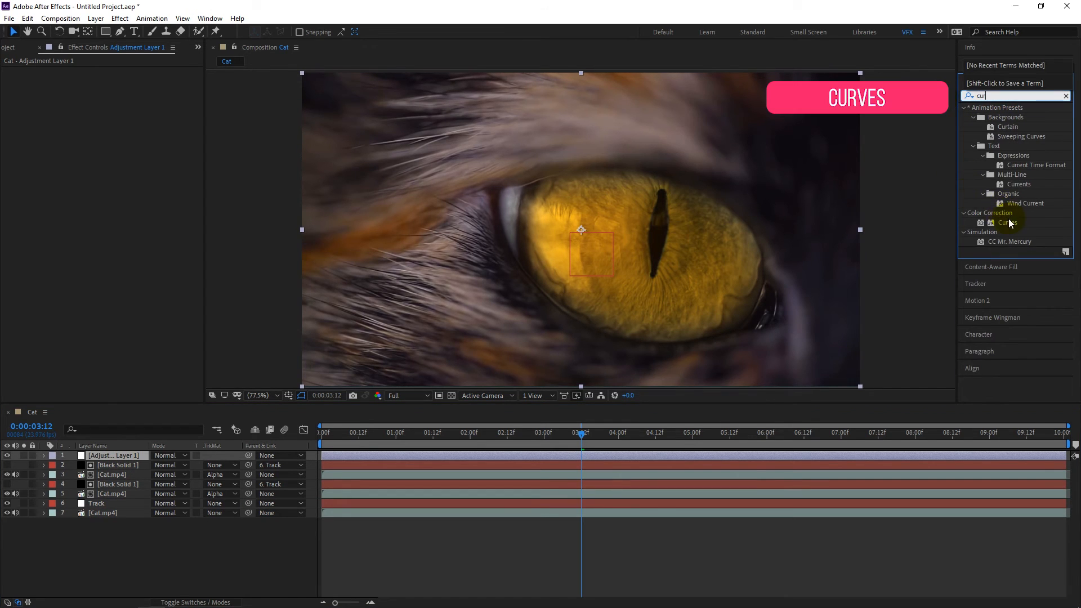
pyautogui.doubleClick(1007, 222)
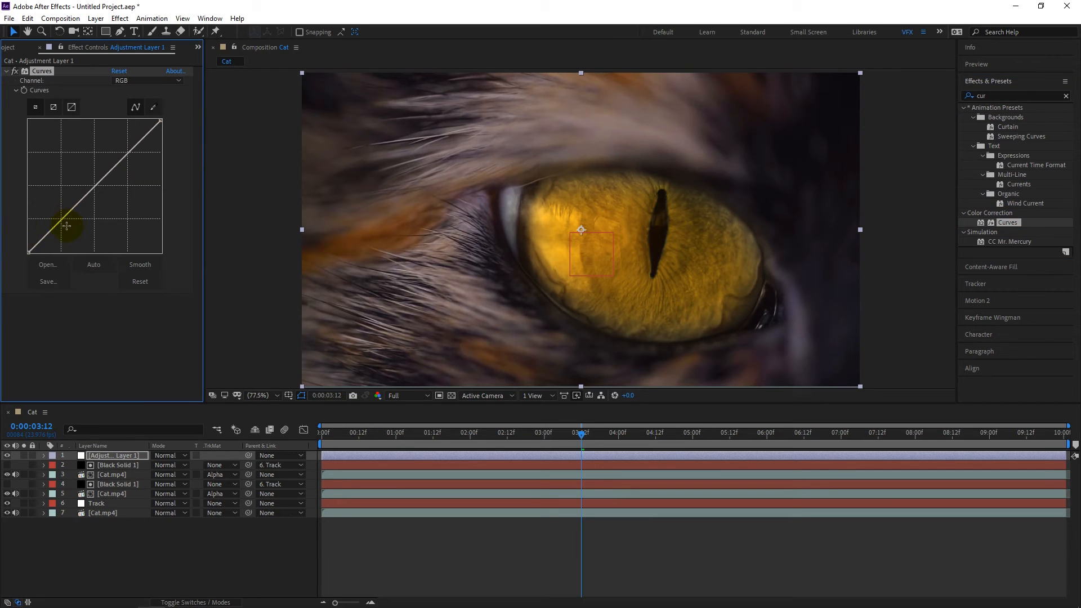
# Shape a gentle S-curve on the Curves effect's RGB channel and raise the Red channel's curve very slightly
pyautogui.moveTo(63, 221); pyautogui.dragTo(66, 225)
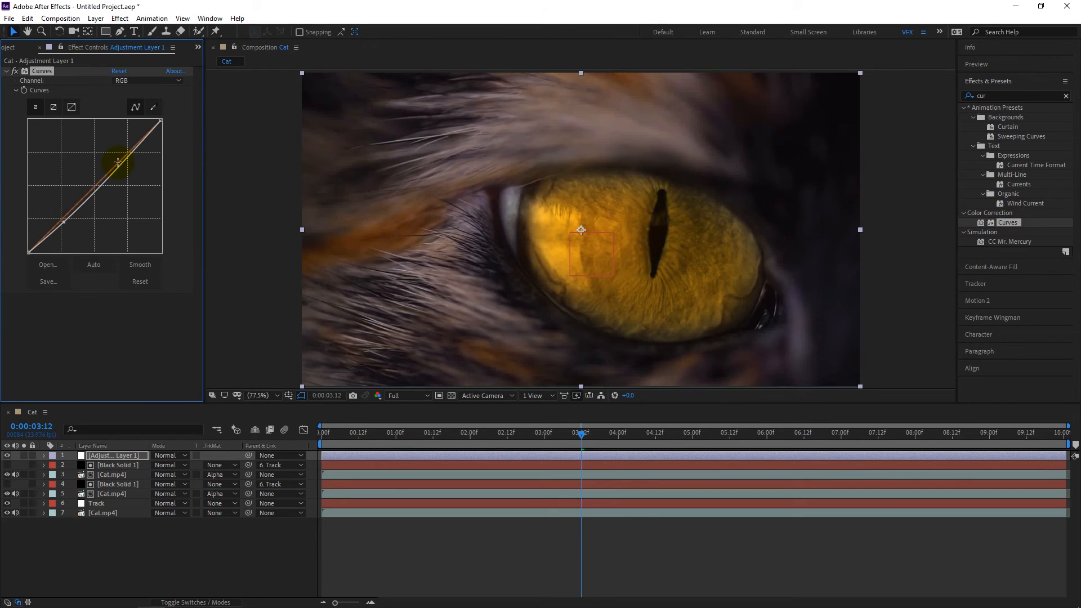
pyautogui.moveTo(129, 157); pyautogui.dragTo(124, 154)
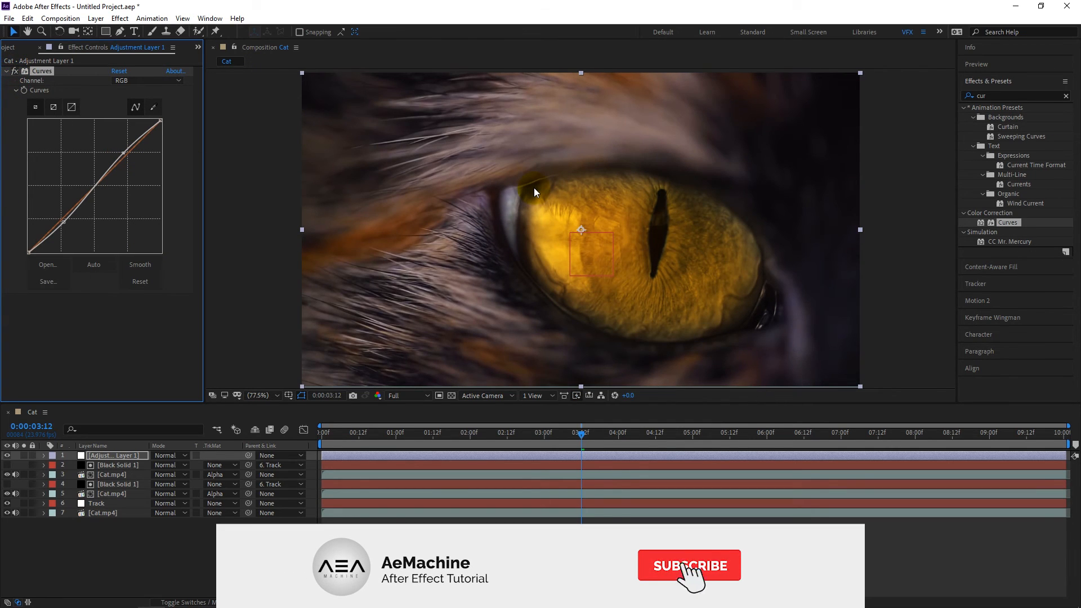
pyautogui.click(145, 80)
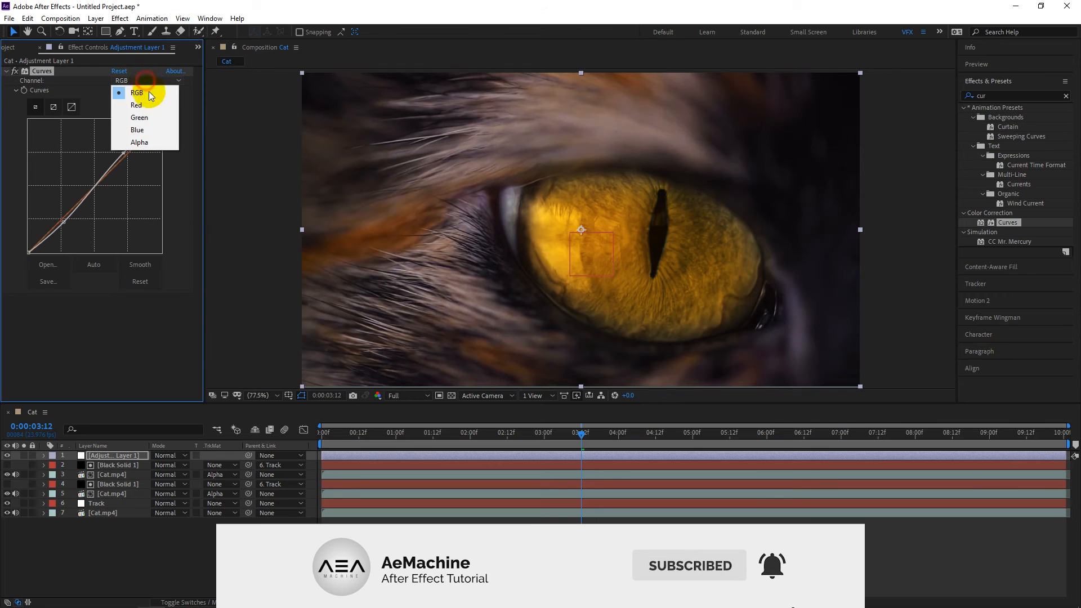
pyautogui.click(137, 104)
pyautogui.moveTo(113, 169); pyautogui.dragTo(110, 170)
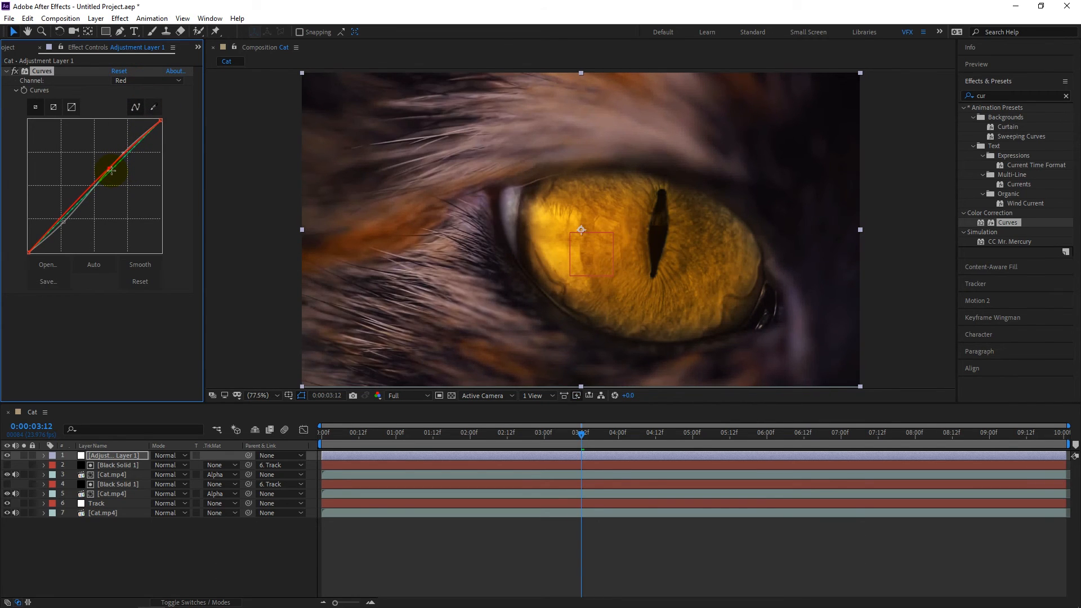
pyautogui.moveTo(112, 170); pyautogui.dragTo(110, 169)
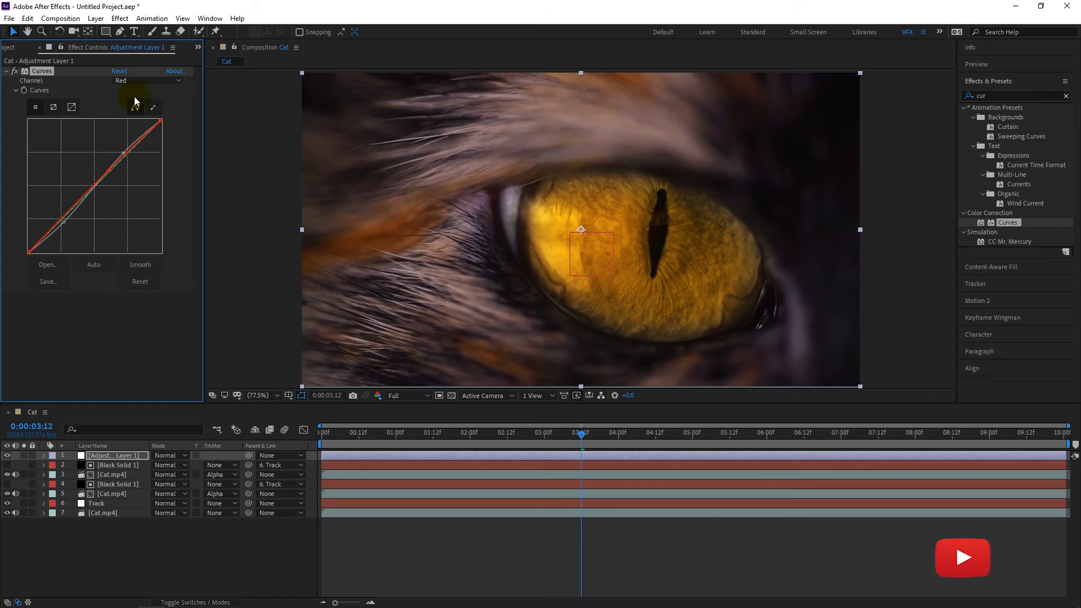
# Fine-tune the Green channel's curve around its midpoint and slightly lower the Blue channel's curve in the Curves effect
pyautogui.click(148, 83)
pyautogui.click(147, 117)
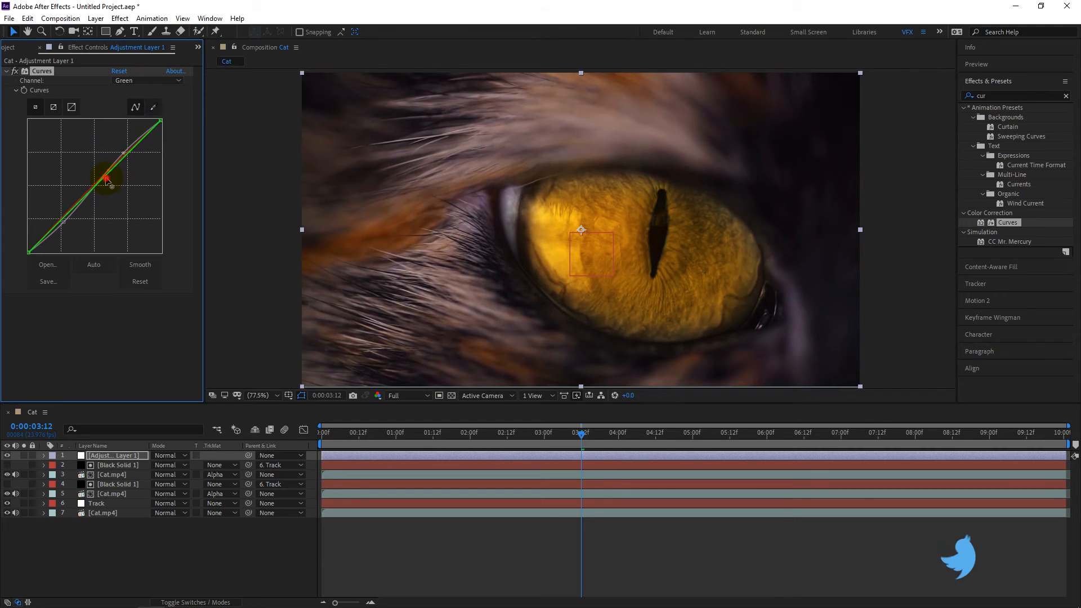
pyautogui.moveTo(108, 175)
pyautogui.mouseDown()
pyautogui.moveTo(99, 179)
pyautogui.moveTo(116, 173)
pyautogui.moveTo(107, 165)
pyautogui.moveTo(115, 174)
pyautogui.mouseUp()
pyautogui.click(152, 83)
pyautogui.click(138, 129)
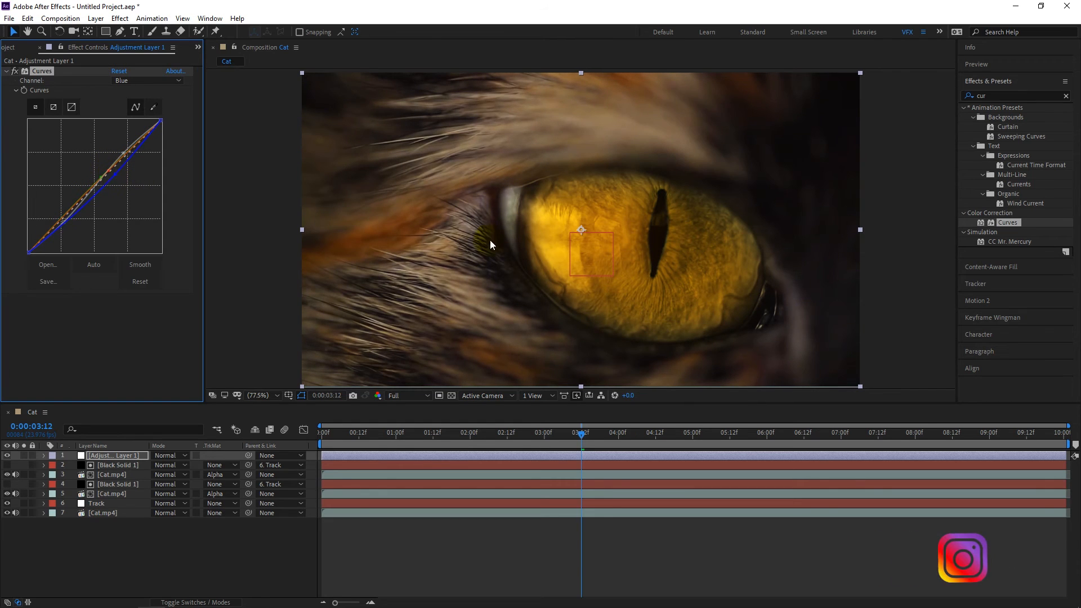
# Search the effects for "shar", apply Sharpen to the adjustment layer and set its Sharpen Amount to 5
pyautogui.click(117, 534)
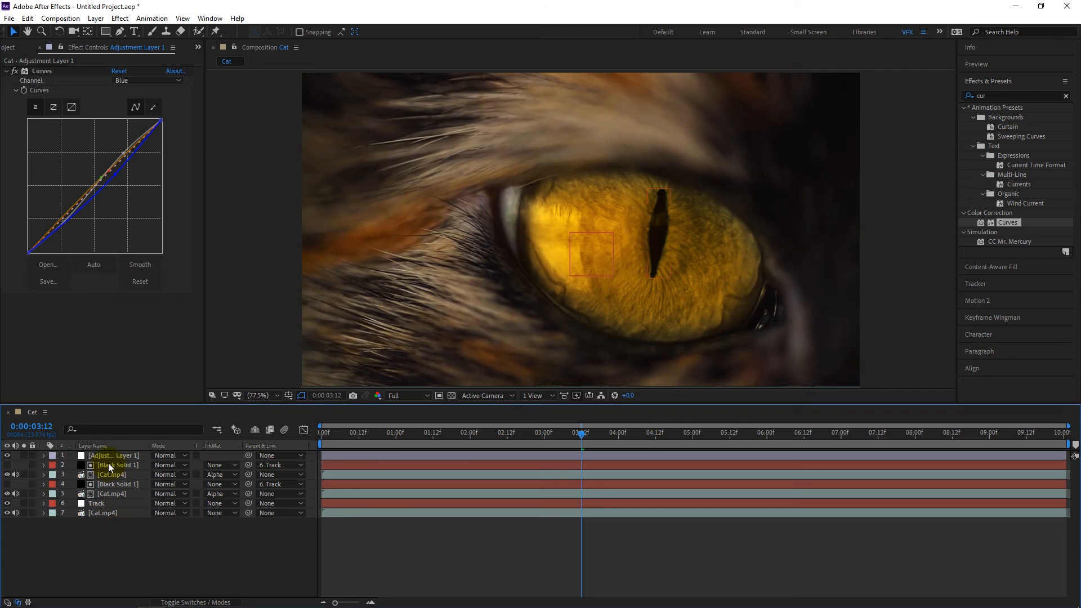
pyautogui.click(110, 456)
pyautogui.click(1017, 98)
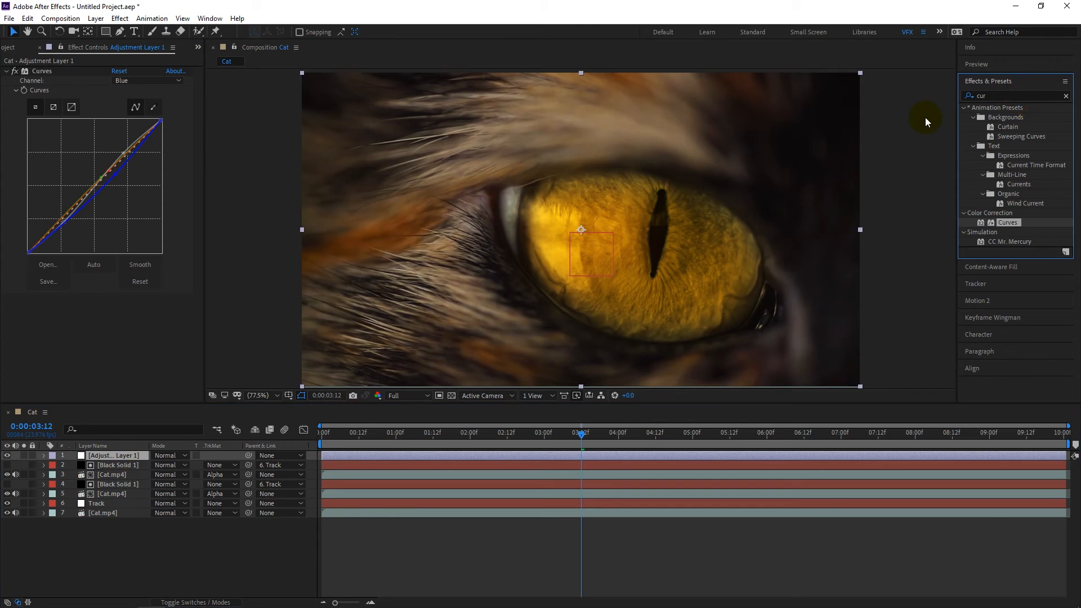
pyautogui.click(993, 96)
pyautogui.write('shar')
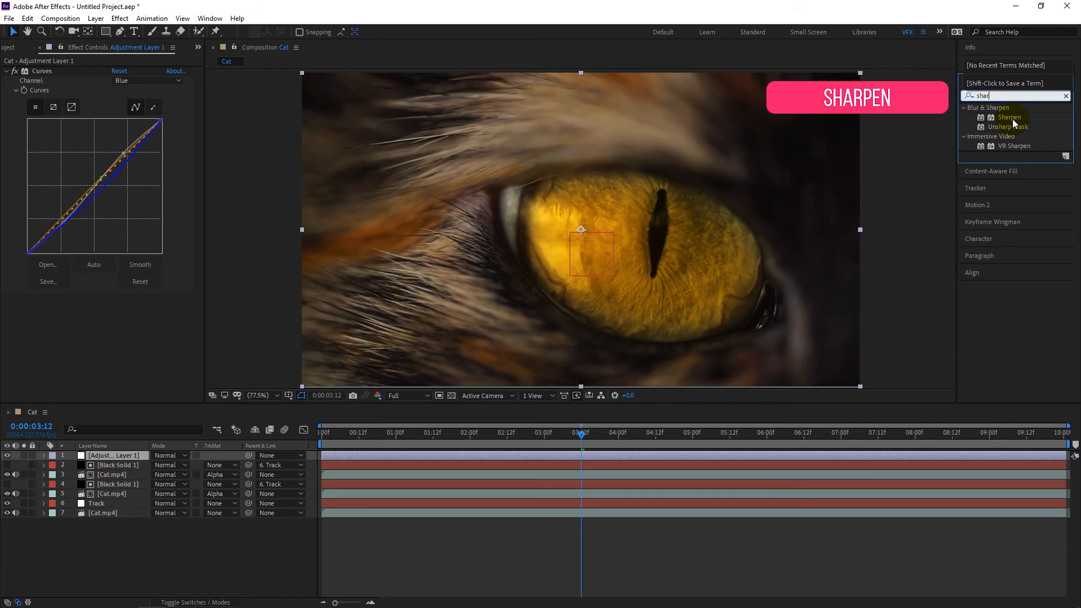
pyautogui.moveTo(1009, 117); pyautogui.dragTo(135, 355)
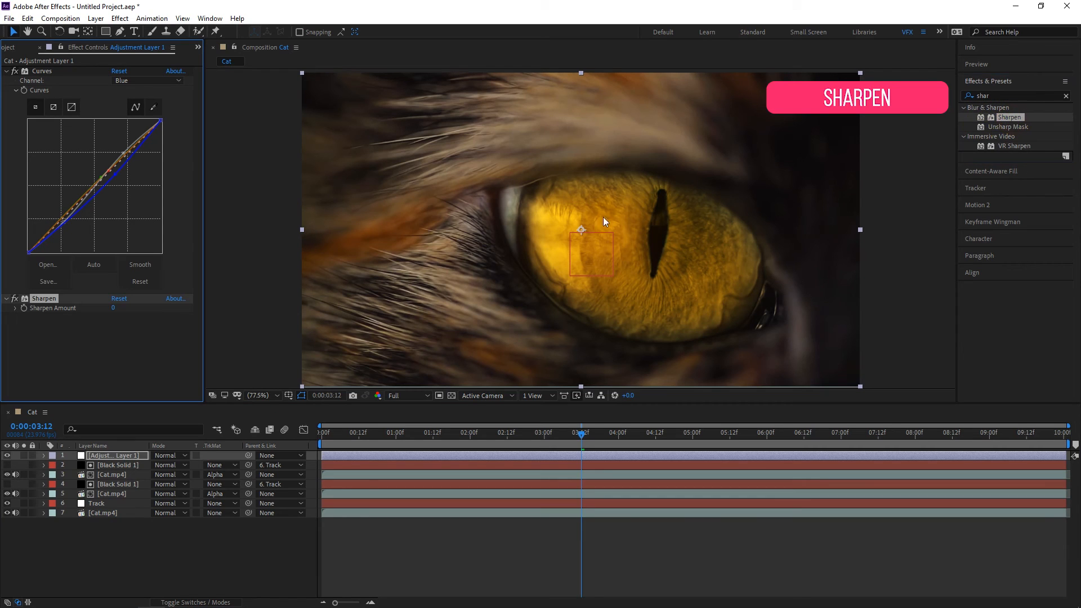
pyautogui.click(115, 307)
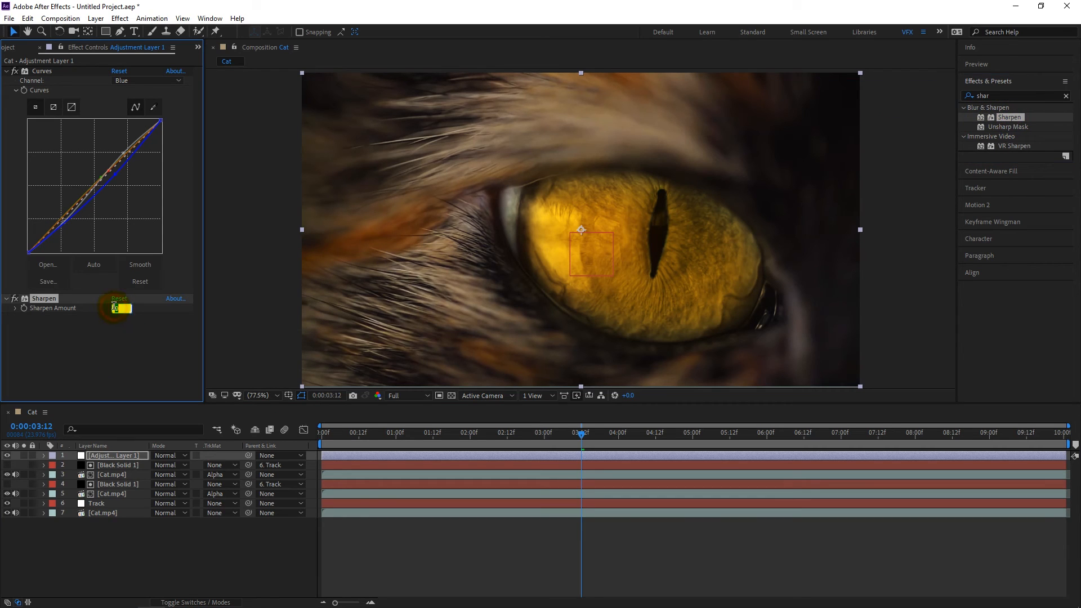
pyautogui.click(146, 329)
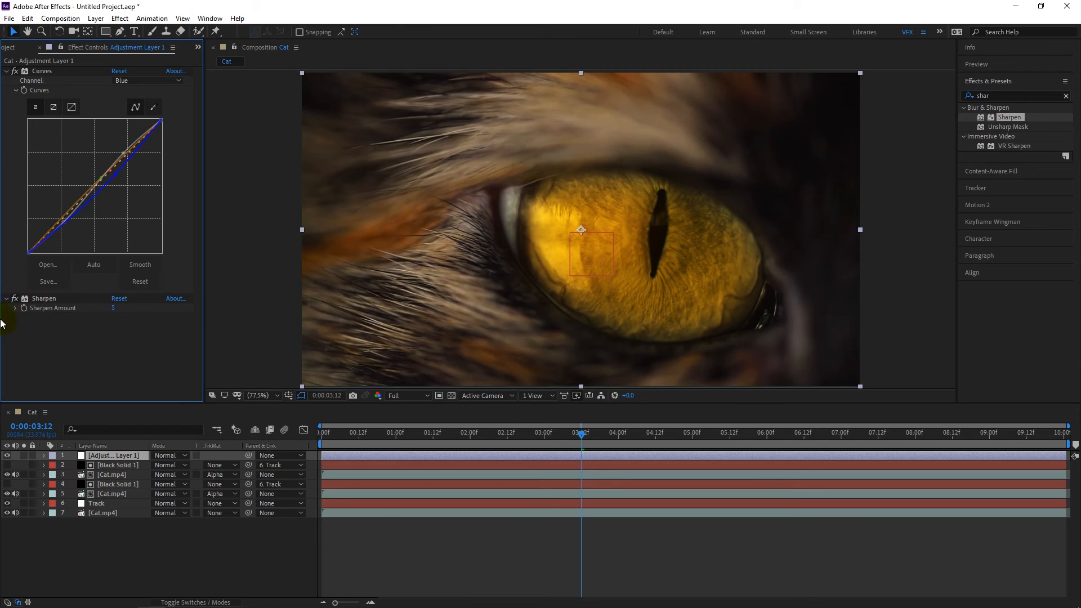
# Search the effects for "noise", apply Noise to the adjustment layer with a 5% amount, and collapse the layer's effects
pyautogui.click(1001, 93)
pyautogui.write('noise')
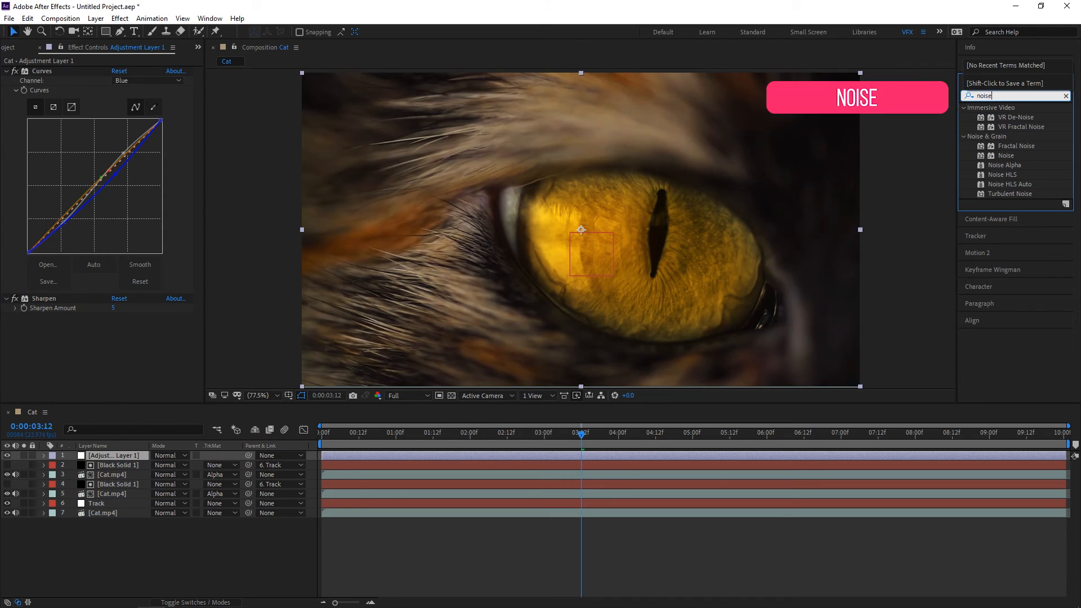
pyautogui.doubleClick(1006, 156)
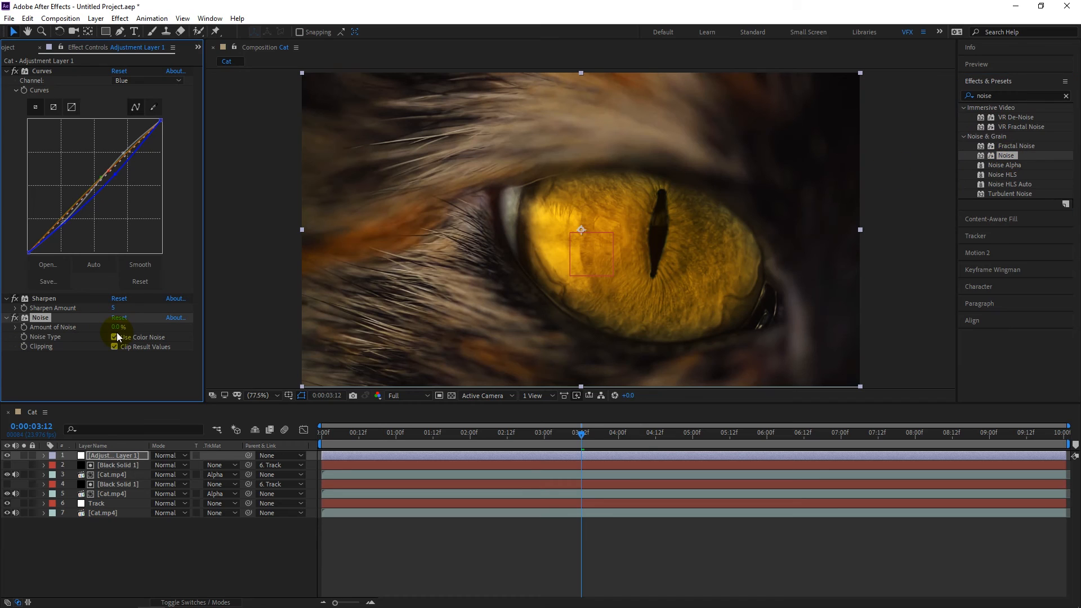
pyautogui.write('5')
pyautogui.click(149, 370)
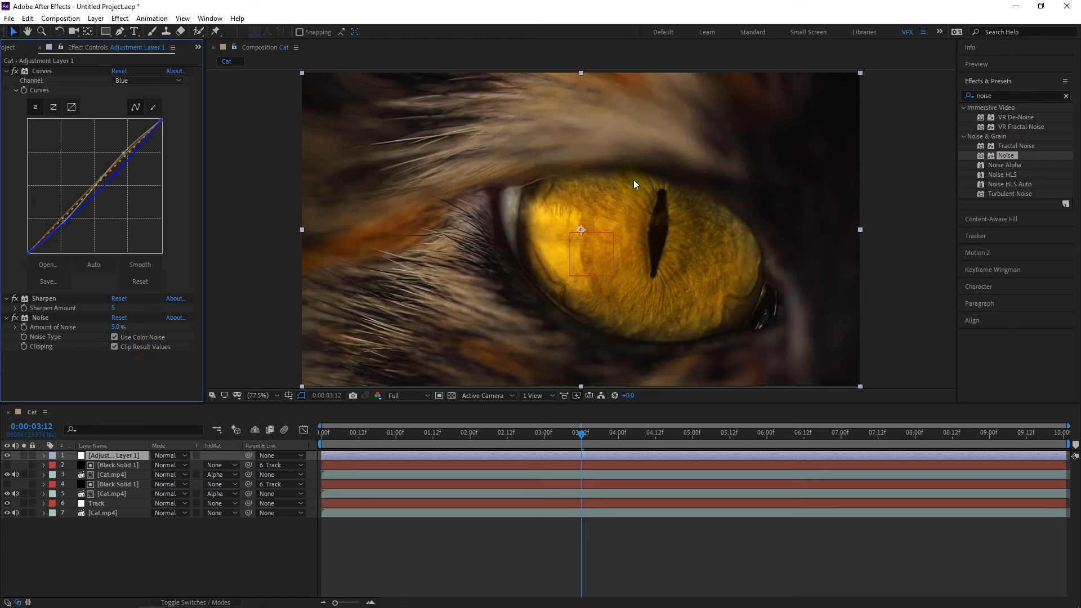
pyautogui.click(6, 318)
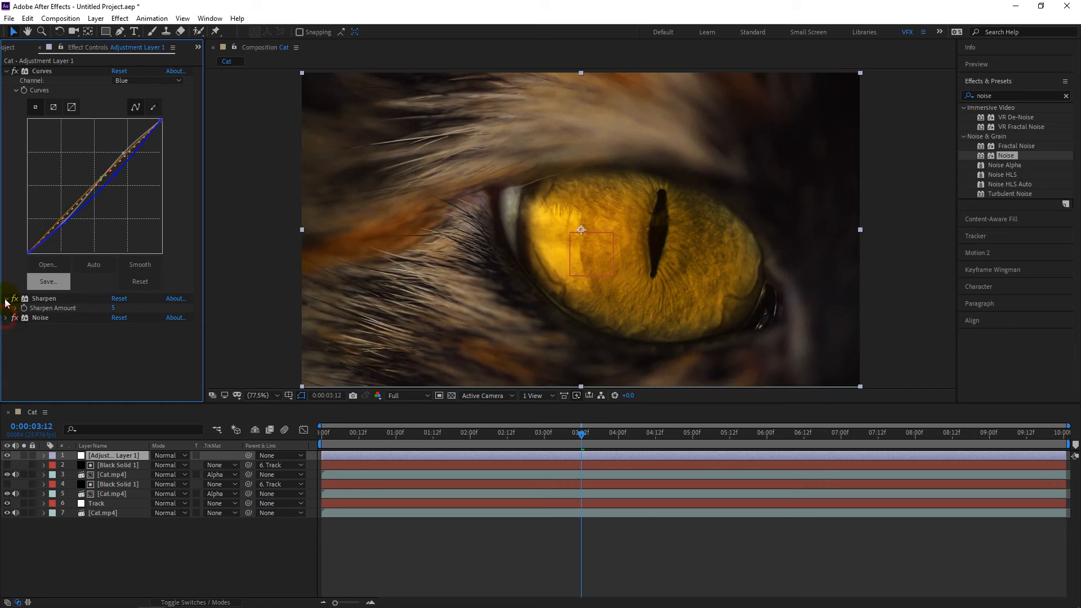
pyautogui.click(6, 71)
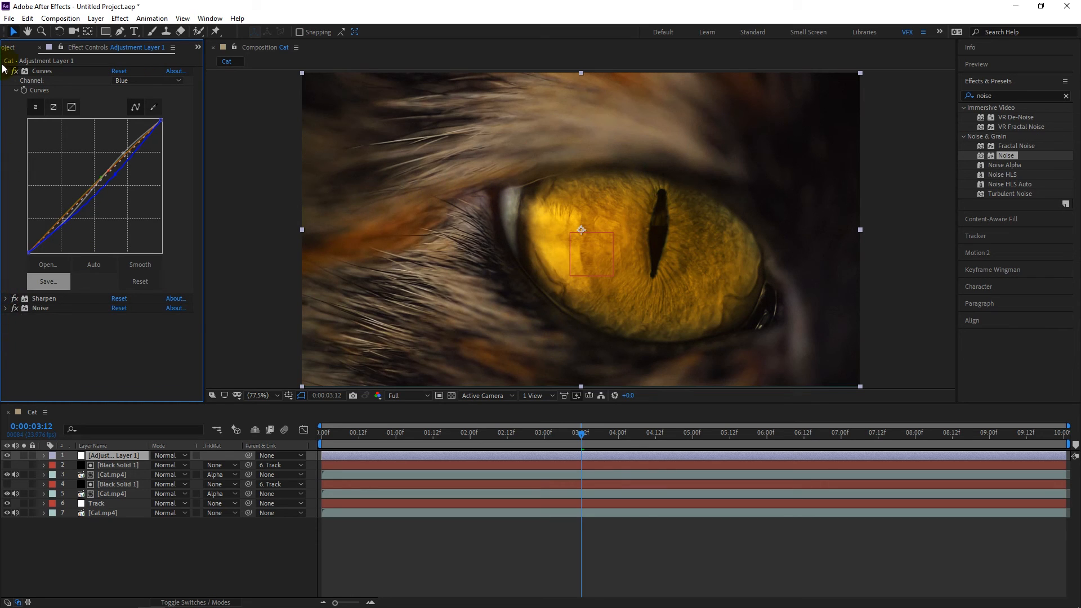
# Create a new black 1280 x 720 px solid above all other layers in the Cat composition
pyautogui.rightClick(80, 546)
pyautogui.moveTo(160, 424)
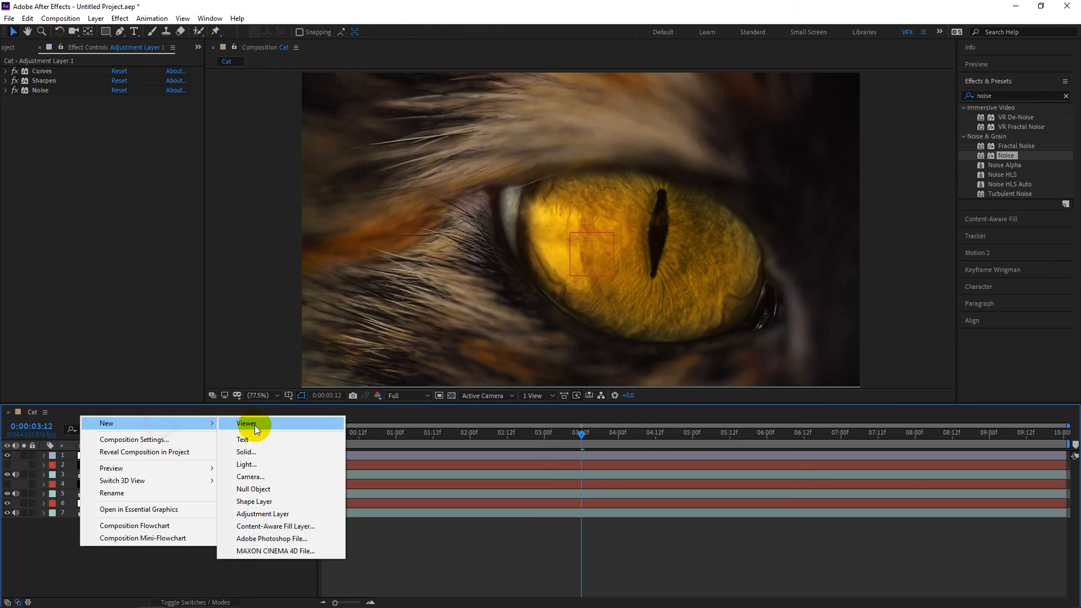
pyautogui.click(258, 450)
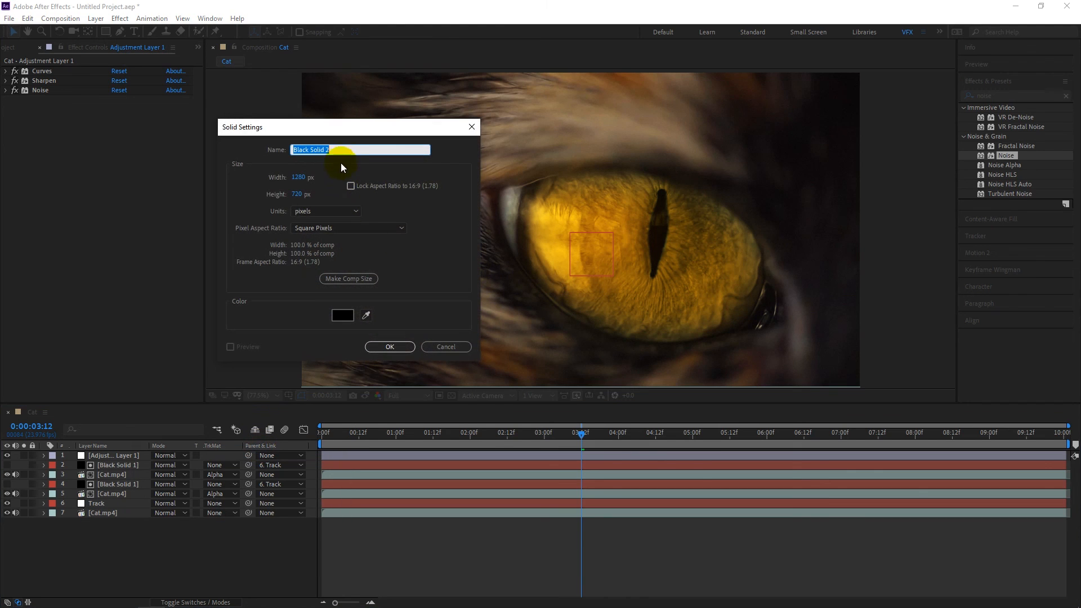
pyautogui.click(389, 347)
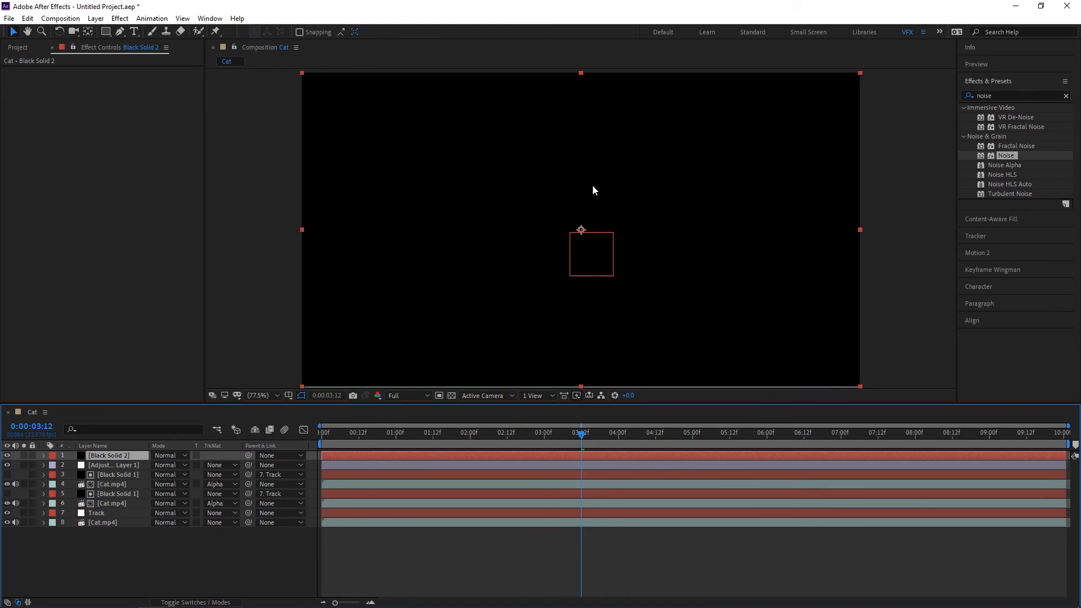
# Add a full-frame rectangular mask to the new black solid and shrink its height evenly from the top and bottom edges
pyautogui.click(106, 32)
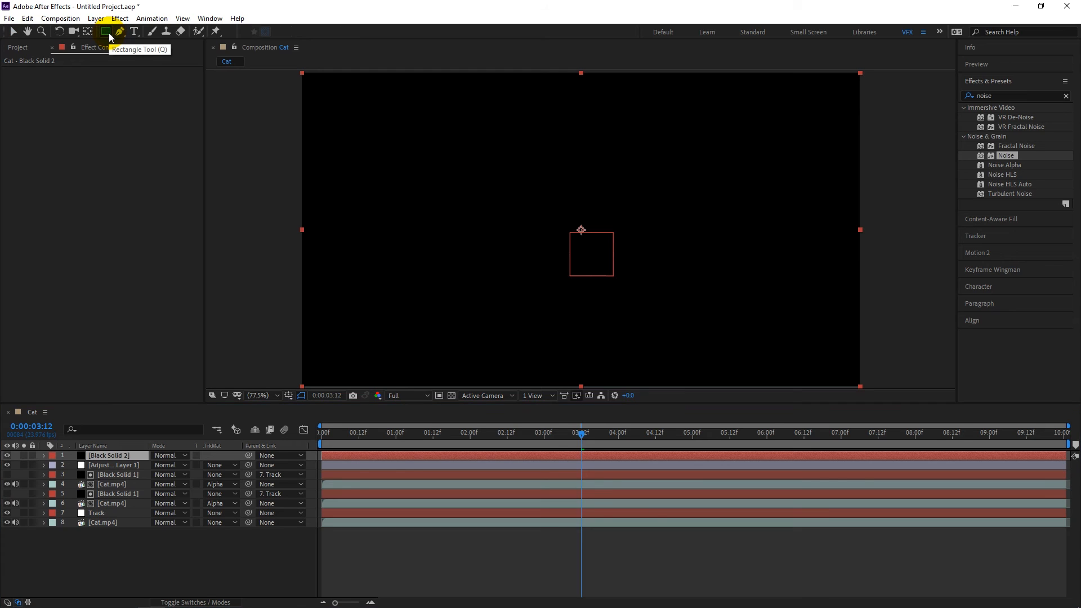
pyautogui.doubleClick(110, 33)
pyautogui.press('v')
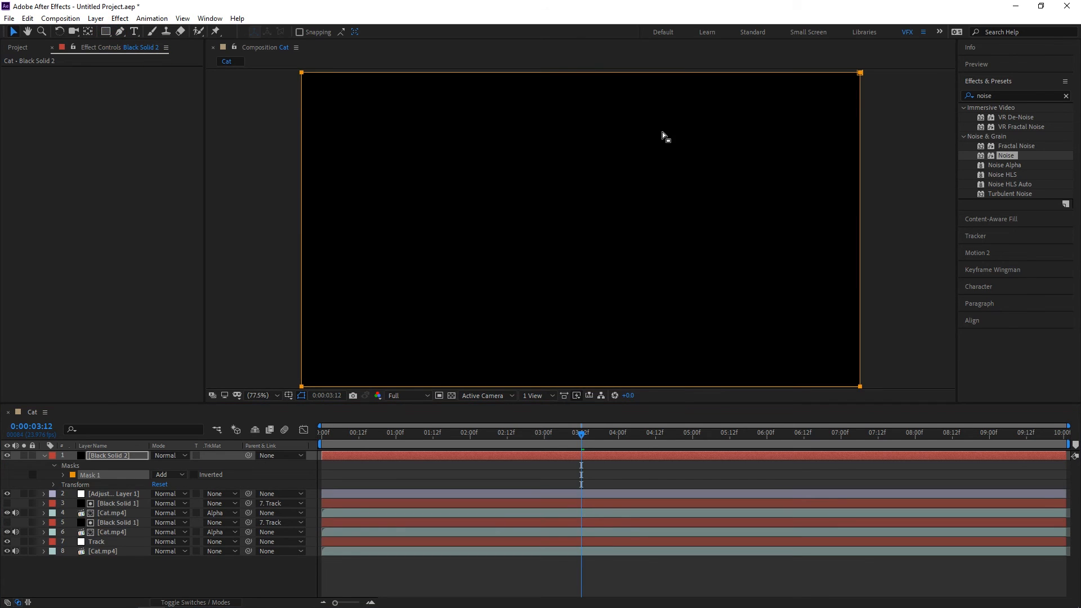
pyautogui.press(',')
pyautogui.click(600, 129)
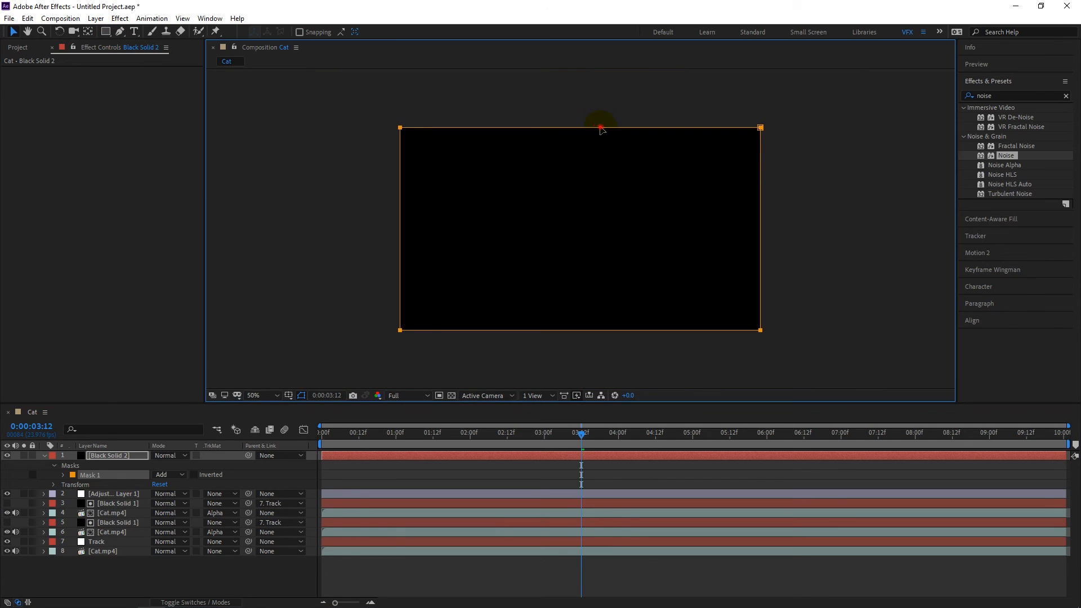
pyautogui.moveTo(580, 125); pyautogui.dragTo(580, 140)
# Set the black solid's mask mode to Subtract to form letterbox bars, then collapse and deselect the layer
pyautogui.click(178, 476)
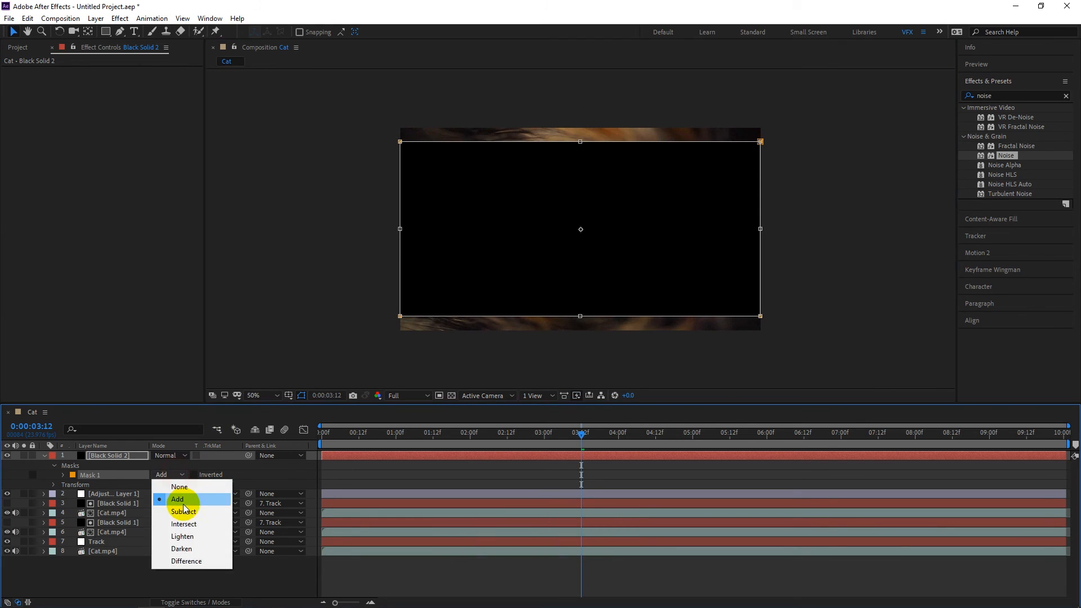
pyautogui.click(169, 512)
pyautogui.click(44, 460)
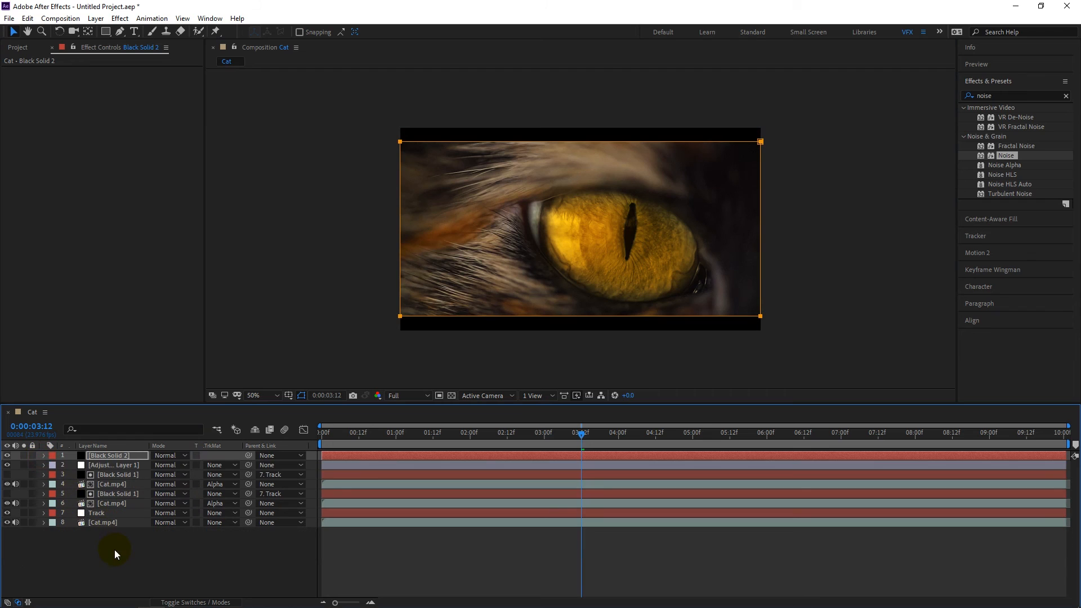
pyautogui.click(114, 550)
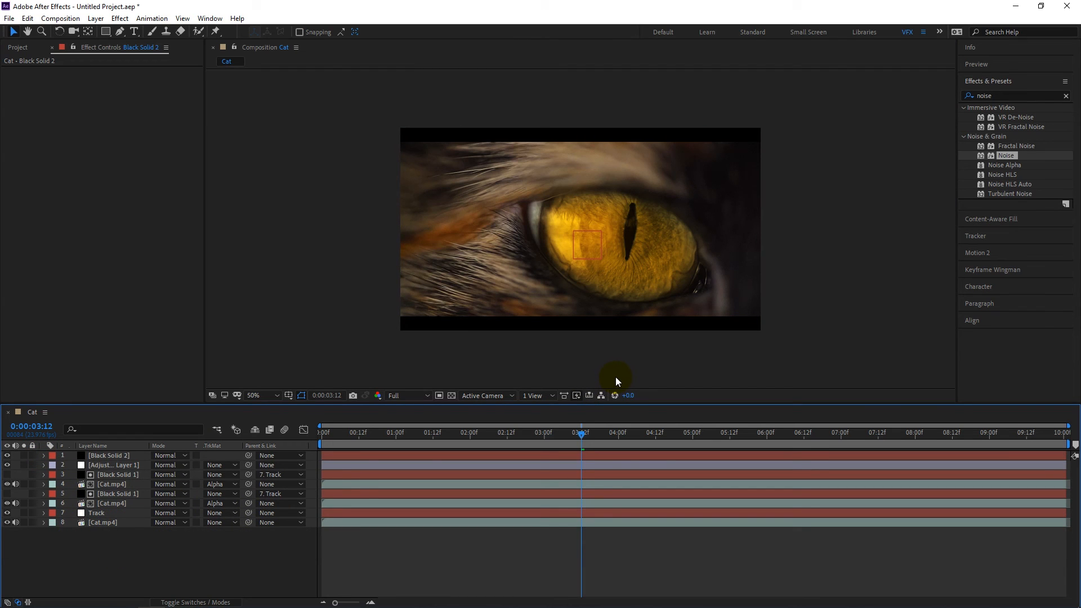
# Fit the composition in the viewer, preview it from the start and scrub to 0:00:05:14
pyautogui.hotkey('shift', '/')
pyautogui.moveTo(589, 438); pyautogui.dragTo(324, 445)
pyautogui.press('space')
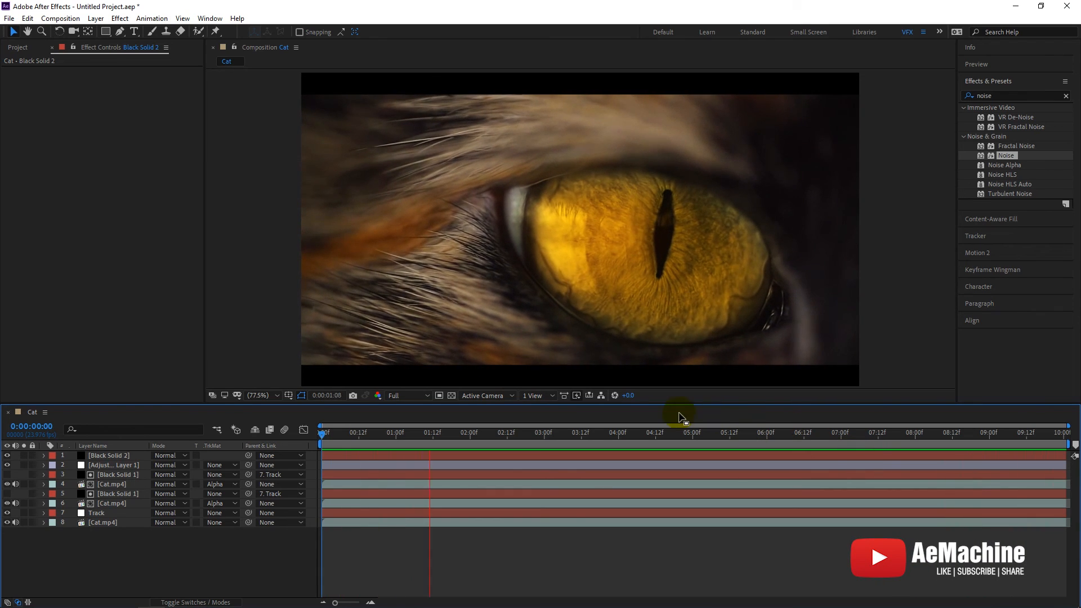
pyautogui.click(492, 435)
pyautogui.moveTo(492, 434); pyautogui.dragTo(736, 459)
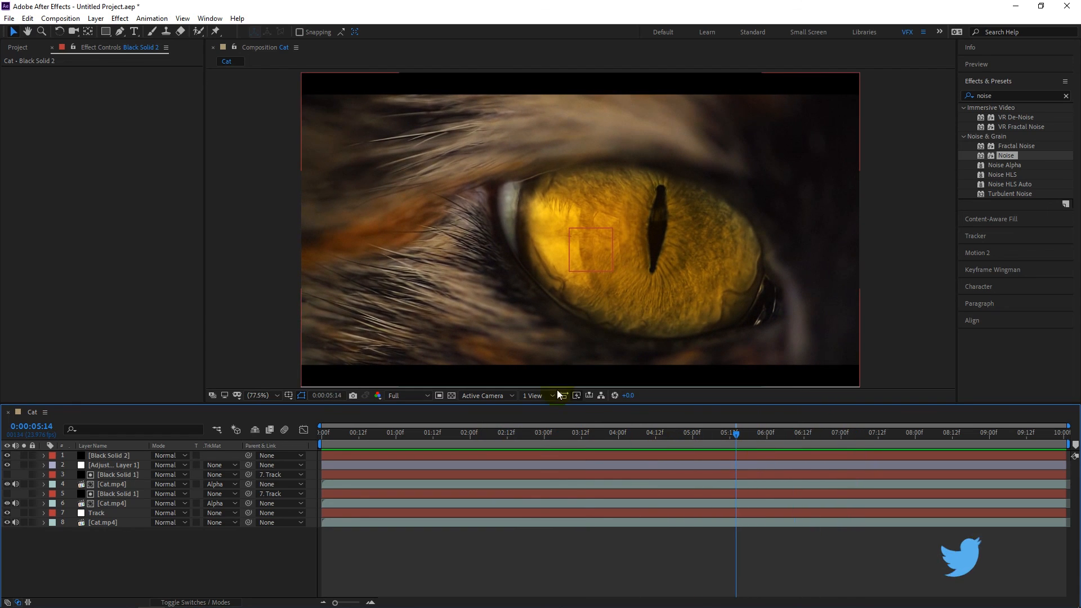
# Try the cyan color 1BF7FF for Map White To in the Tint effect of the iris's Cat.mp4 layer
pyautogui.click(92, 559)
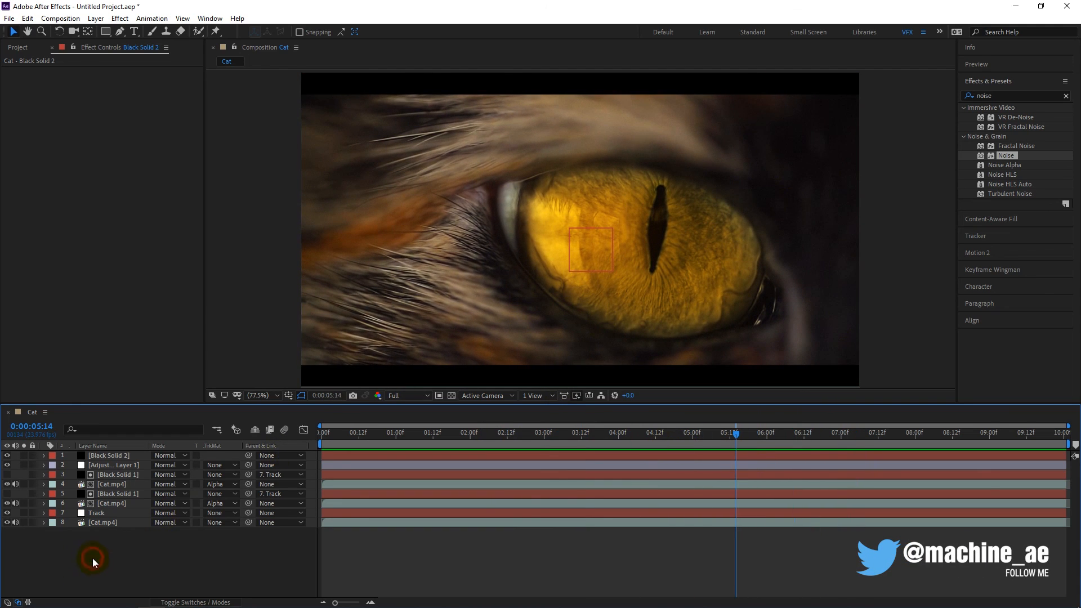
pyautogui.click(116, 495)
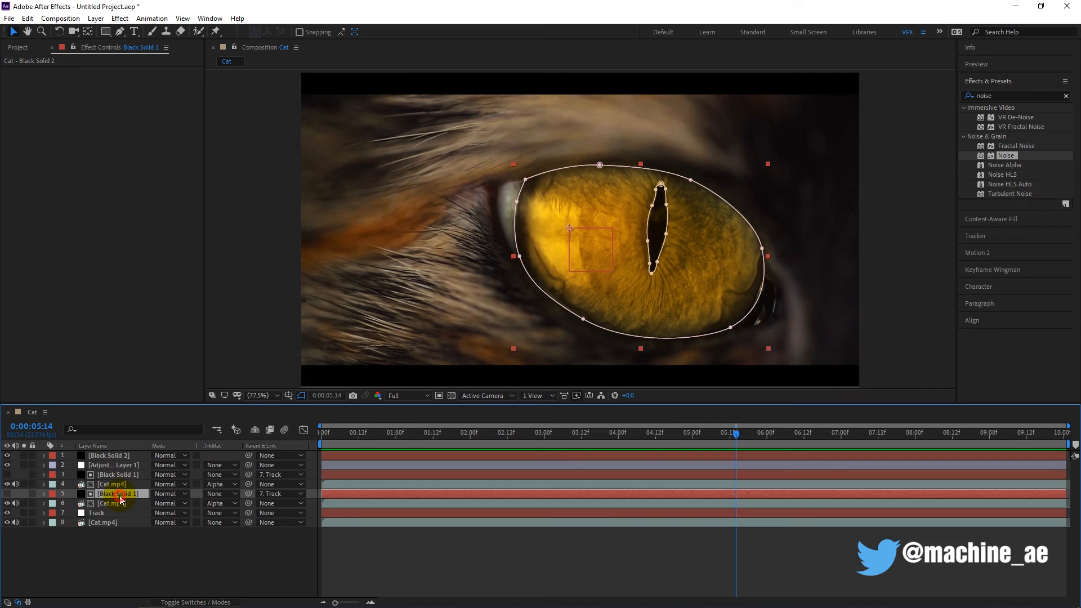
pyautogui.click(122, 505)
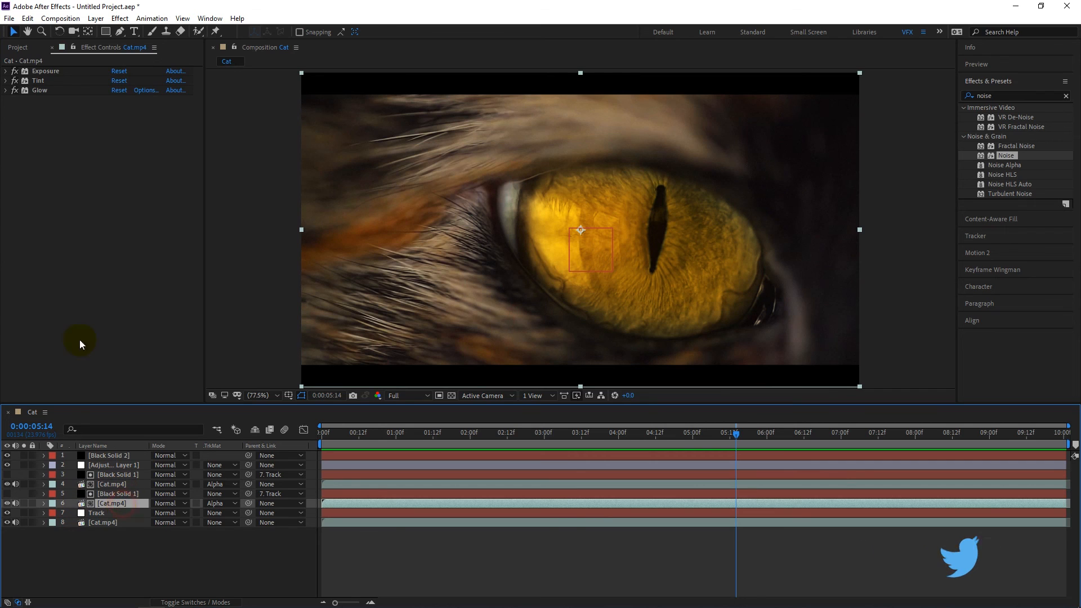
pyautogui.click(6, 80)
pyautogui.click(116, 100)
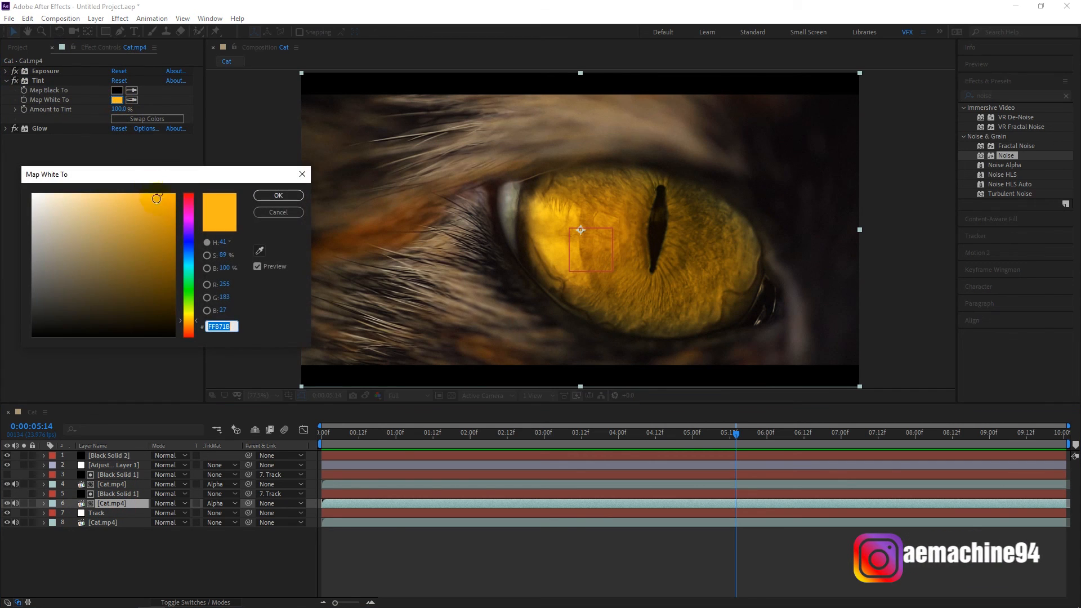
pyautogui.click(187, 211)
pyautogui.moveTo(187, 211); pyautogui.dragTo(190, 258)
pyautogui.moveTo(191, 261); pyautogui.dragTo(192, 265)
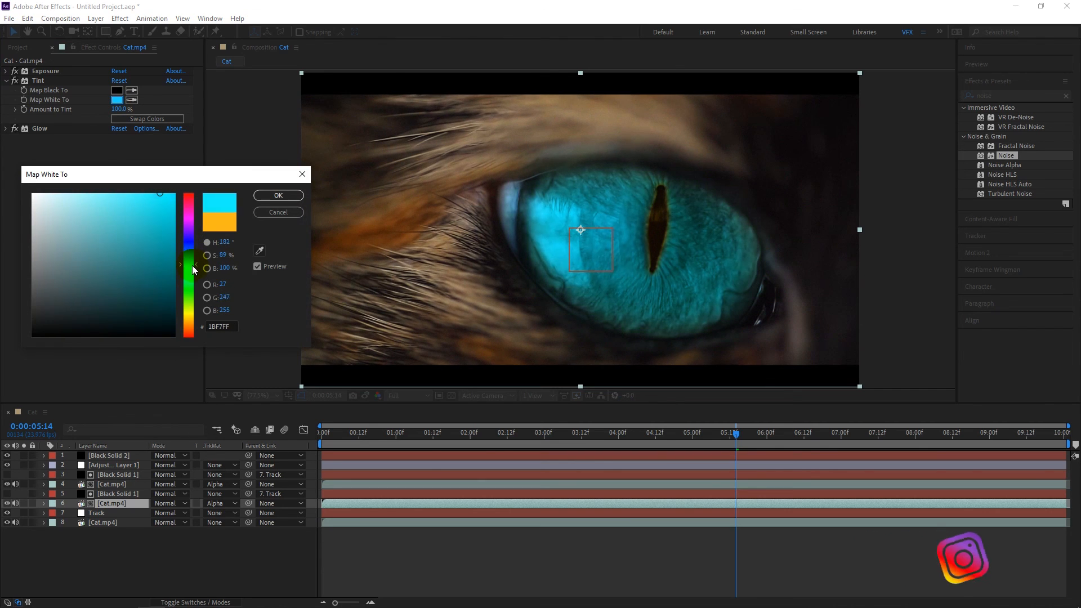
pyautogui.click(278, 195)
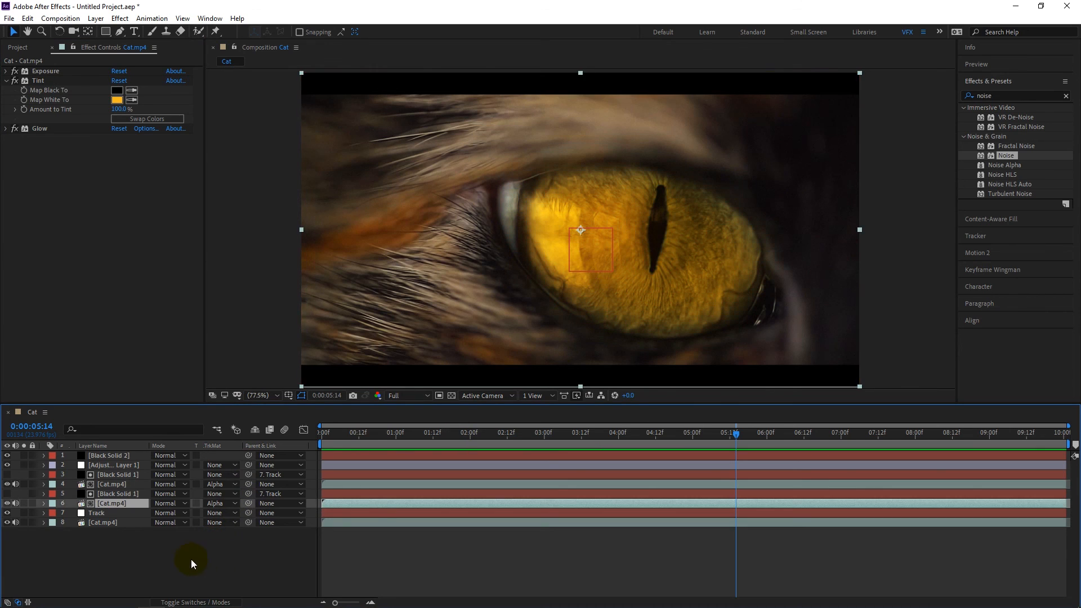
pyautogui.click(187, 562)
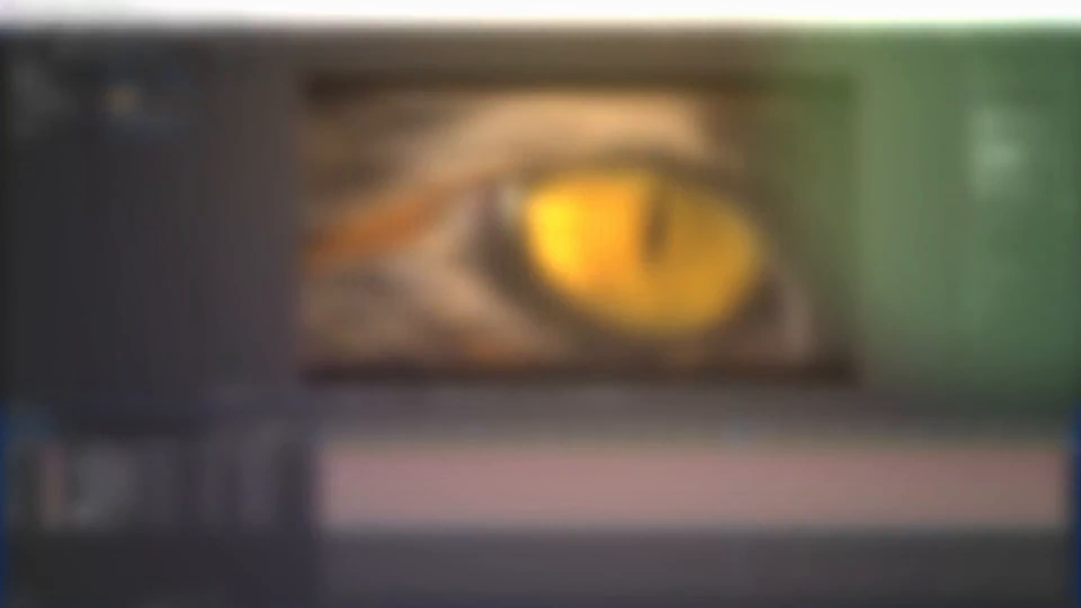